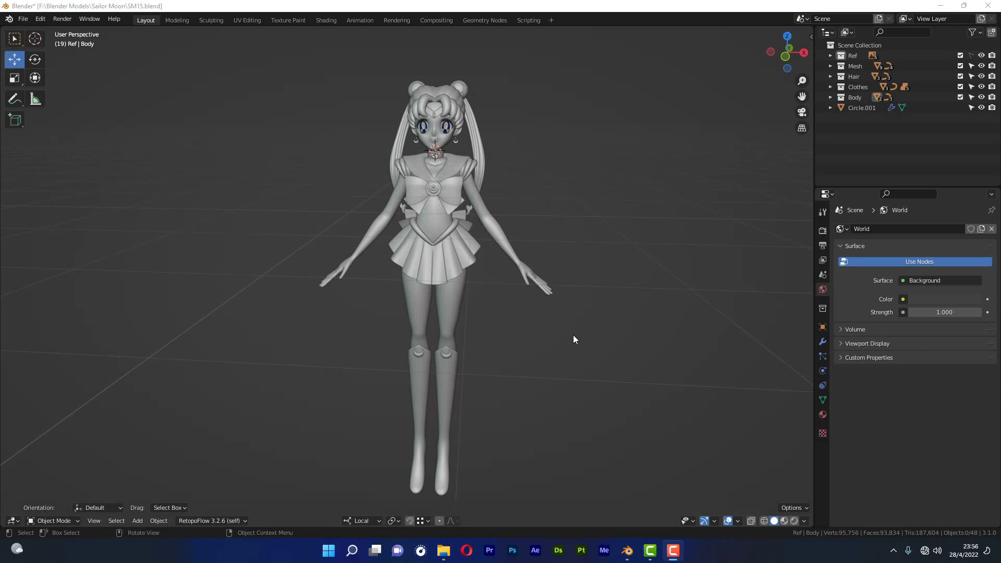
Step: Orbit and zoom around the figure to inspect the hand, legs and skirt
mouse_move(555, 284)
middle_down()
mouse_move(436, 285)
mouse_move(504, 262)
middle_up()
scroll(524, 260, up, 5)
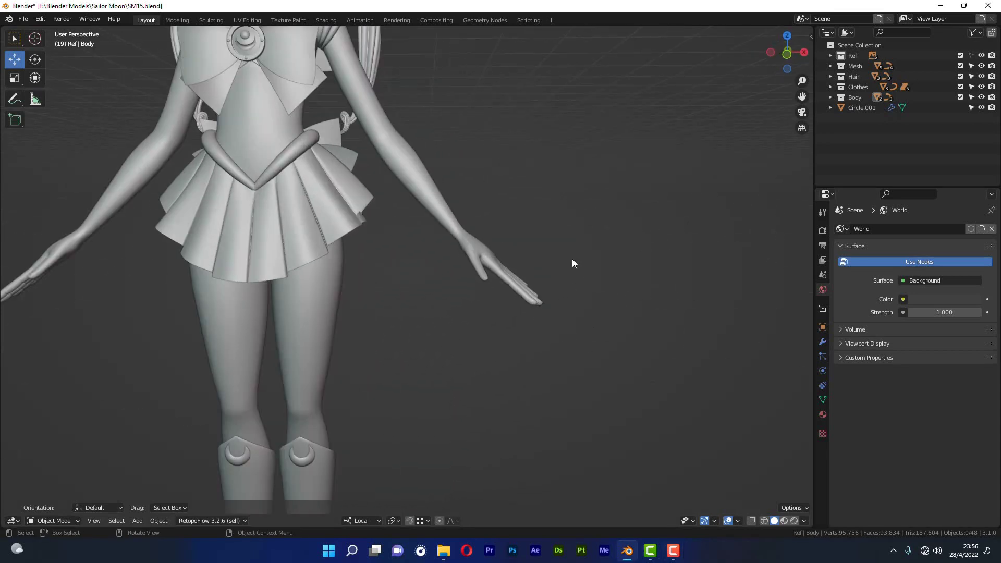
mouse_move(573, 262)
middle_down()
mouse_move(556, 233)
mouse_move(551, 286)
middle_up()
scroll(528, 268, up, 2)
scroll(468, 240, up, 2)
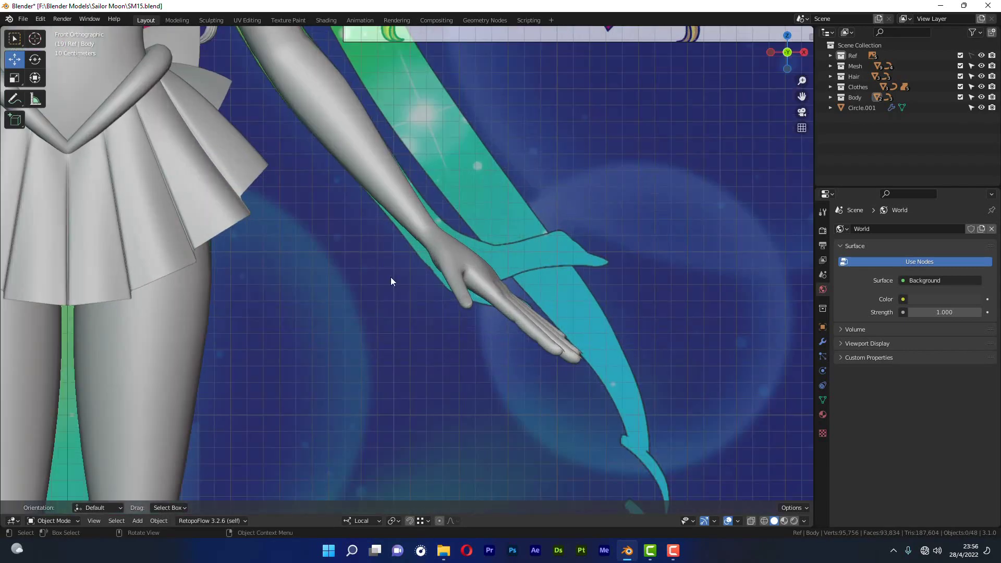
middle_drag(552, 352, 513, 364)
scroll(496, 371, down, 4)
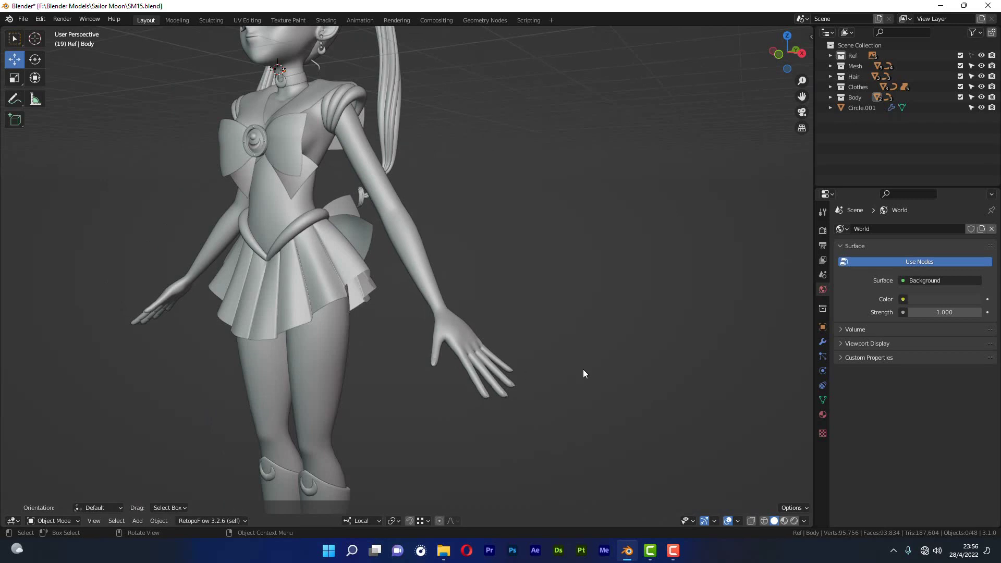
mouse_move(582, 373)
middle_down()
mouse_move(385, 373)
mouse_move(392, 451)
middle_up()
scroll(392, 450, up, 2)
scroll(427, 373, up, 2)
scroll(423, 333, up, 2)
scroll(418, 312, up, 1)
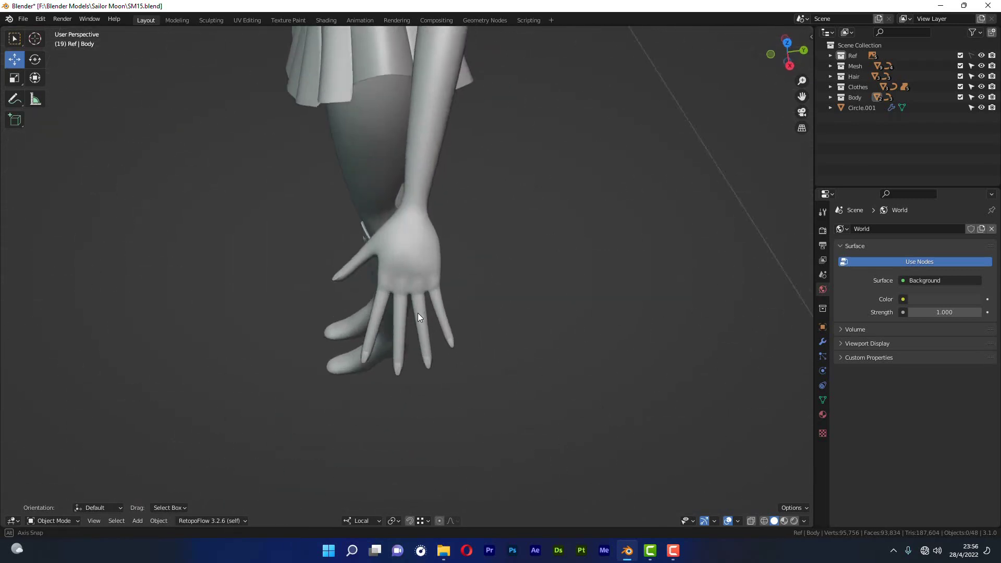
mouse_move(417, 313)
middle_down()
mouse_move(576, 234)
mouse_move(455, 269)
mouse_move(427, 250)
middle_up()
mouse_move(488, 305)
middle_down()
mouse_move(400, 378)
mouse_move(432, 320)
mouse_move(400, 326)
mouse_move(446, 305)
mouse_move(404, 202)
middle_up()
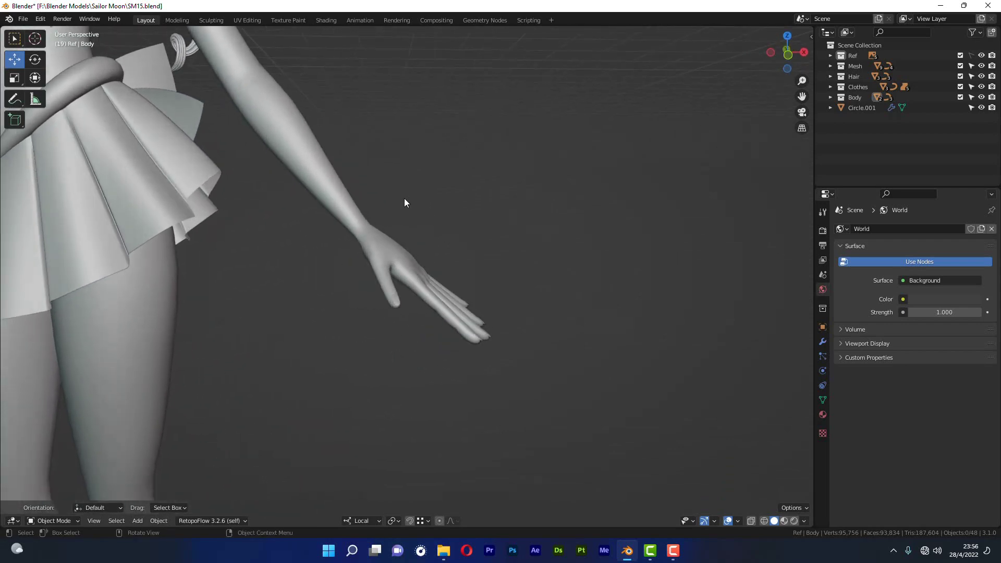
Step: Compare the front view against the reference image, then orbit back to the hand
key(KP_1)
mouse_move(415, 318)
middle_down()
mouse_move(414, 276)
mouse_move(407, 290)
middle_up()
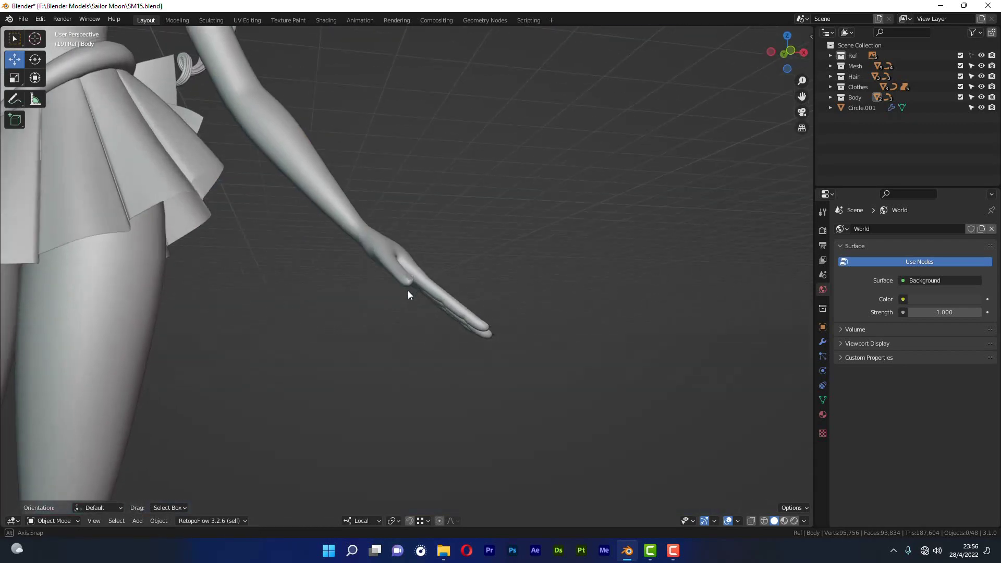
key(KP_1)
scroll(380, 233, up, 2)
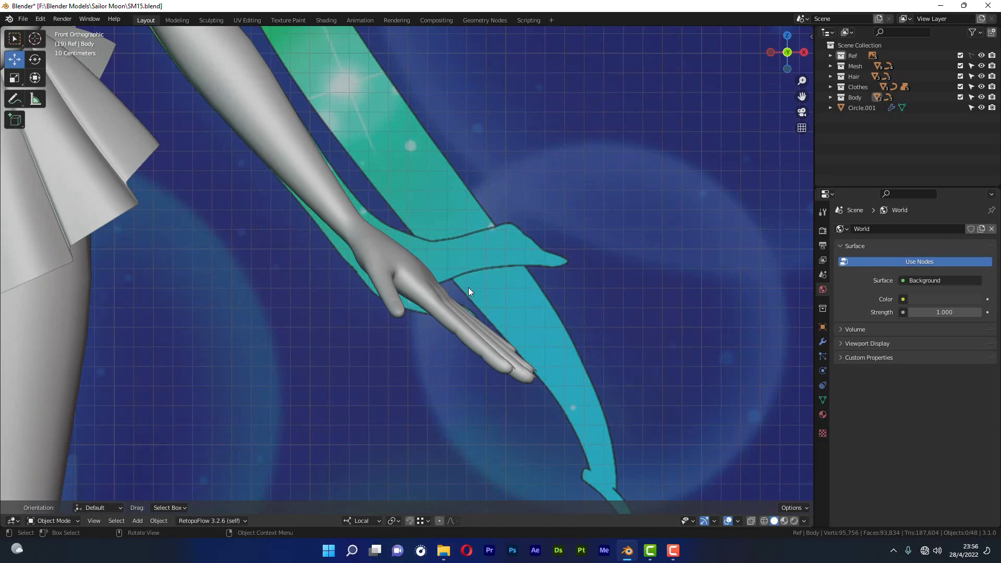
mouse_move(468, 287)
middle_down()
mouse_move(448, 318)
mouse_move(428, 242)
middle_up()
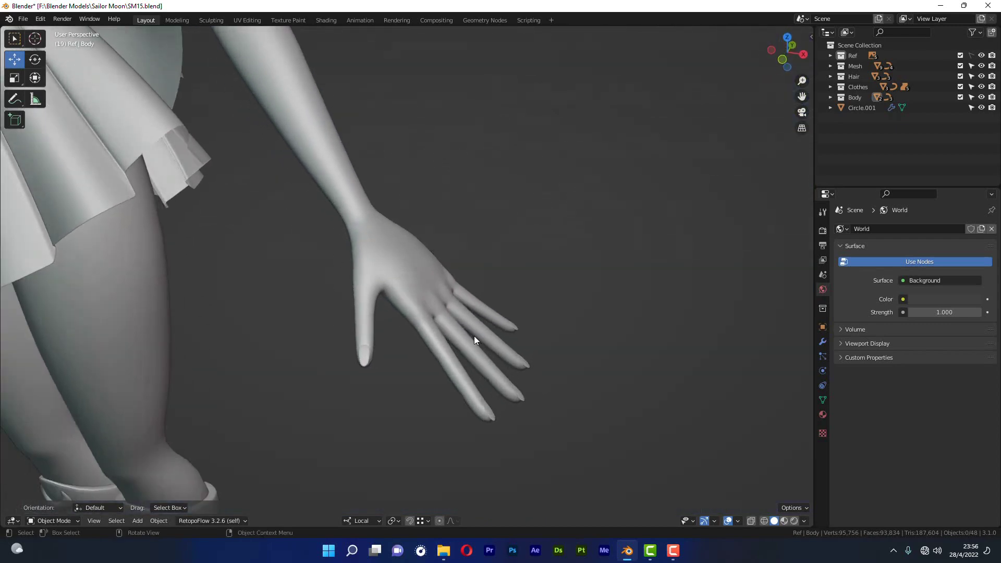
mouse_move(574, 356)
middle_down()
mouse_move(507, 361)
mouse_move(371, 338)
middle_up()
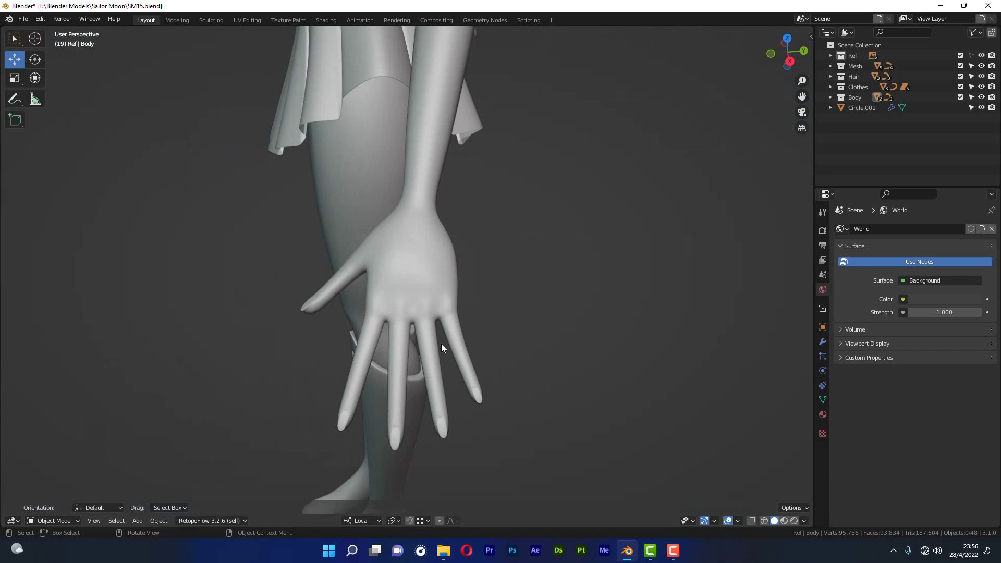
mouse_move(441, 344)
middle_down()
mouse_move(464, 374)
mouse_move(420, 313)
mouse_move(412, 366)
mouse_move(392, 352)
mouse_move(421, 361)
middle_up()
Step: Put the Body mesh in Edit Mode and select a whole finger by growing a fingertip face loop
click(441, 288)
key(Tab)
scroll(409, 365, up, 2)
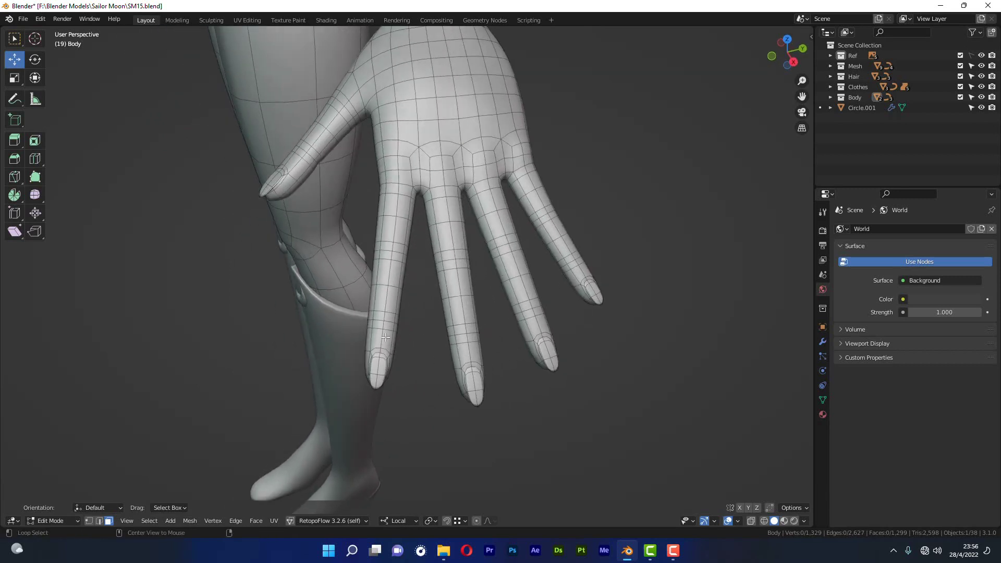
alt+click(382, 339)
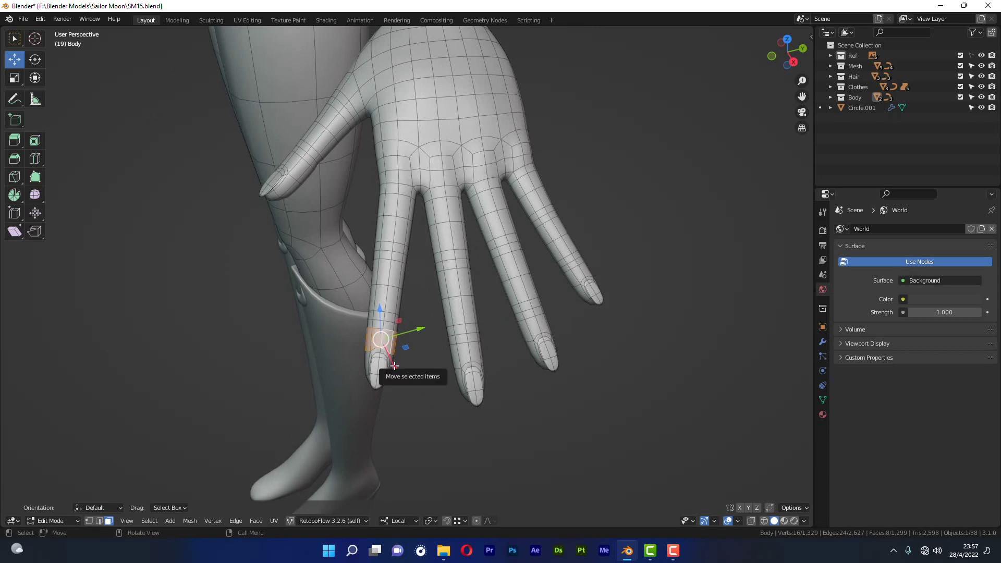
key(ctrl)
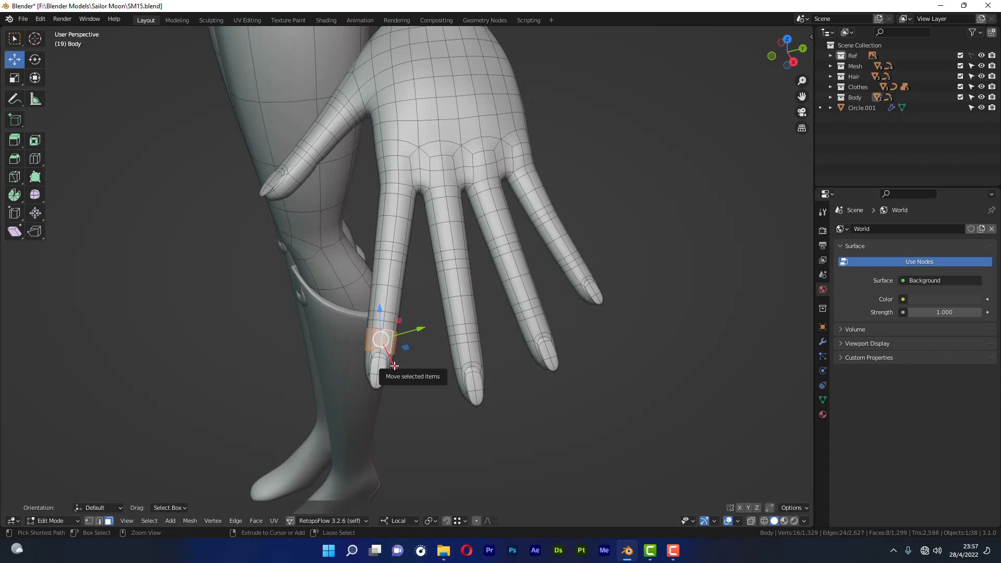
key(ctrl+KP_Add)
key(ctrl+KP_Add)
key(ctrl+KP_Add)
key(ctrl+KP_Add)
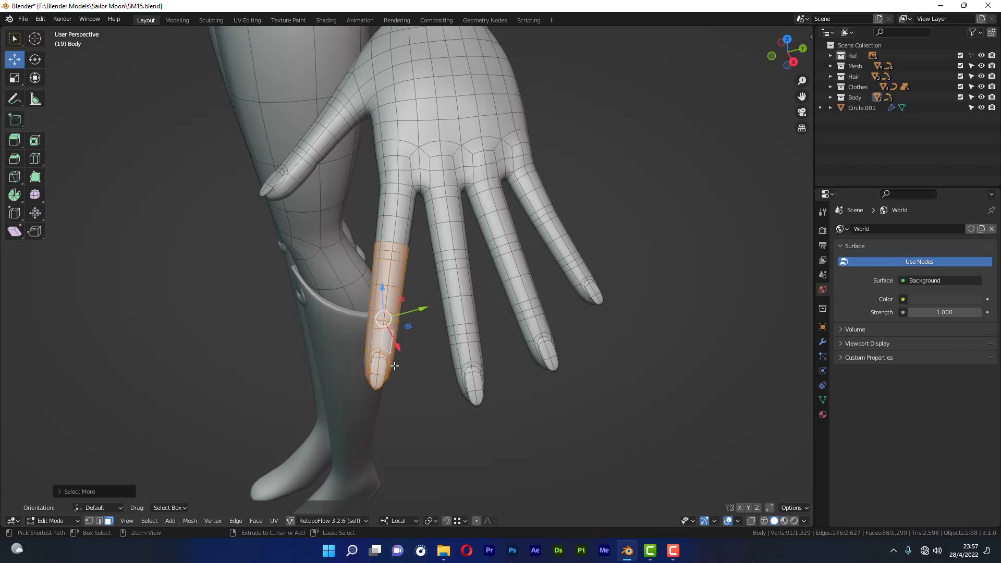
key(ctrl+KP_Add)
key(ctrl+KP_Add)
key(ctrl+KP_Add)
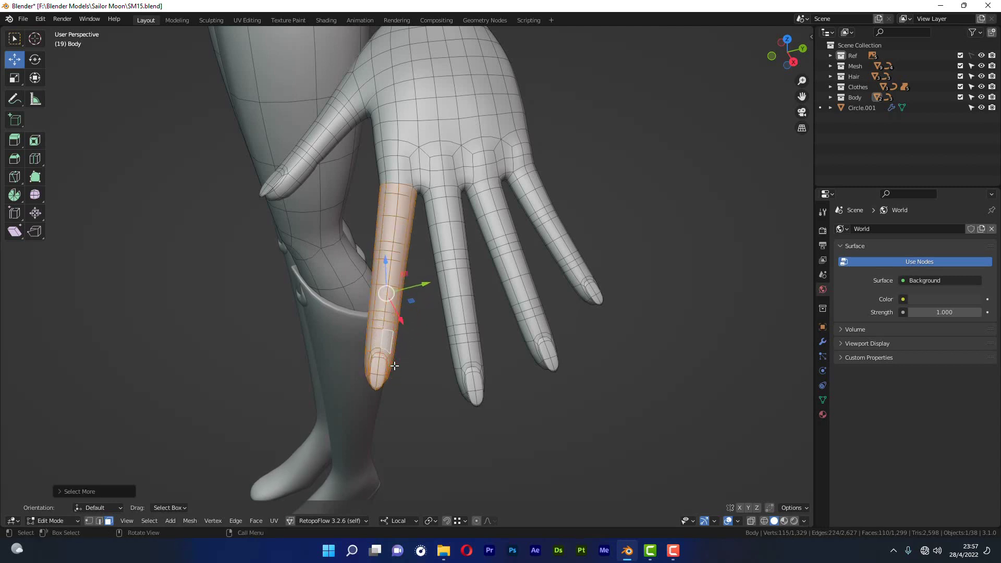
Step: Switch to edge selection and select the edge loop at the finger's base
middle_drag(377, 186, 362, 202)
scroll(361, 202, up, 3)
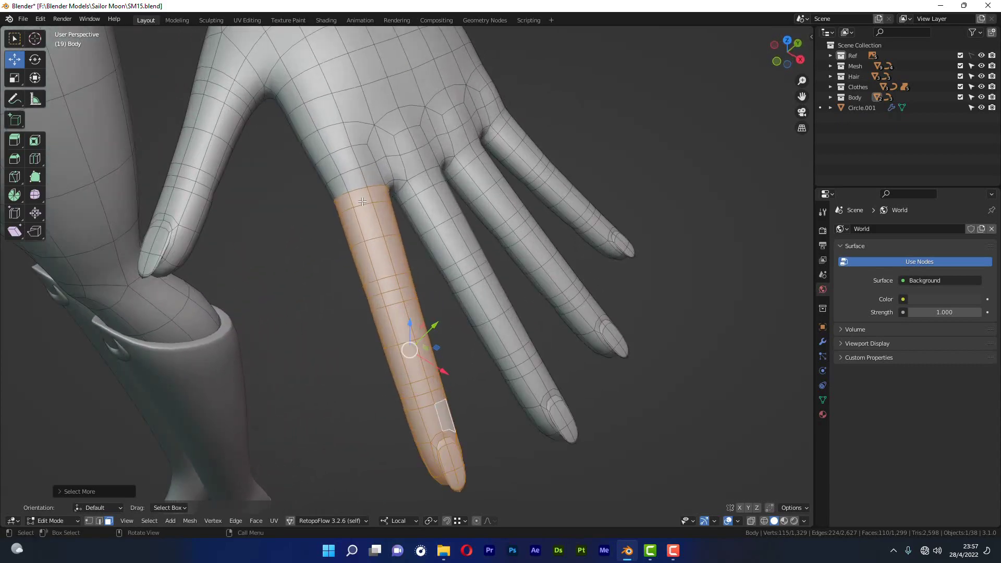
scroll(346, 198, up, 5)
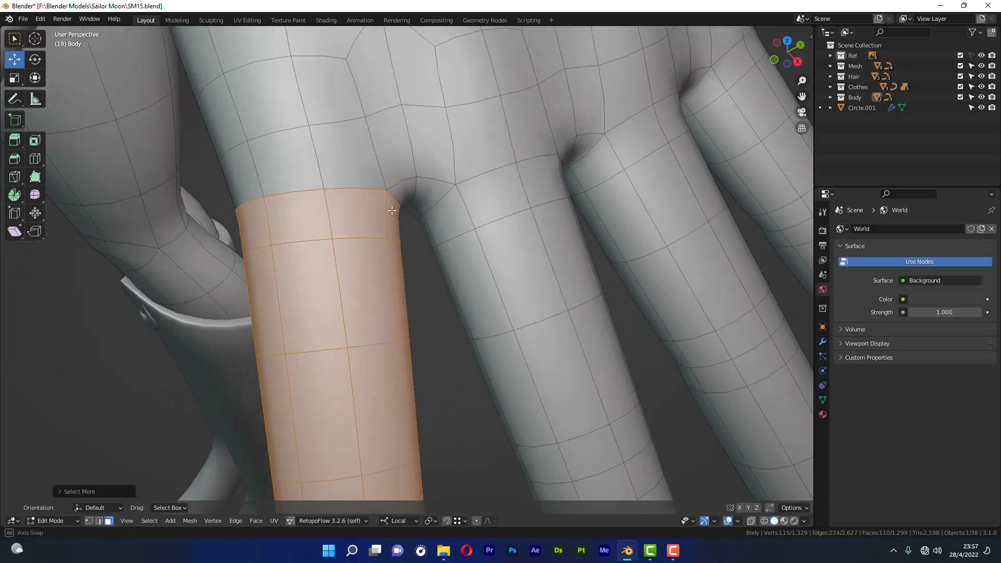
mouse_move(346, 198)
middle_down()
mouse_move(392, 181)
mouse_move(316, 184)
middle_up()
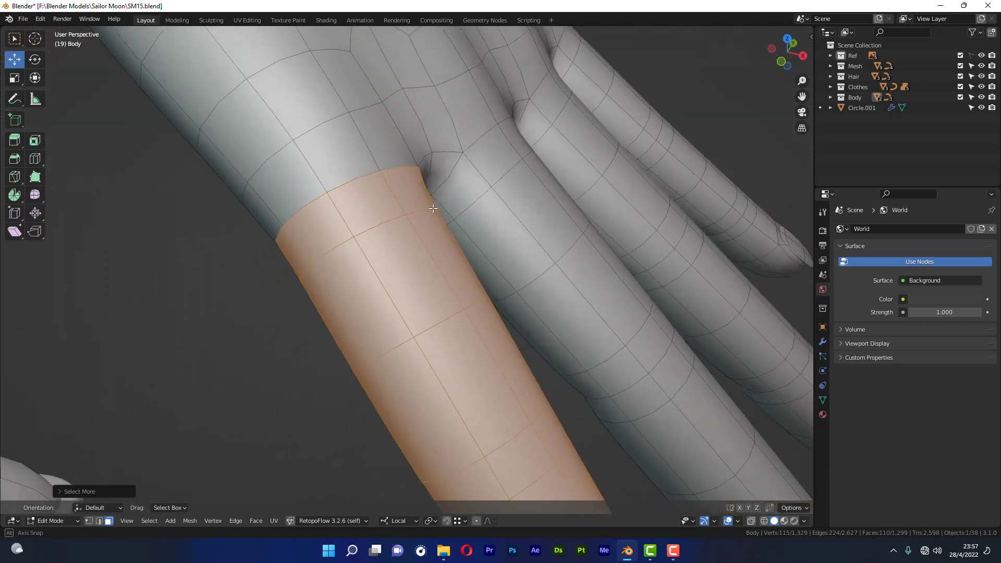
key(2)
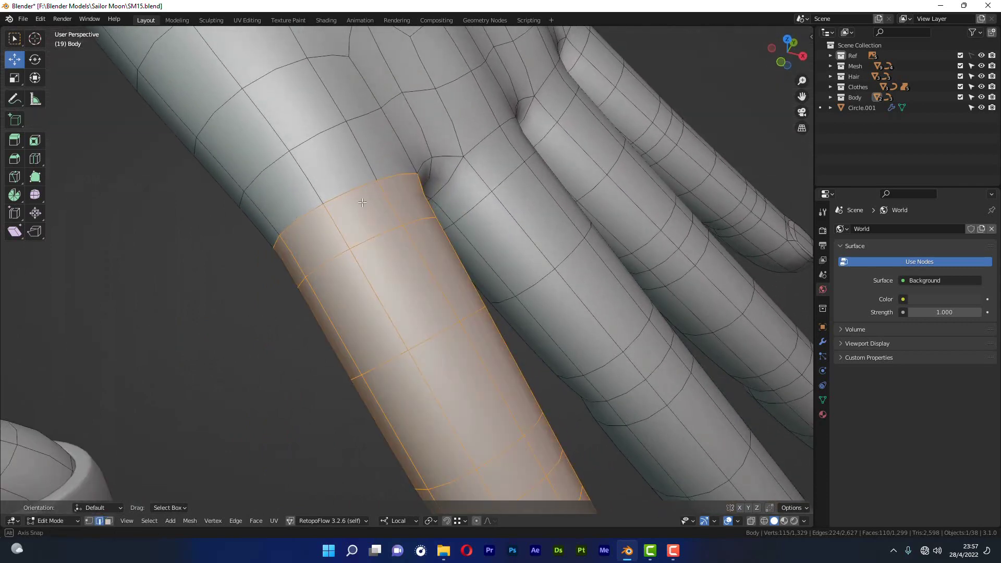
middle_drag(367, 205, 326, 208)
click(326, 209)
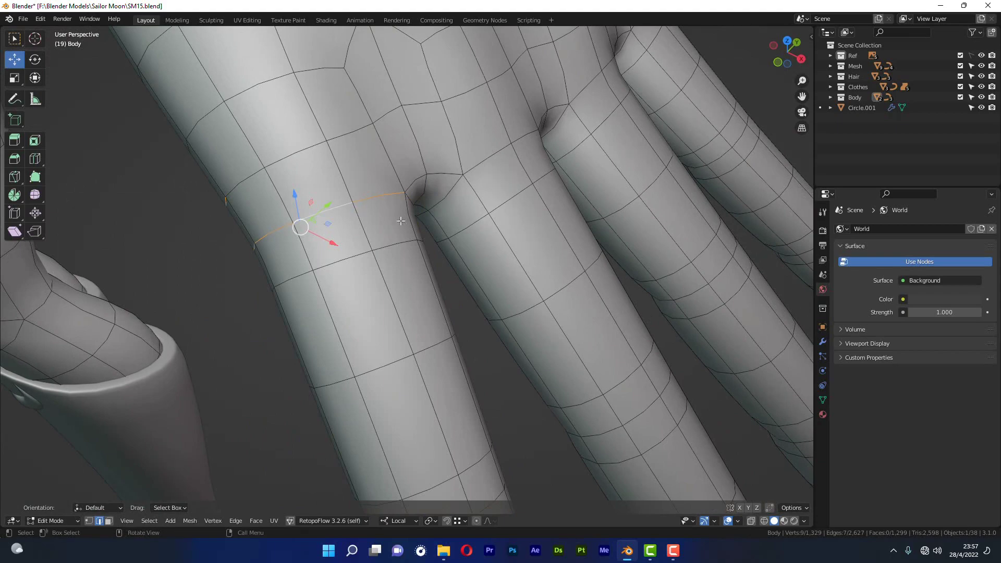
Step: Clear the edge selection and zoom in on the gap between two fingers
middle_drag(400, 220, 484, 96)
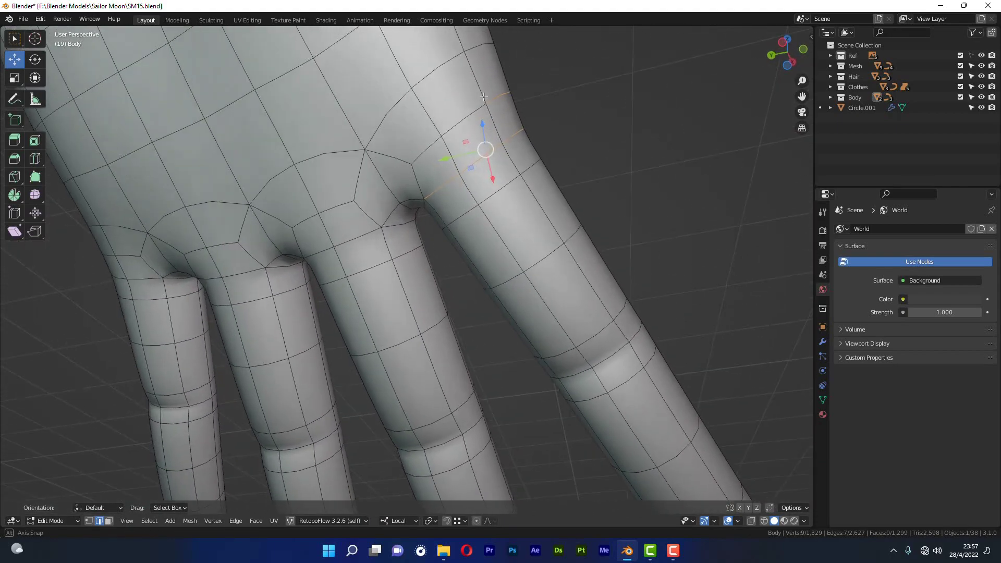
middle_drag(484, 97, 587, 87)
click(527, 113)
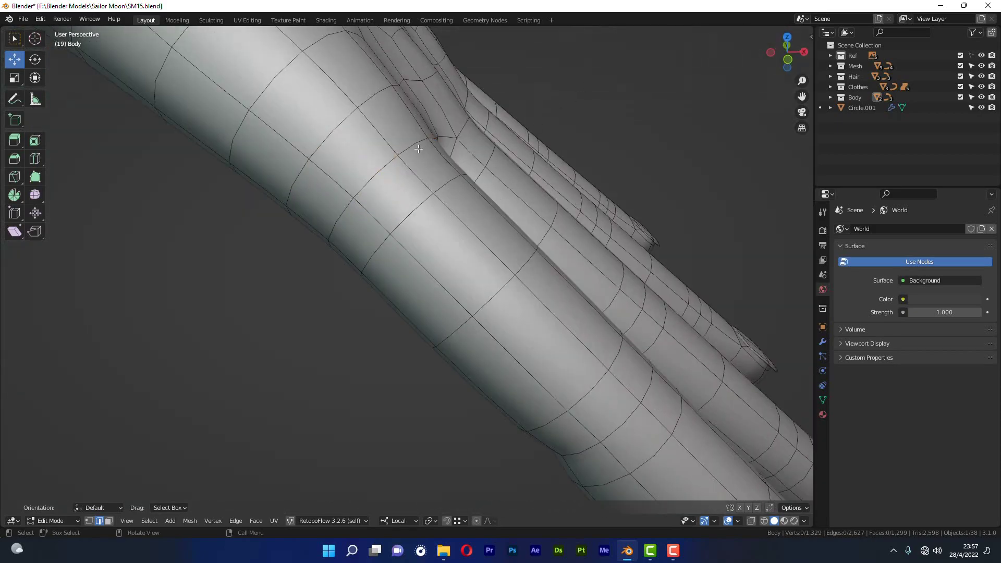
mouse_move(411, 190)
middle_down()
mouse_move(417, 229)
mouse_move(516, 183)
middle_up()
scroll(425, 255, up, 5)
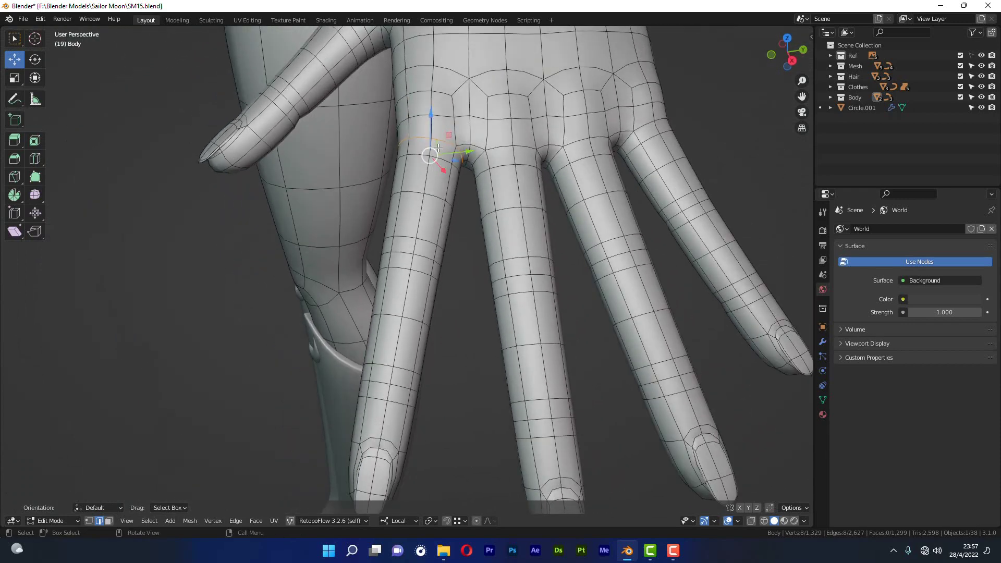
Step: Snap the 3D cursor to the selected finger-base edge ring, then view the whole hand
key(shift+s)
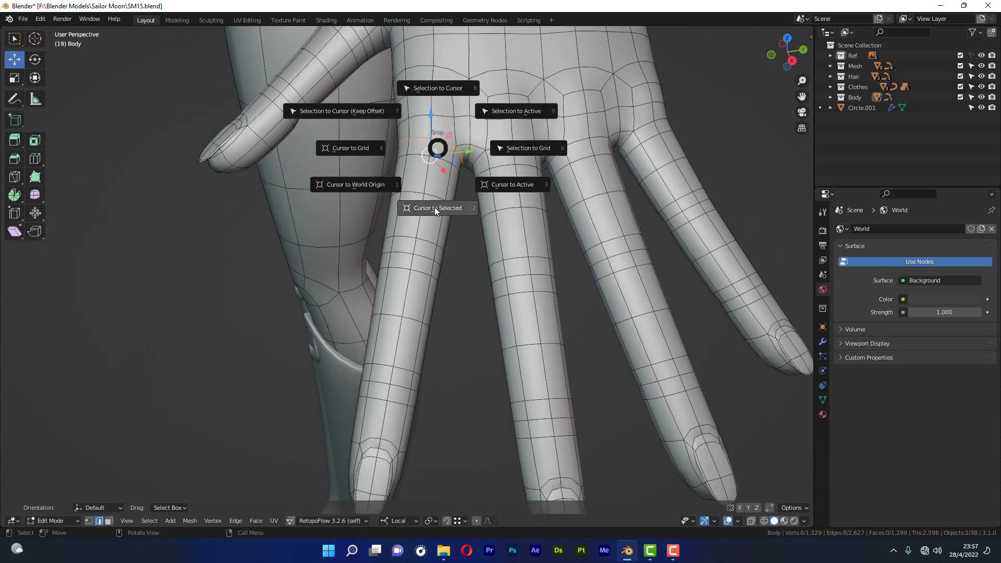
click(434, 208)
mouse_move(434, 207)
middle_down()
mouse_move(469, 101)
mouse_move(447, 200)
mouse_move(452, 172)
middle_up()
scroll(470, 101, up, 5)
scroll(485, 210, down, 3)
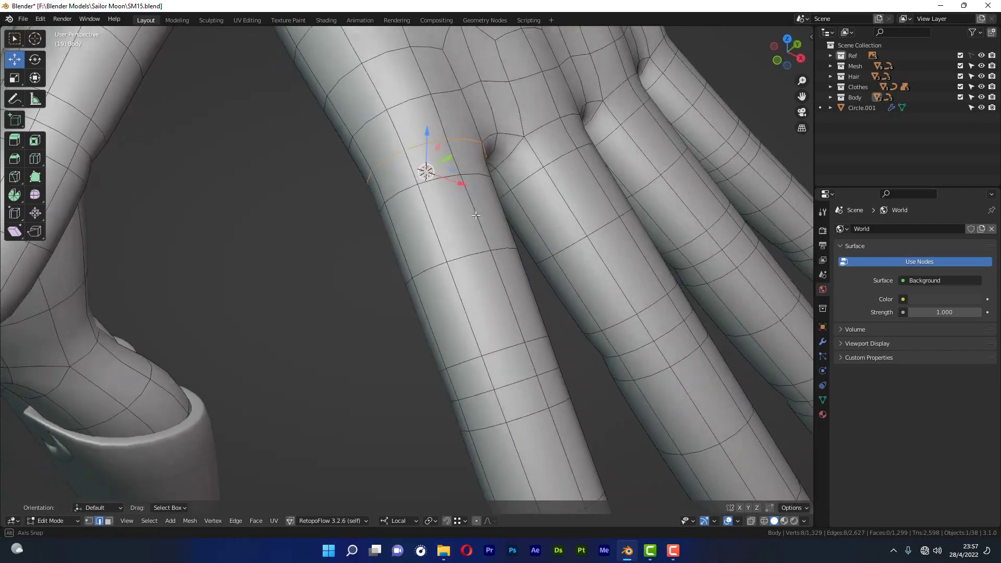
mouse_move(485, 210)
middle_down()
mouse_move(532, 292)
mouse_move(478, 210)
mouse_move(459, 212)
mouse_move(452, 235)
mouse_move(453, 217)
mouse_move(465, 230)
mouse_move(394, 406)
middle_up()
Step: Select the index finger's faces by growing a fingertip face ring three times
key(3)
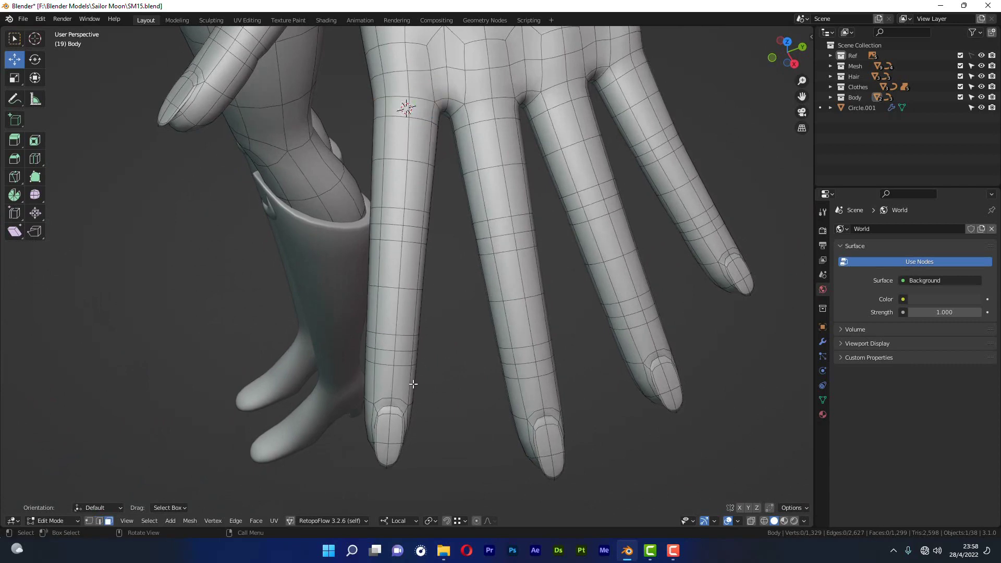
alt+click(393, 385)
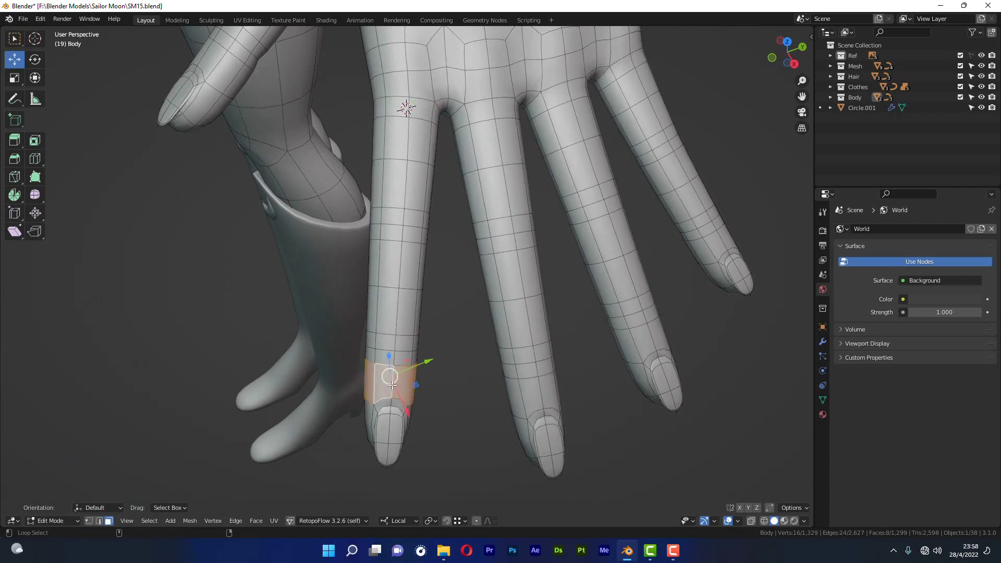
key(ctrl+KP_Add)
key(ctrl+KP_Add)
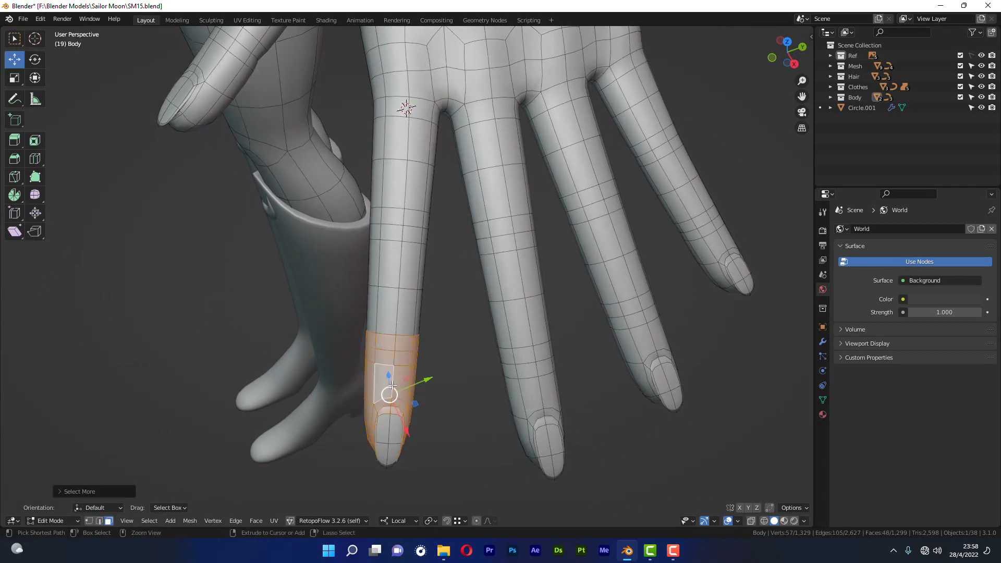
key(ctrl+KP_Add)
key(ctrl+KP_Add)
key(ctrl+KP_Add)
key(ctrl+KP_Add)
key(ctrl+KP_Add)
key(ctrl+KP_Add)
key(ctrl+KP_Add)
key(ctrl+KP_Add)
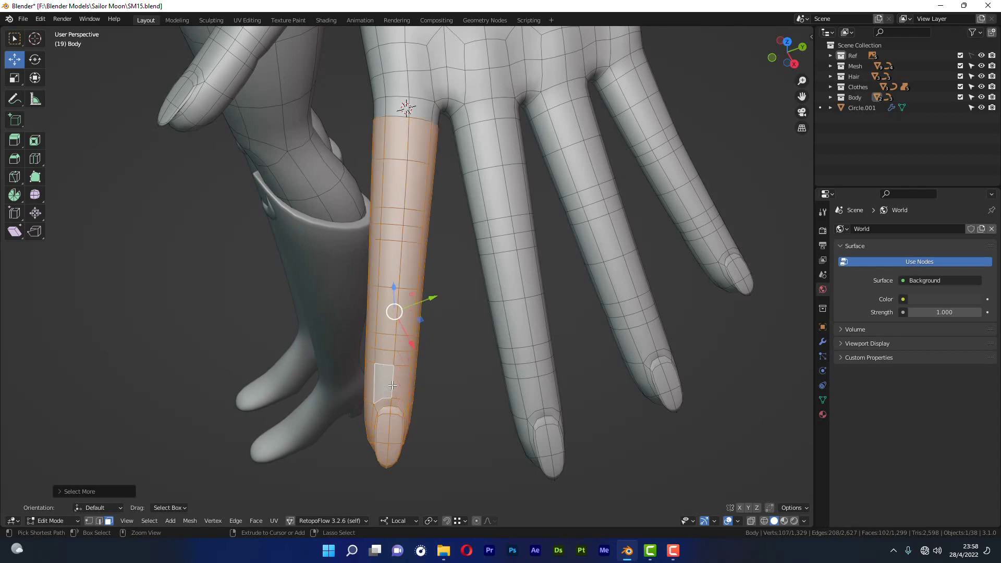
key(ctrl+KP_Add)
middle_drag(436, 213, 463, 212)
middle_drag(439, 247, 459, 240)
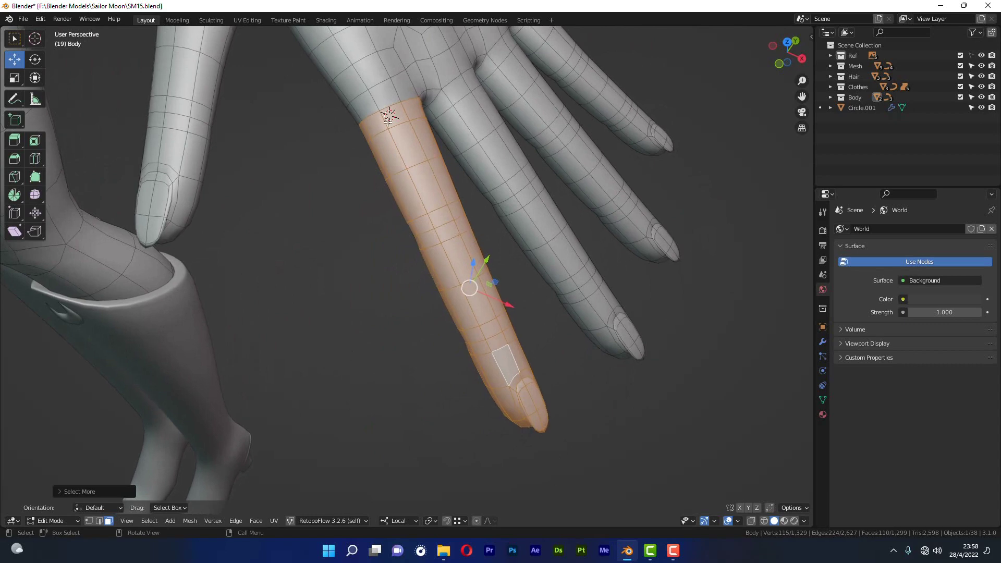
middle_drag(545, 249, 537, 246)
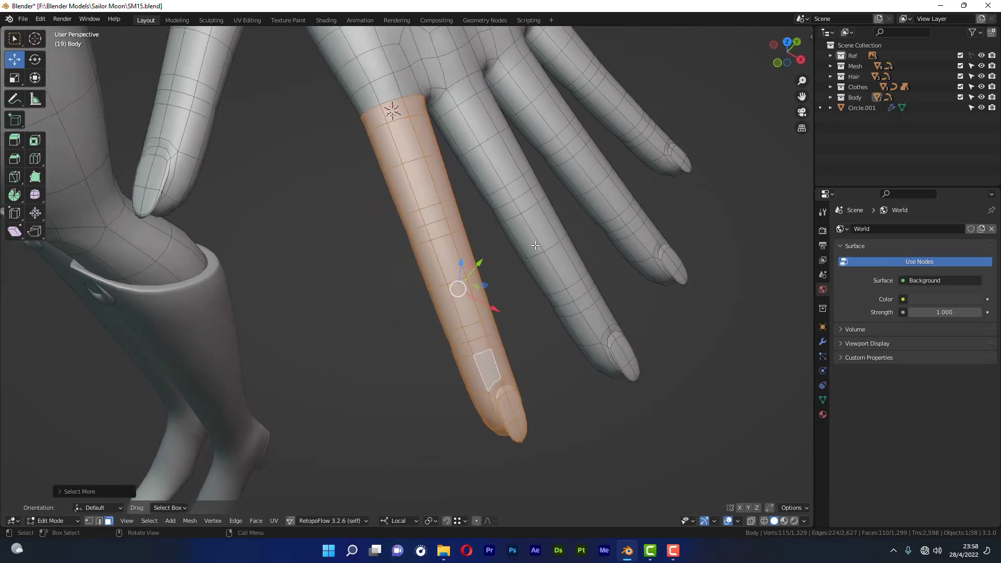
Step: Set the pivot point to 3D Cursor and activate the Scale tool
key(period)
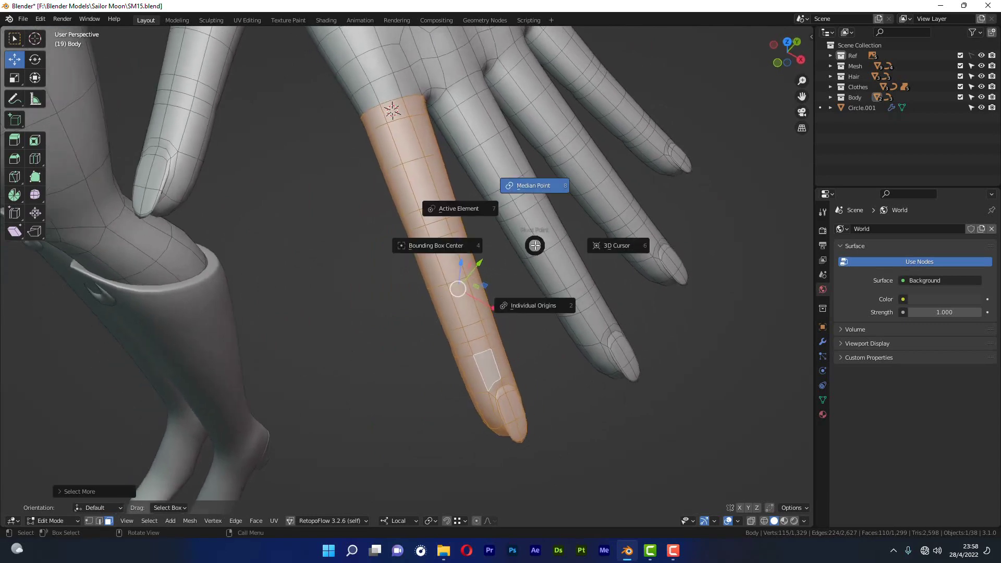
click(616, 246)
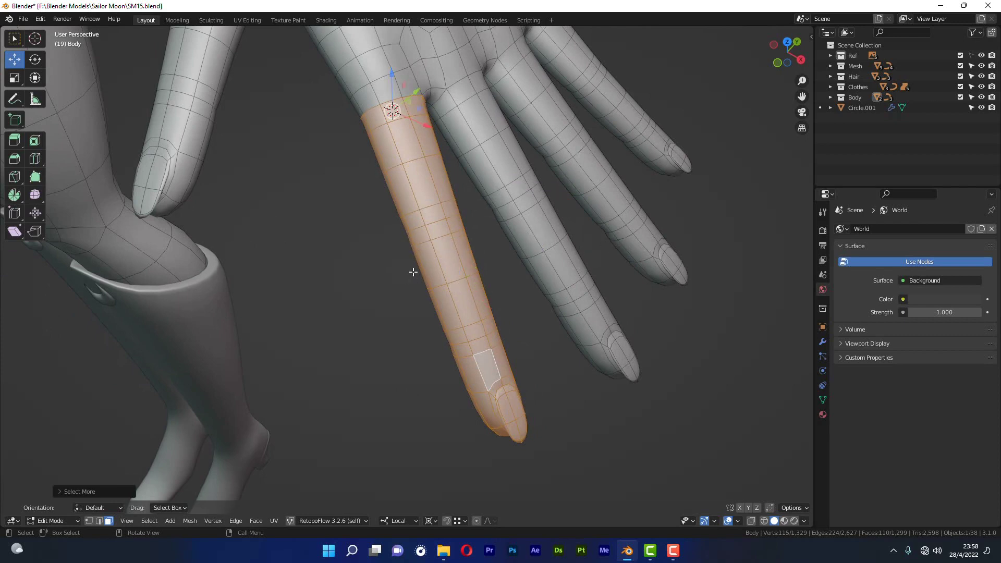
middle_drag(413, 272, 191, 162)
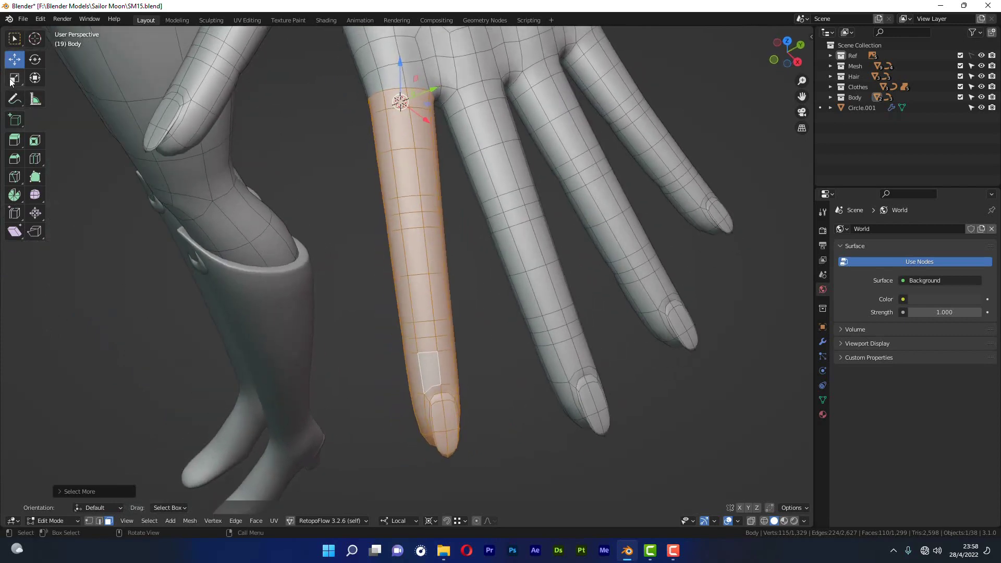
click(11, 82)
Step: Go to front orthographic view and test-scale the finger thinner
mouse_move(496, 266)
middle_down()
mouse_move(572, 250)
mouse_move(551, 210)
middle_up()
key(KP_1)
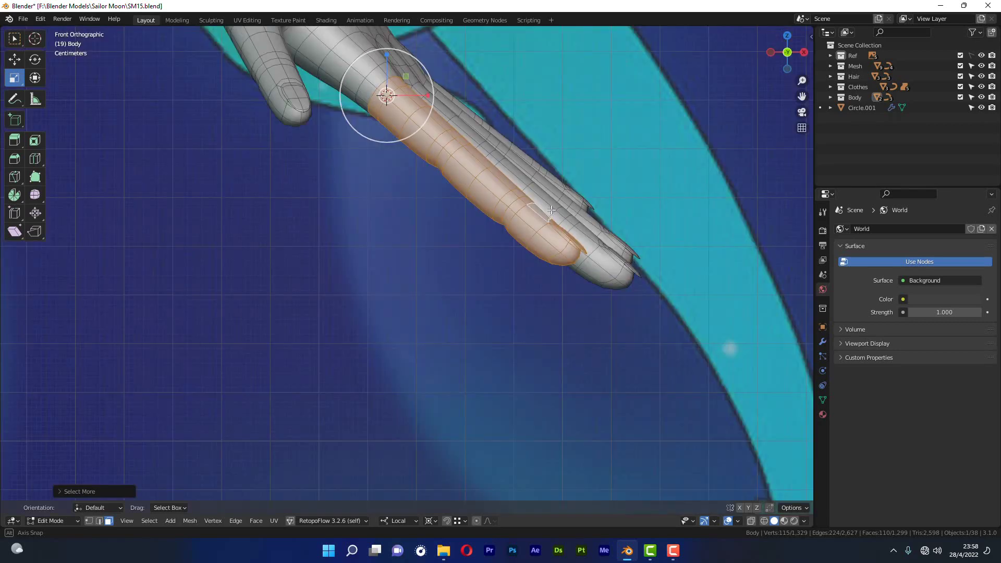
shift+middle_drag(480, 224, 435, 164)
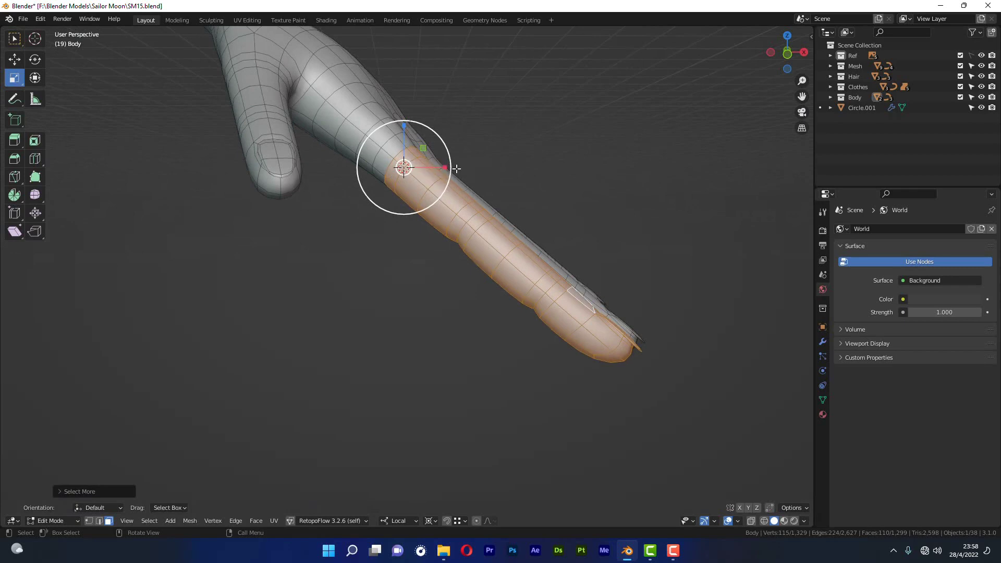
drag(441, 168, 441, 171)
Step: Try Global, then Normal orientation, and trial-scale the finger along its normal
key(comma)
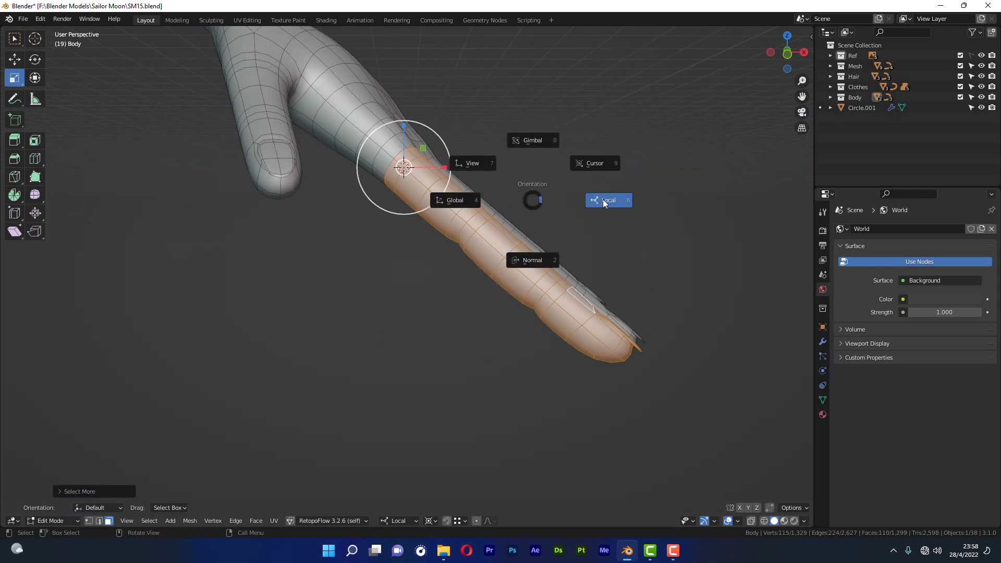
click(451, 196)
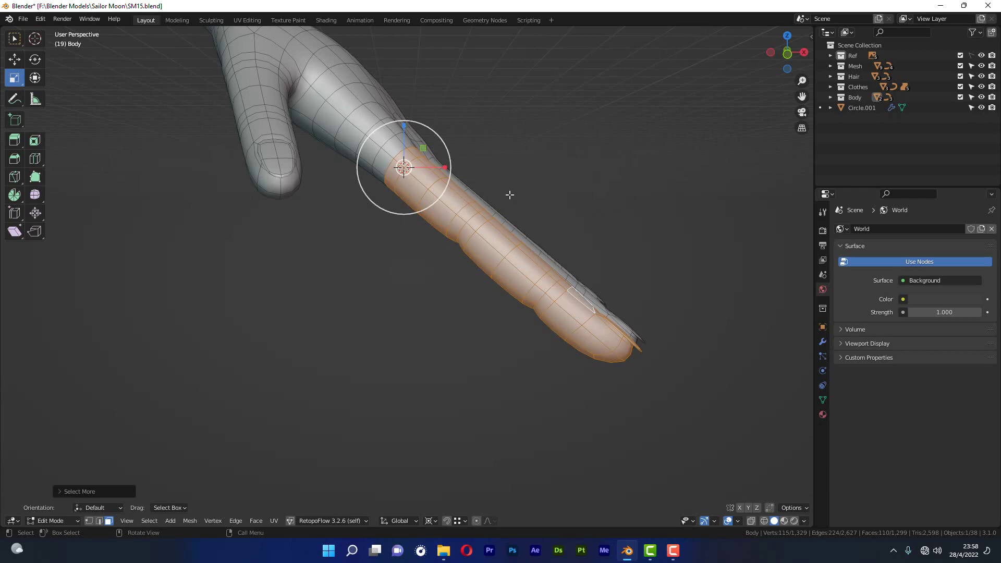
key(comma)
click(509, 255)
mouse_move(393, 220)
middle_down()
mouse_move(283, 128)
mouse_move(464, 163)
middle_up()
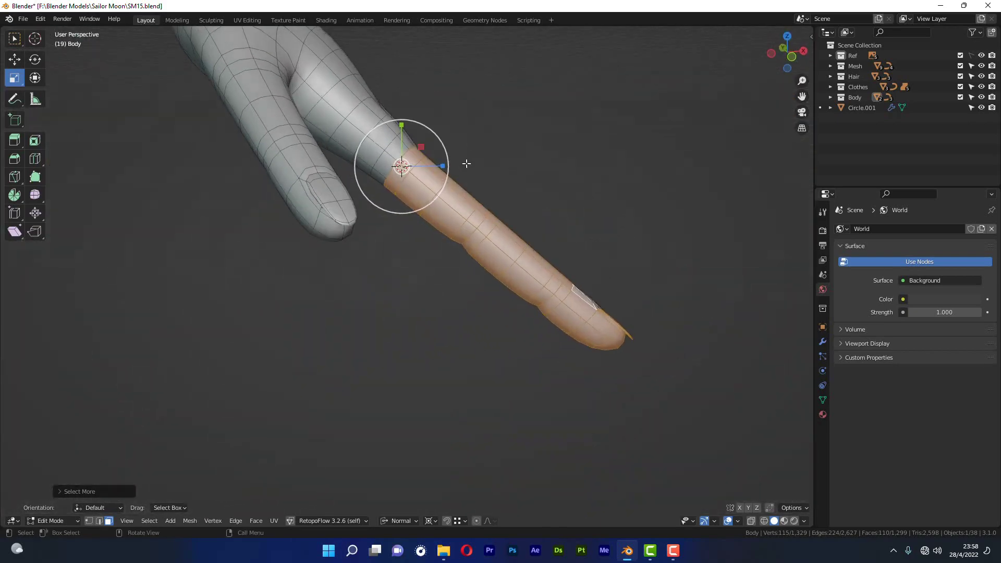
key(s)
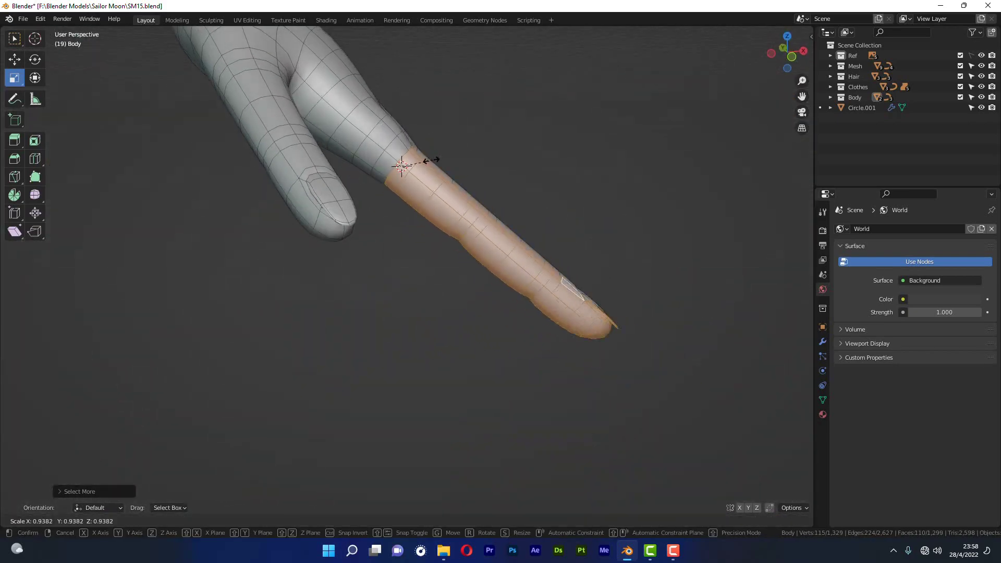
click(450, 161)
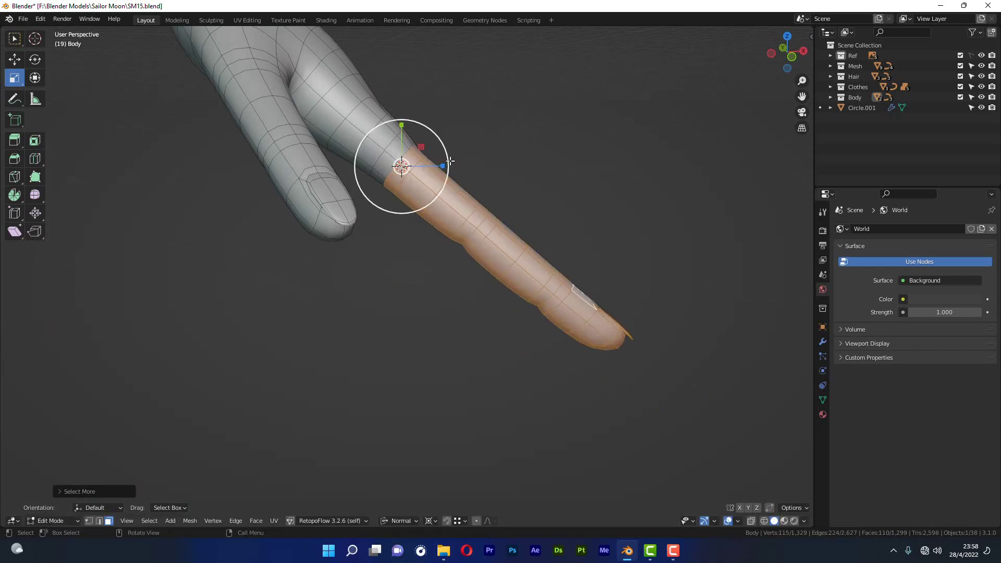
mouse_move(440, 165)
mouse_down()
mouse_move(452, 165)
mouse_move(433, 161)
mouse_up()
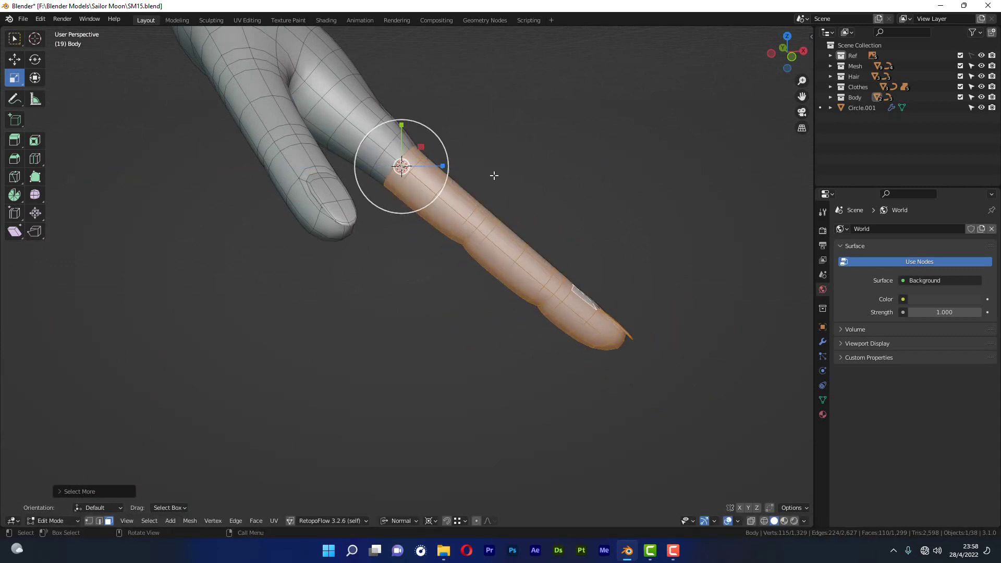
Step: Switch the transform orientation to View
key(comma)
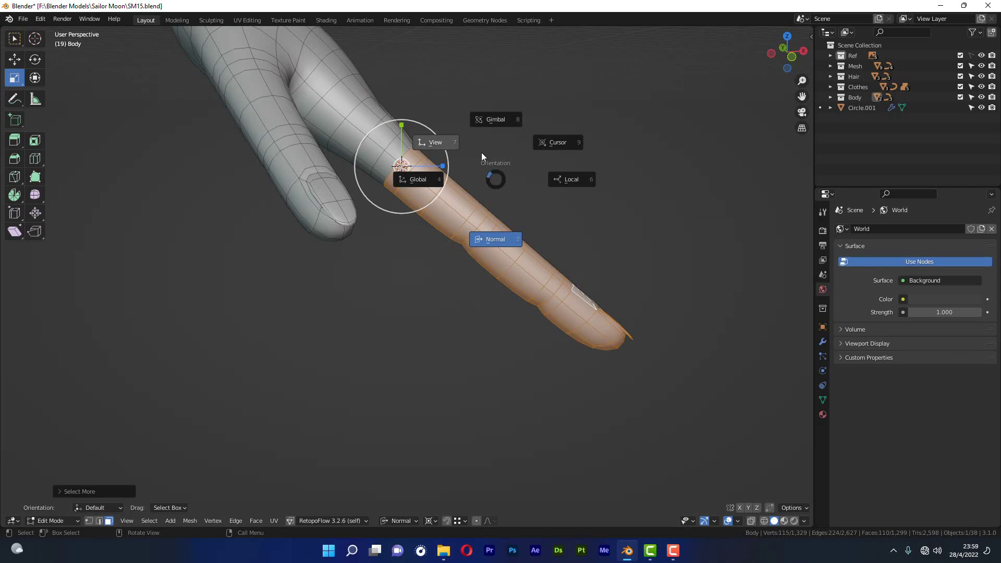
key(Escape)
mouse_move(695, 139)
middle_down()
mouse_move(592, 193)
mouse_move(539, 172)
middle_up()
key(comma)
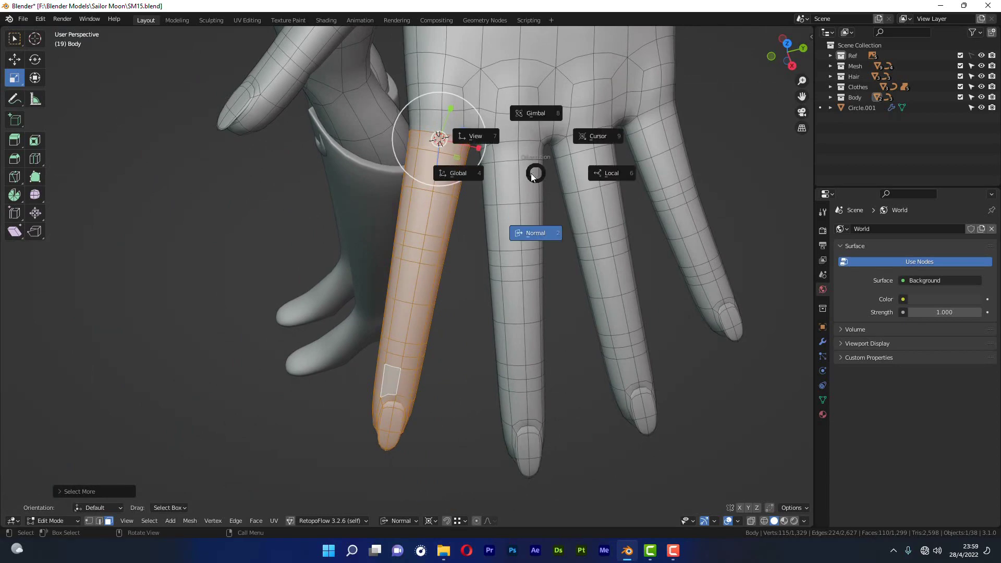
click(475, 139)
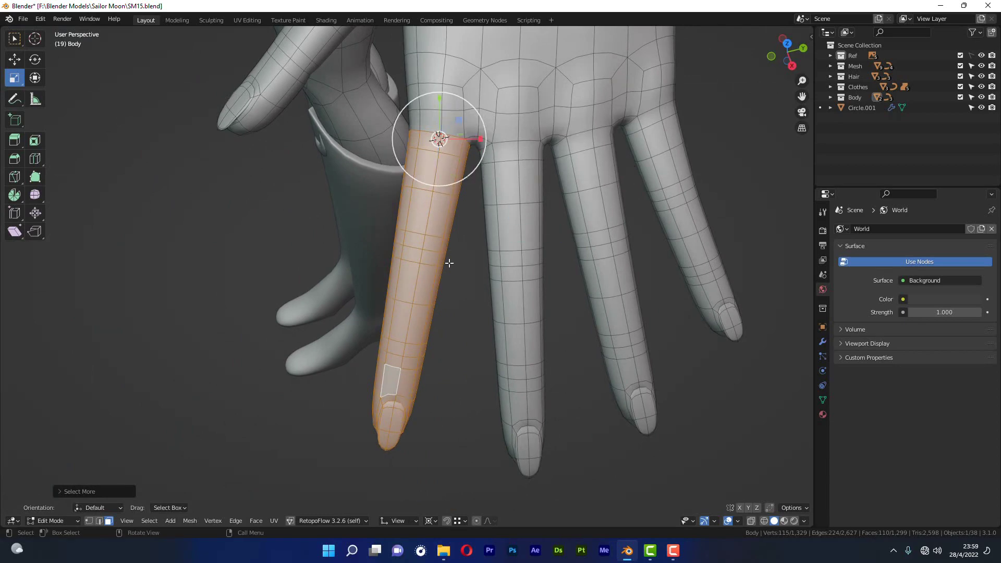
mouse_move(475, 139)
middle_down()
mouse_move(479, 154)
mouse_move(481, 134)
middle_up()
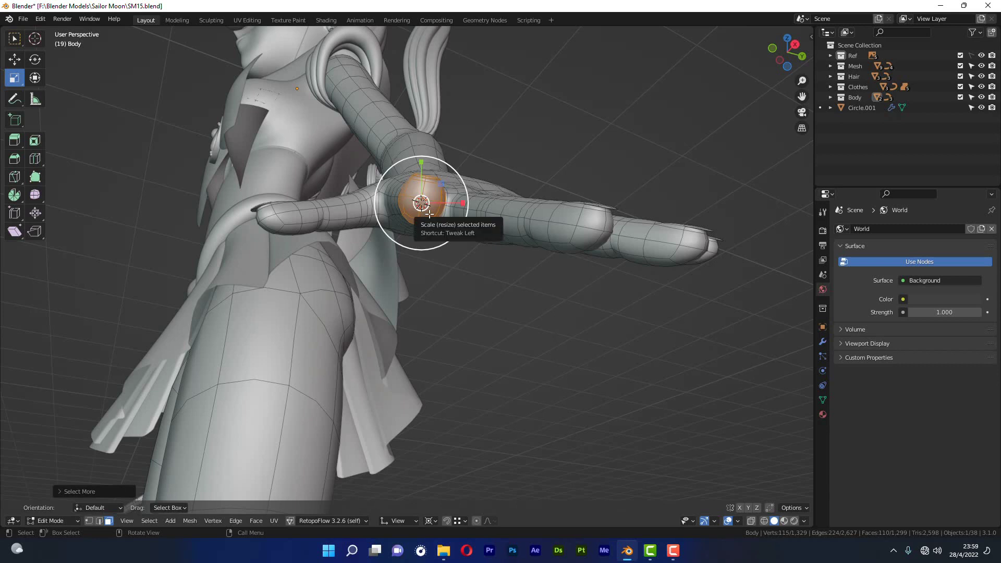
Step: Squash the index finger into a short stub by scaling along view Z
key(z)
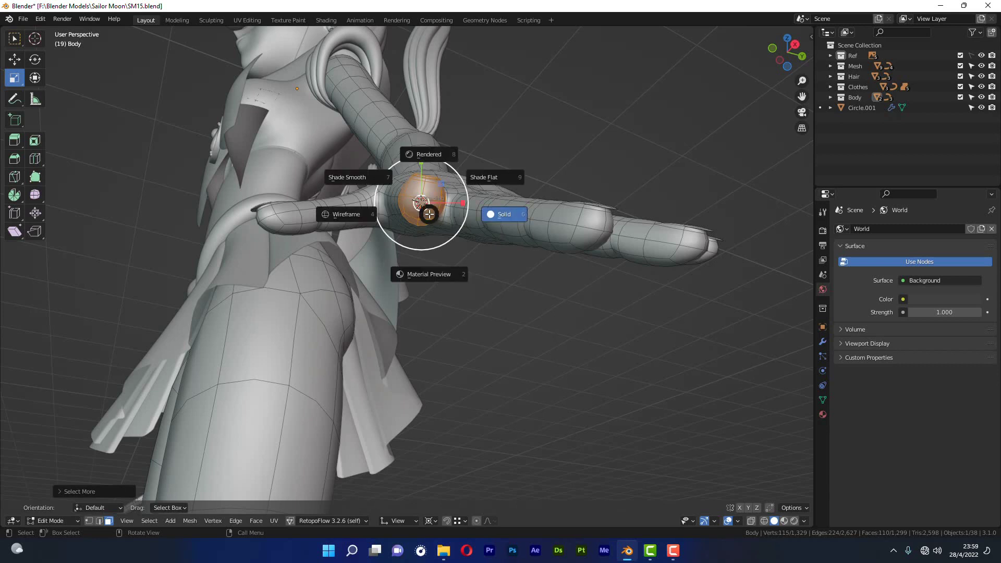
click(429, 216)
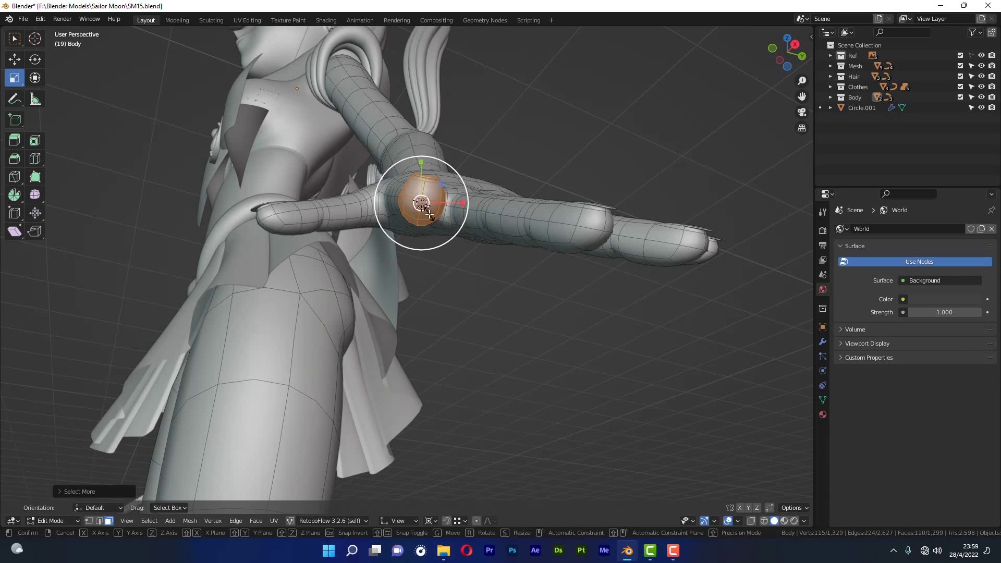
key(s)
key(z)
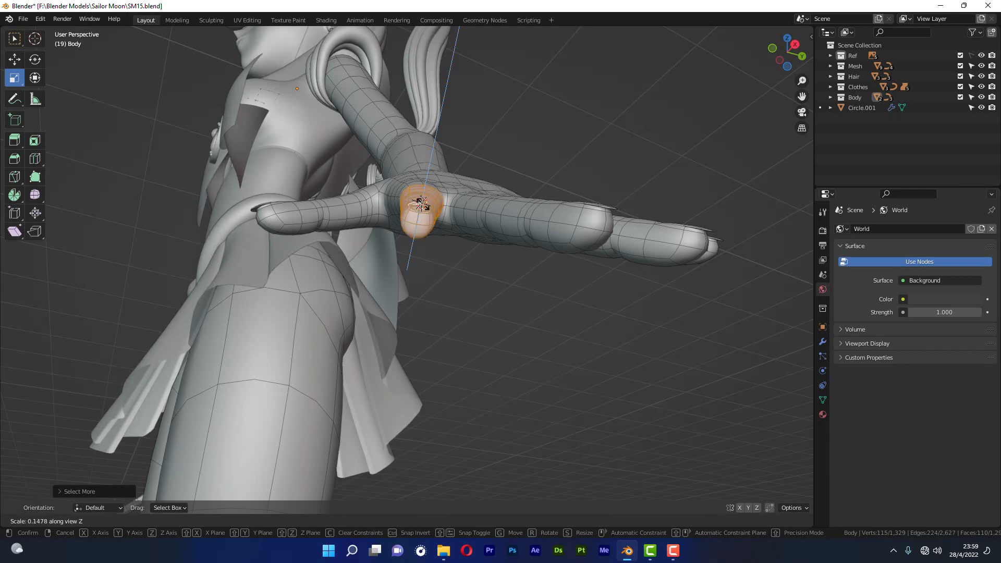
click(422, 203)
Step: Deselect the finger, switch to the Move tool, and select a face on the elbow joint
mouse_move(421, 204)
middle_down()
mouse_move(396, 193)
mouse_move(495, 279)
mouse_move(472, 279)
mouse_move(437, 168)
middle_up()
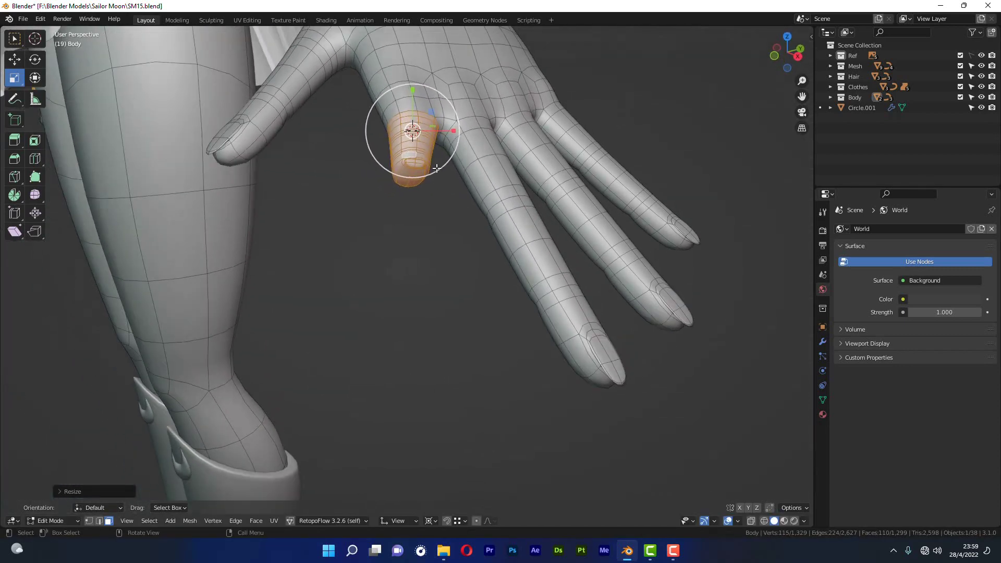
mouse_move(513, 196)
middle_down()
mouse_move(542, 173)
mouse_move(554, 196)
mouse_move(538, 217)
mouse_move(484, 202)
mouse_move(469, 277)
mouse_move(411, 185)
mouse_move(453, 203)
middle_up()
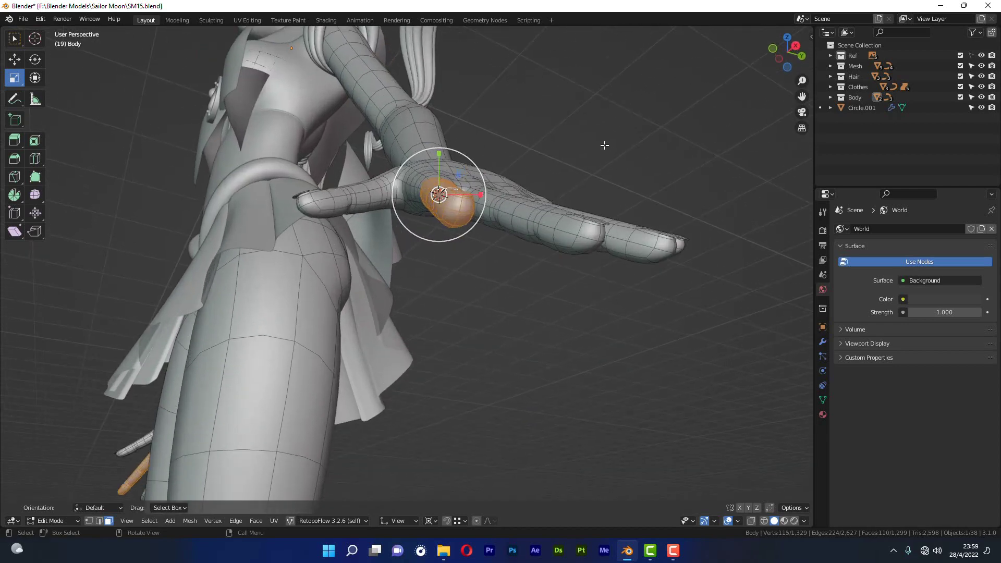
click(464, 241)
key(shift+space)
key(g)
mouse_move(464, 237)
middle_down()
mouse_move(457, 212)
mouse_move(477, 206)
middle_up()
scroll(486, 216, up, 3)
click(477, 206)
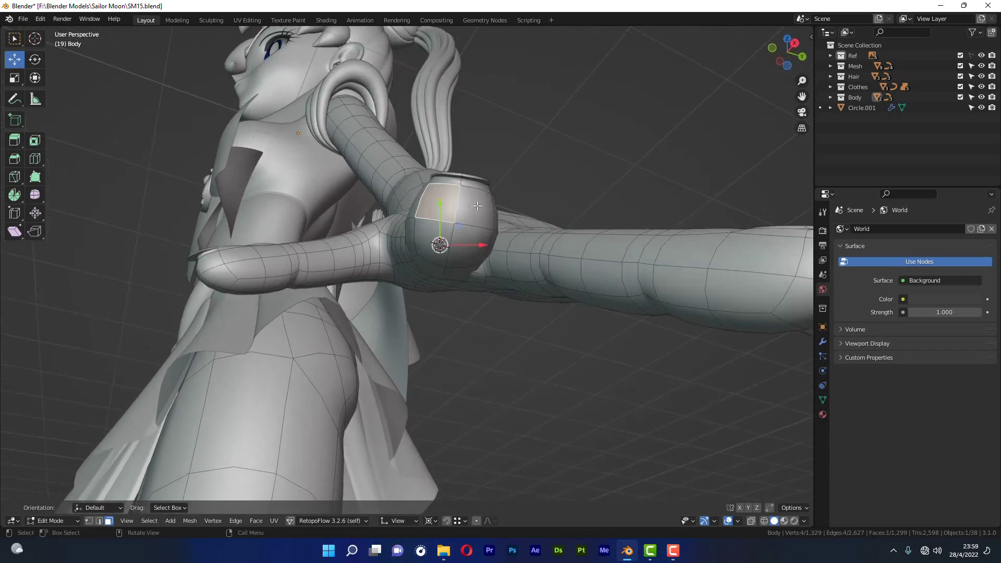
Step: Add two more faces to the elbow selection and switch on proportional editing
shift+click(480, 249)
shift+click(440, 245)
mouse_move(441, 245)
middle_down()
mouse_move(476, 257)
mouse_move(477, 271)
mouse_move(563, 290)
mouse_move(458, 282)
mouse_move(159, 169)
middle_up()
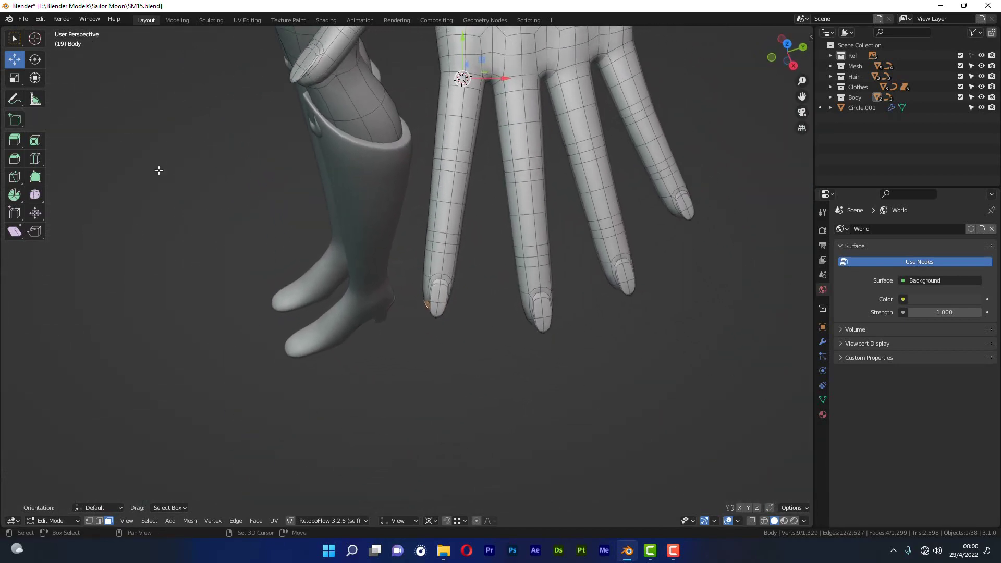
middle_drag(448, 250, 464, 259)
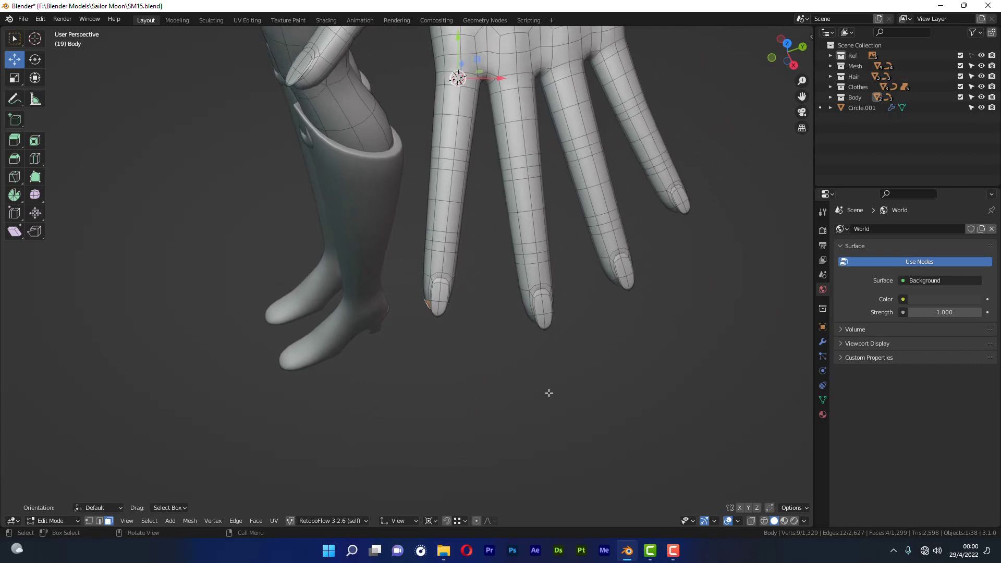
click(479, 520)
key(period)
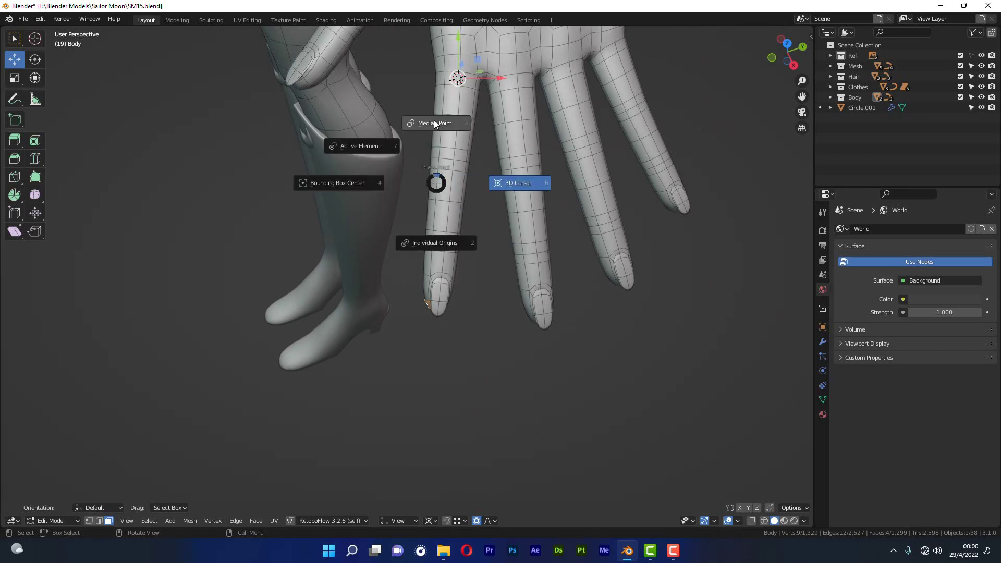
click(434, 123)
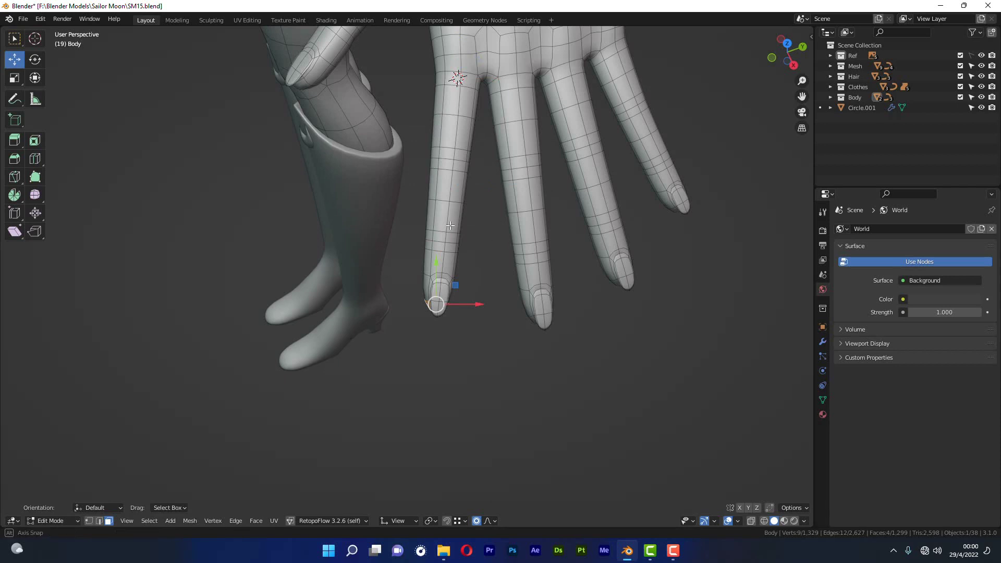
middle_drag(450, 225, 494, 44)
middle_drag(476, 251, 428, 131)
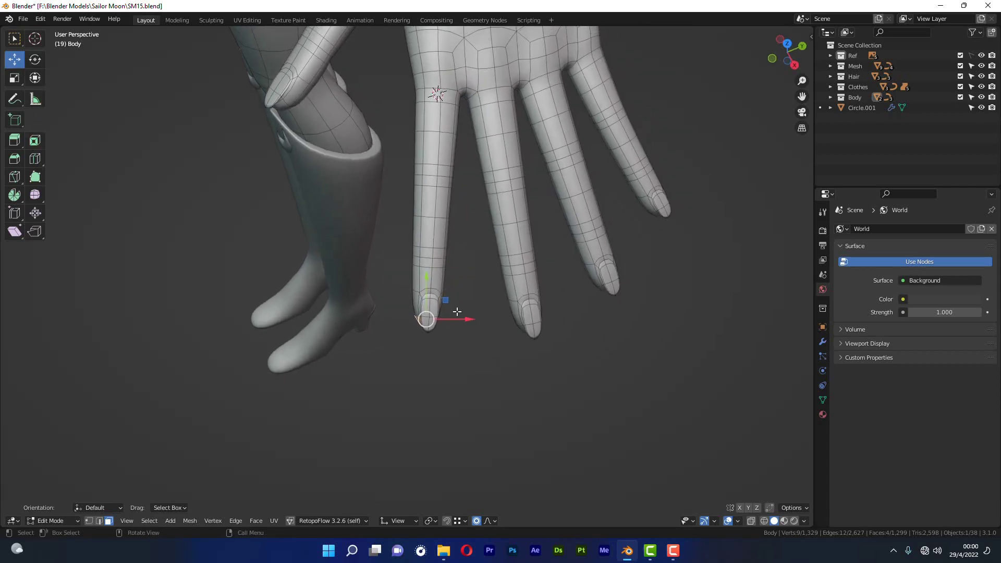
drag(446, 298, 446, 274)
mouse_move(446, 250)
middle_down()
mouse_move(437, 154)
mouse_move(390, 304)
middle_up()
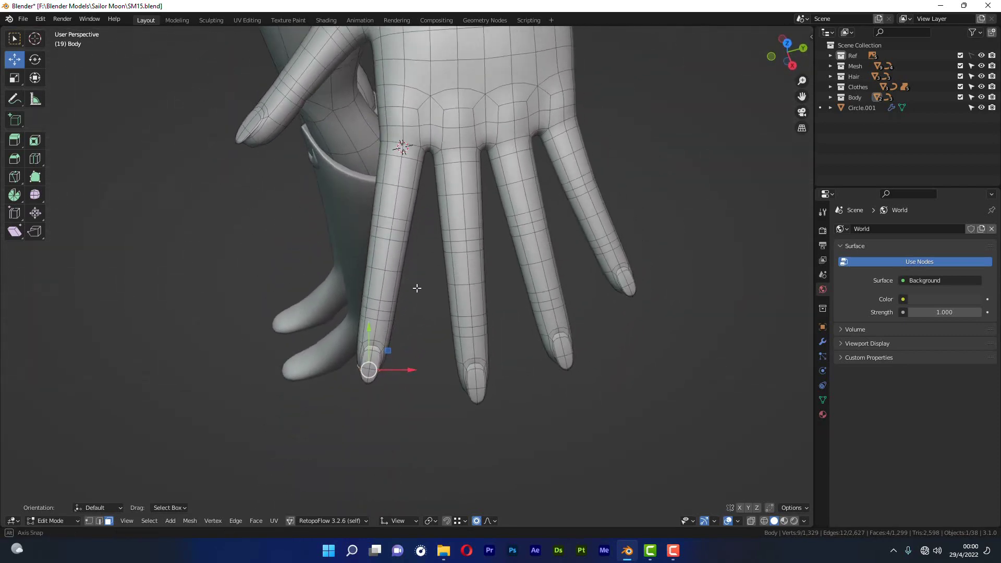
middle_drag(389, 304, 420, 286)
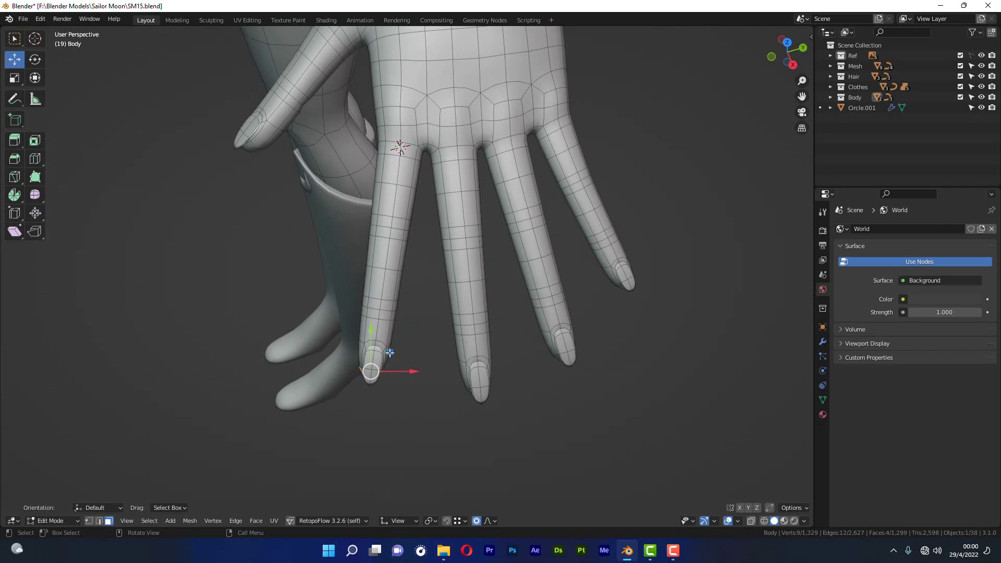
drag(372, 368, 403, 274)
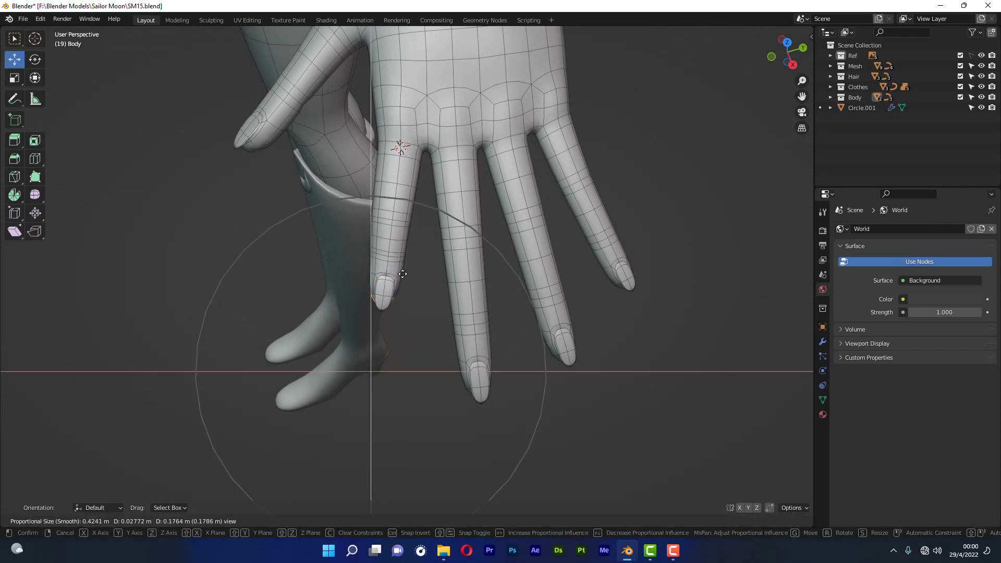
drag(395, 319, 398, 321)
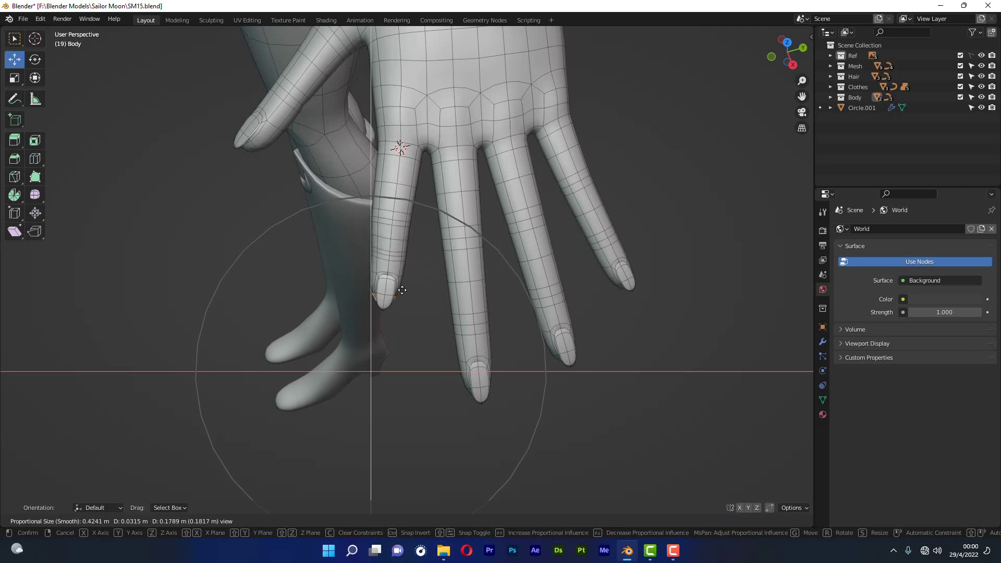
scroll(398, 321, down, 2)
scroll(397, 321, up, 2)
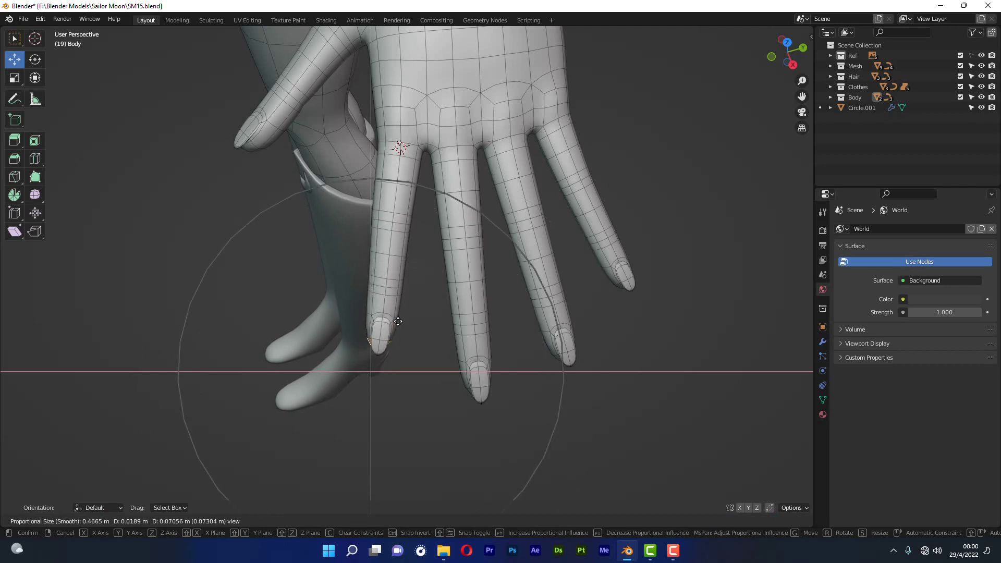
scroll(398, 321, down, 2)
scroll(397, 321, down, 1)
scroll(398, 321, up, 1)
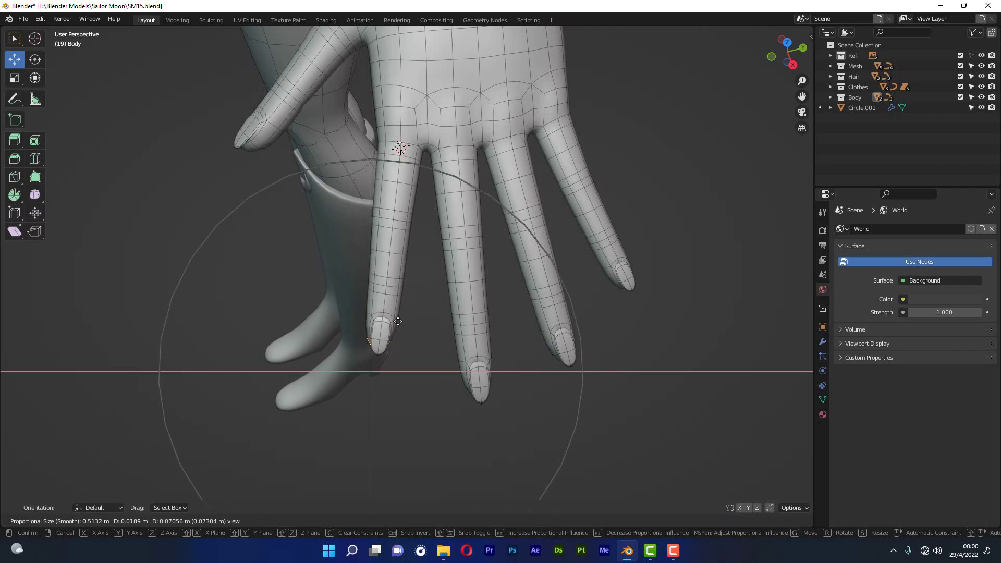
scroll(397, 321, down, 1)
scroll(398, 321, down, 1)
scroll(398, 321, down, 1)
scroll(398, 321, up, 2)
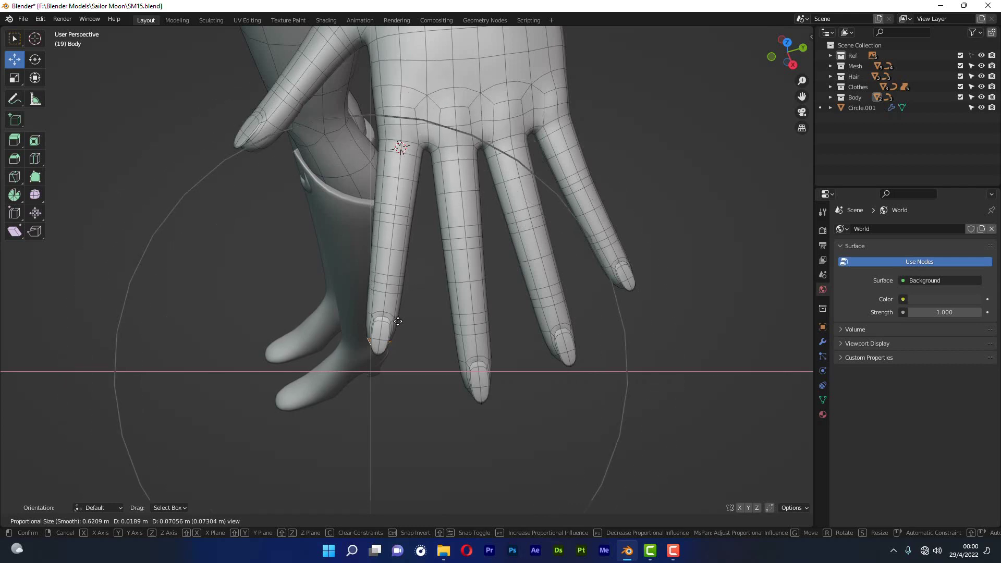
scroll(397, 321, up, 1)
scroll(397, 321, up, 1)
scroll(398, 321, down, 1)
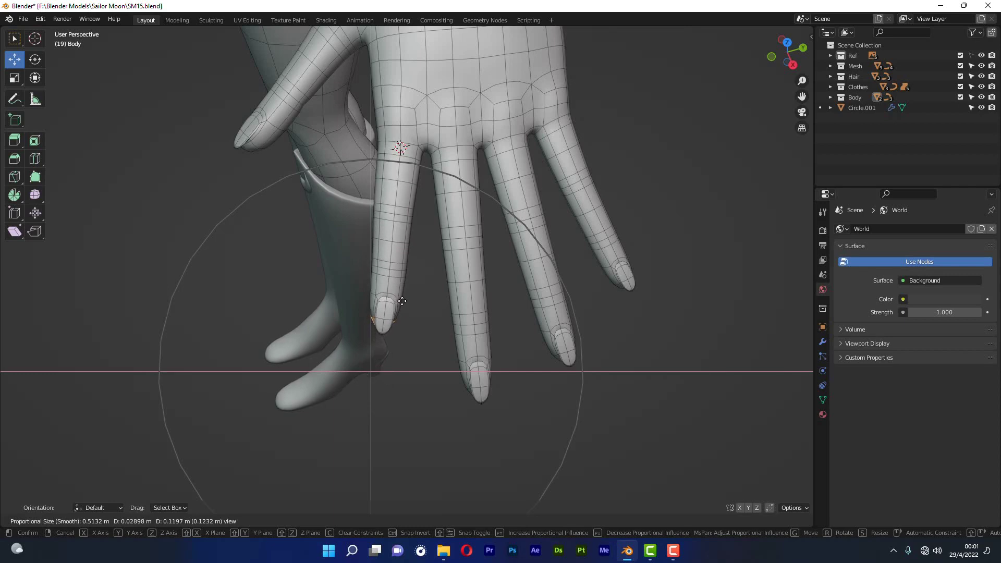
key(Escape)
mouse_move(440, 367)
middle_down()
mouse_move(433, 337)
mouse_move(384, 325)
middle_up()
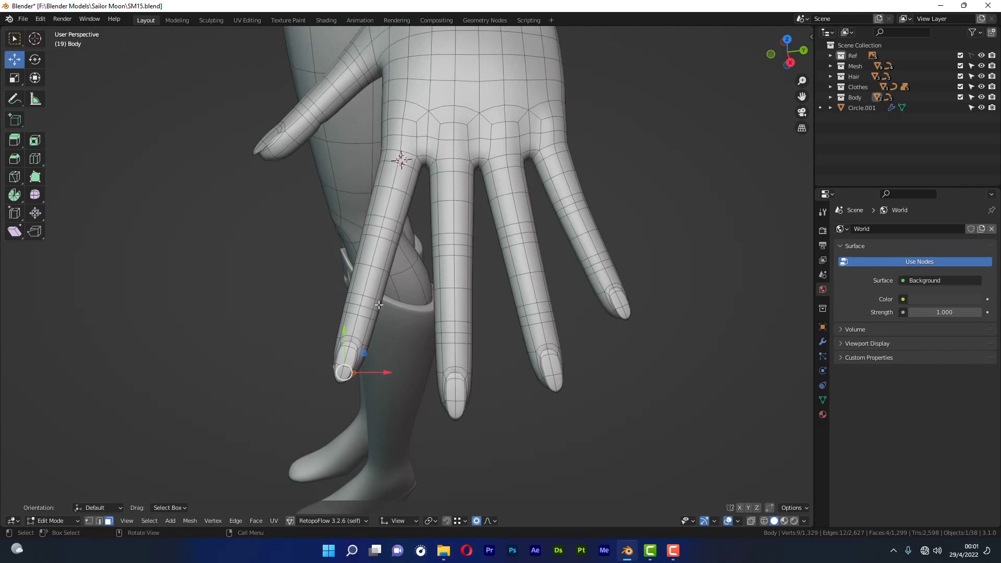
Step: Select the whole index finger over the boot by growing an edge loop twice
alt+shift+click(355, 324)
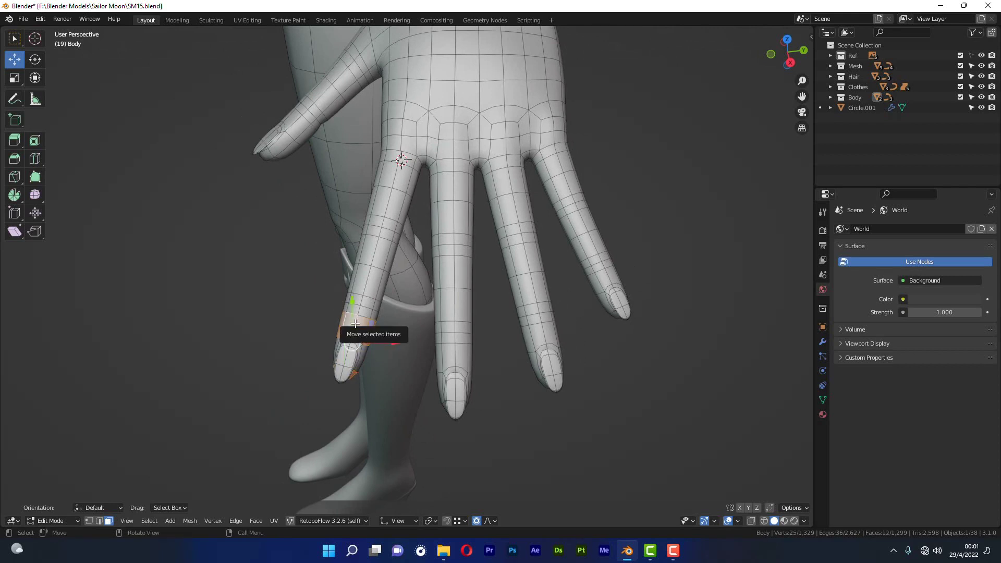
key(ctrl+KP_Add)
key(ctrl+KP_Add)
key(ctrl+KP_Add)
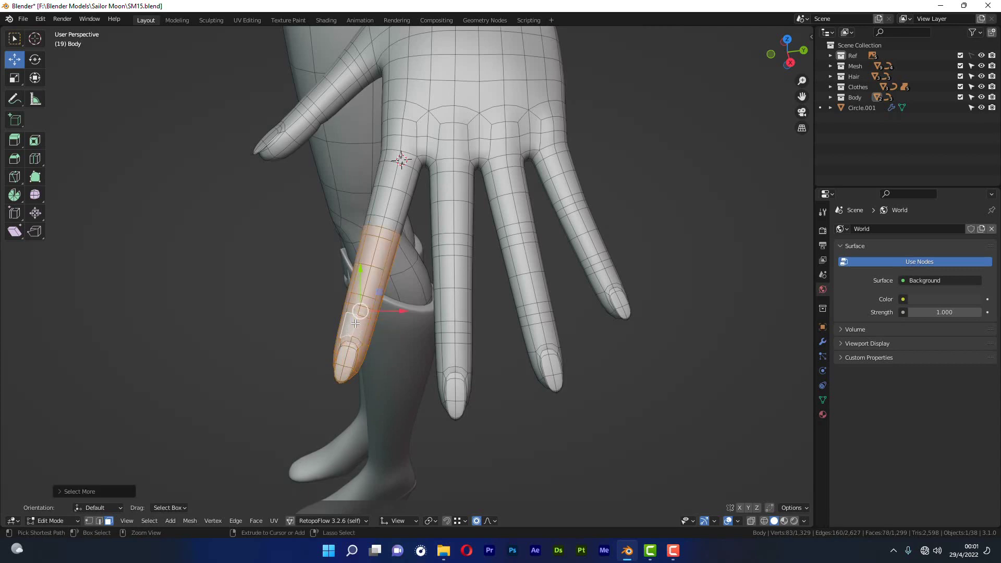
key(ctrl+KP_Add)
key(ctrl+KP_Add)
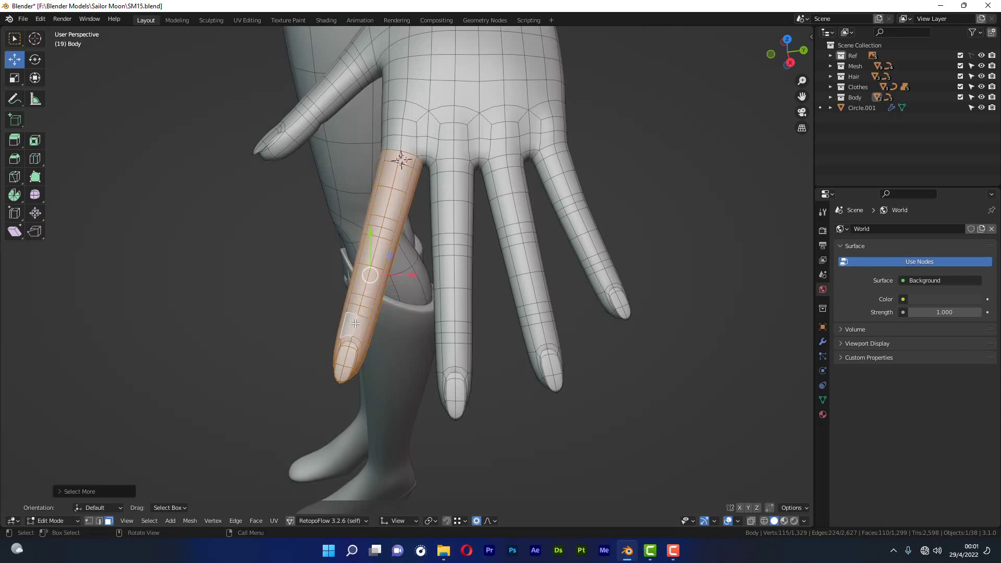
middle_drag(300, 359, 466, 173)
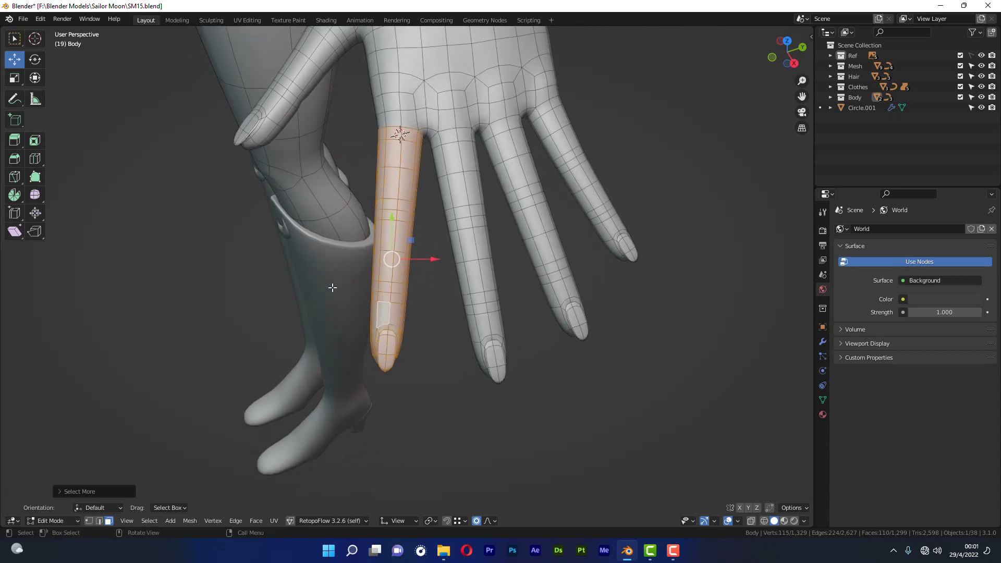
key(ctrl+Tab)
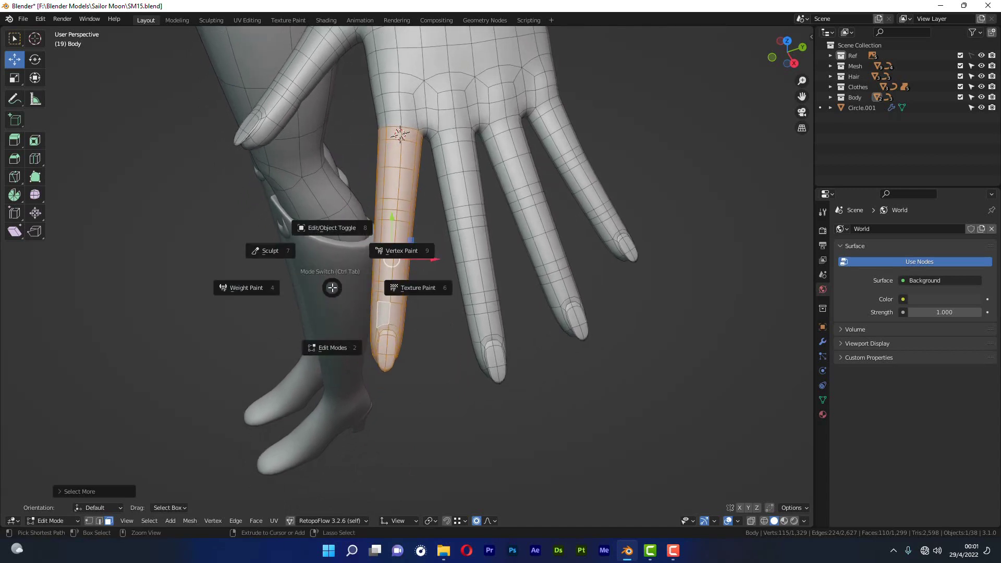
Step: Put the Body mesh in Sculpt Mode and open the Face Sets menu
click(275, 252)
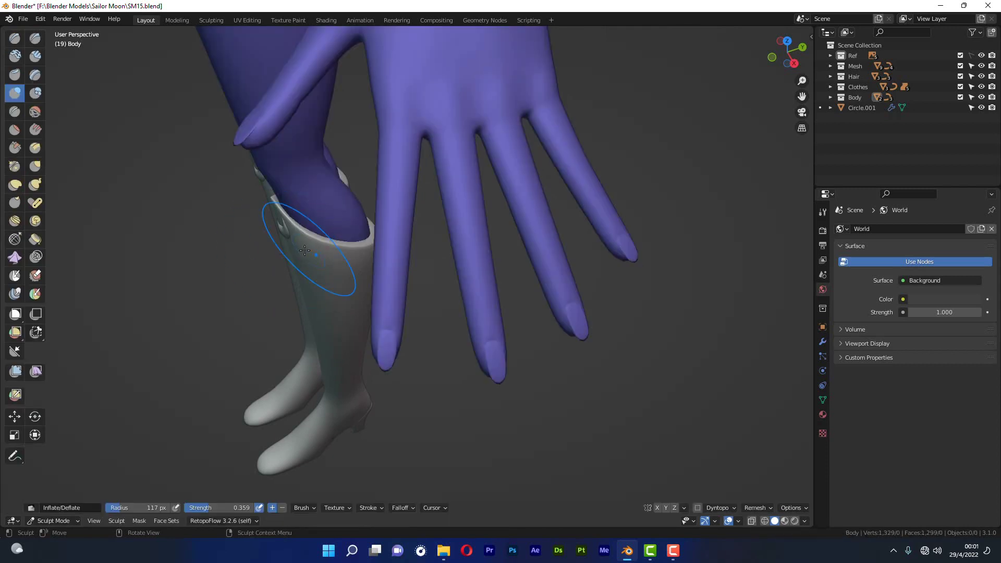
middle_drag(472, 262, 448, 292)
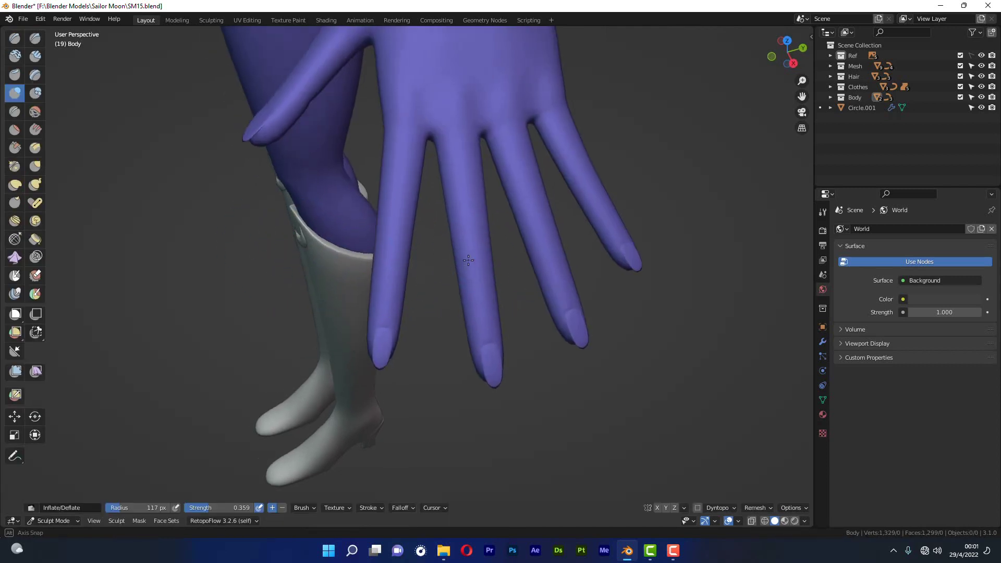
click(163, 520)
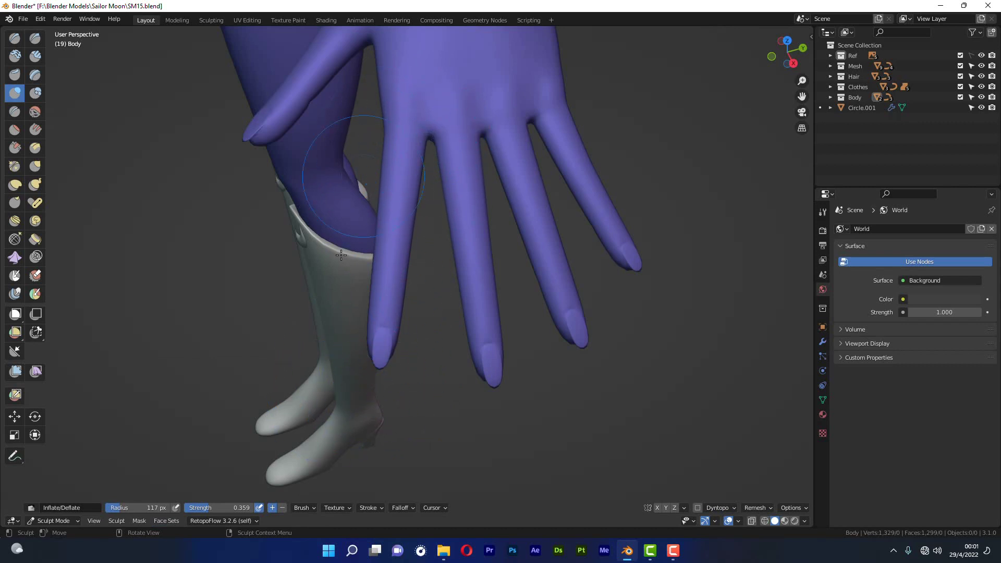
Step: Create a face set for the index finger from the Edit Mode selection
click(167, 521)
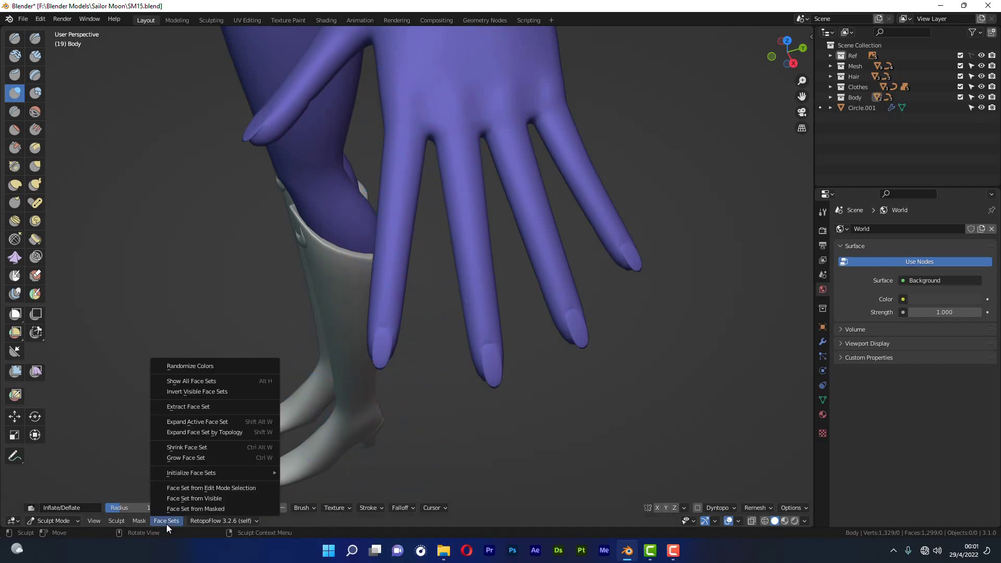
click(207, 491)
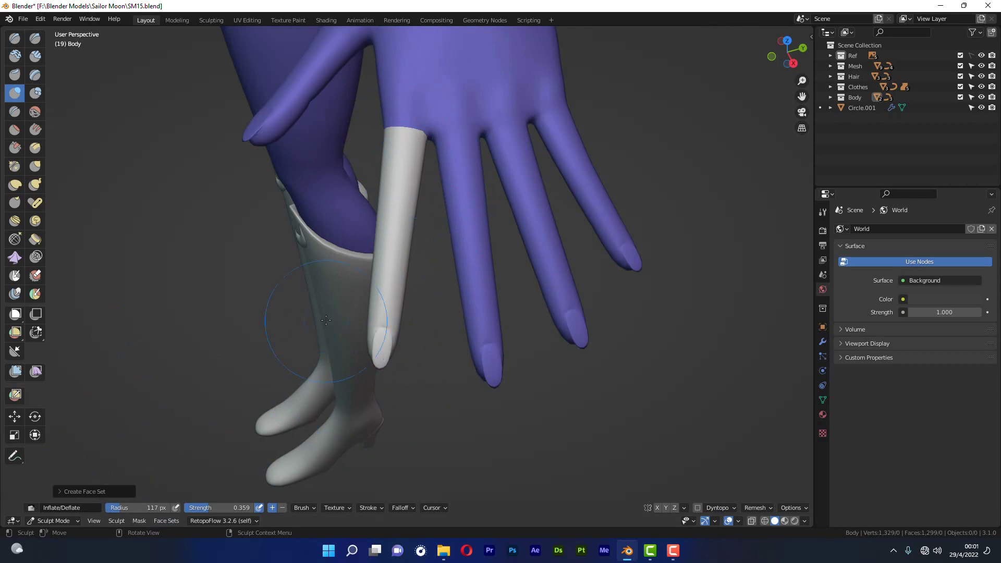
click(164, 520)
click(202, 367)
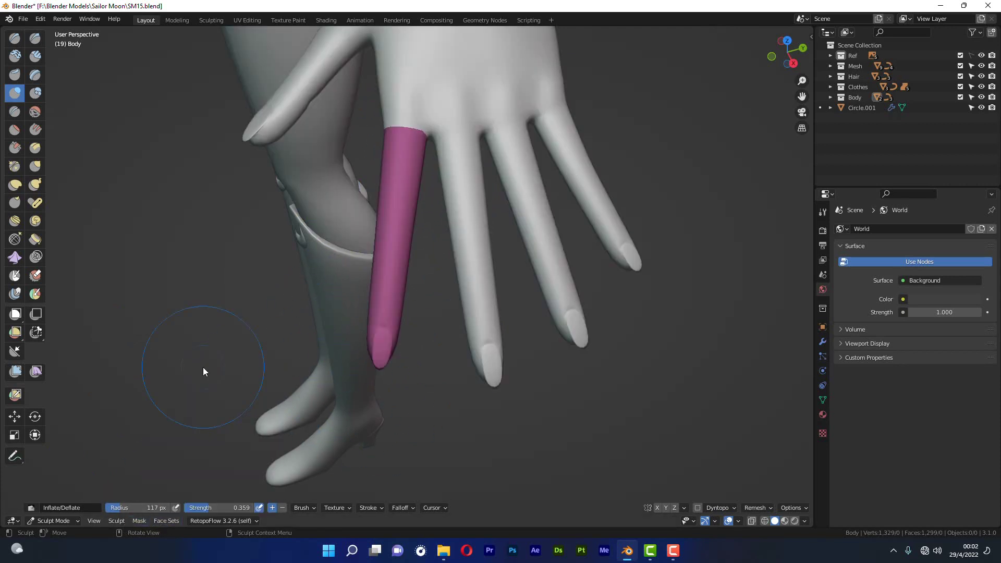
mouse_move(391, 323)
middle_down()
mouse_move(418, 318)
mouse_move(394, 134)
middle_up()
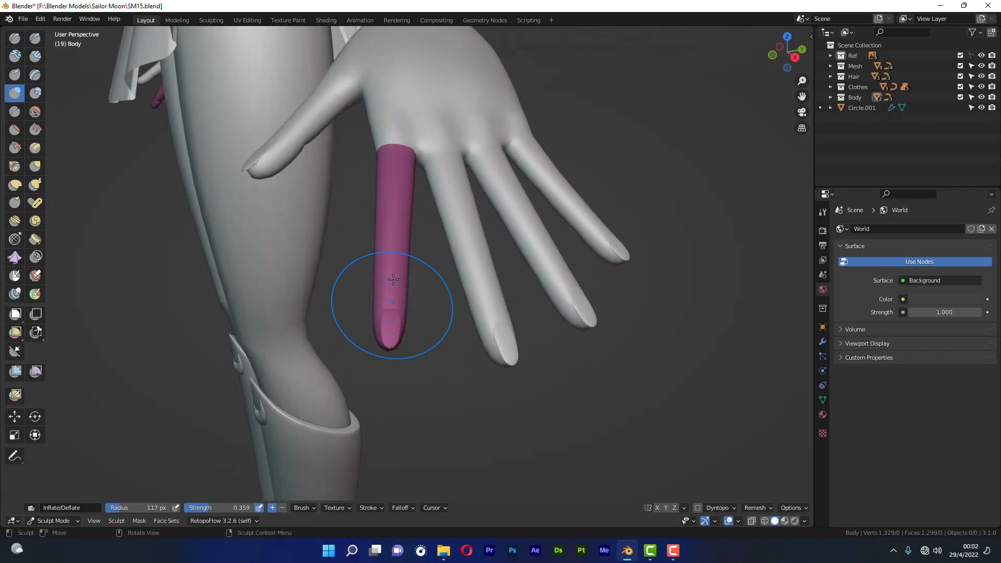
middle_drag(393, 280, 378, 110)
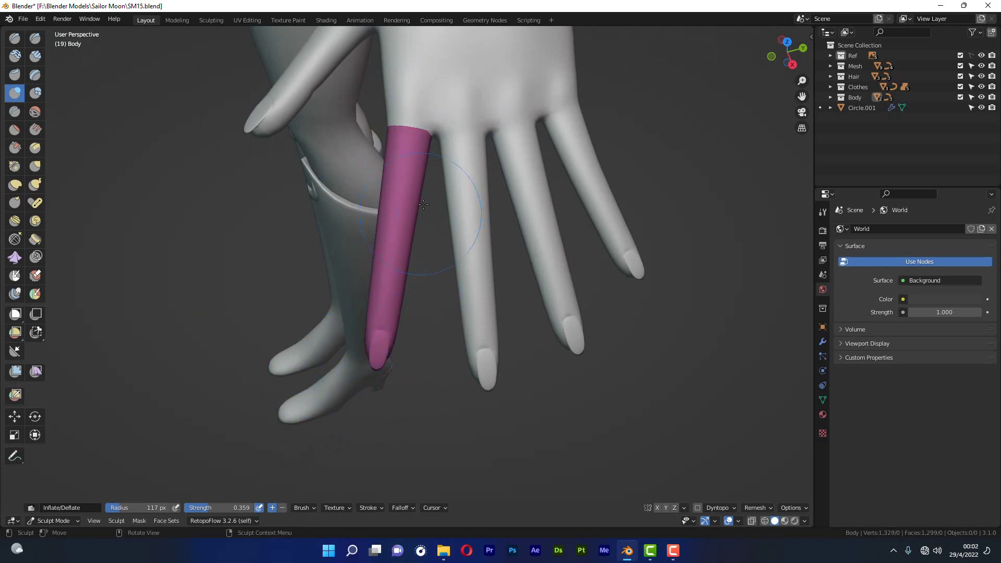
middle_drag(413, 201, 413, 180)
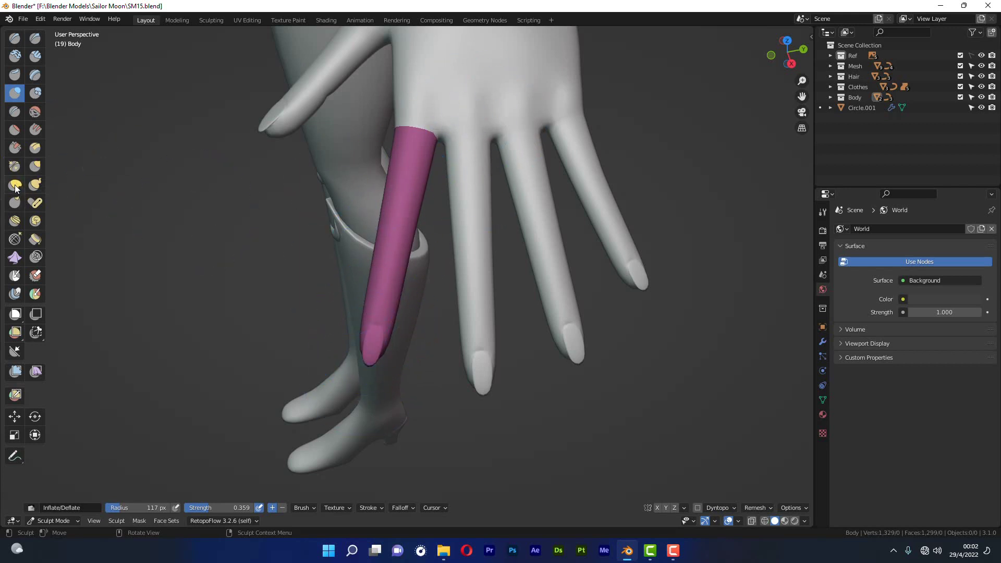
Step: Set the Elastic Deform brush to 240 px radius and undo a trial stroke on the fingertip
click(16, 186)
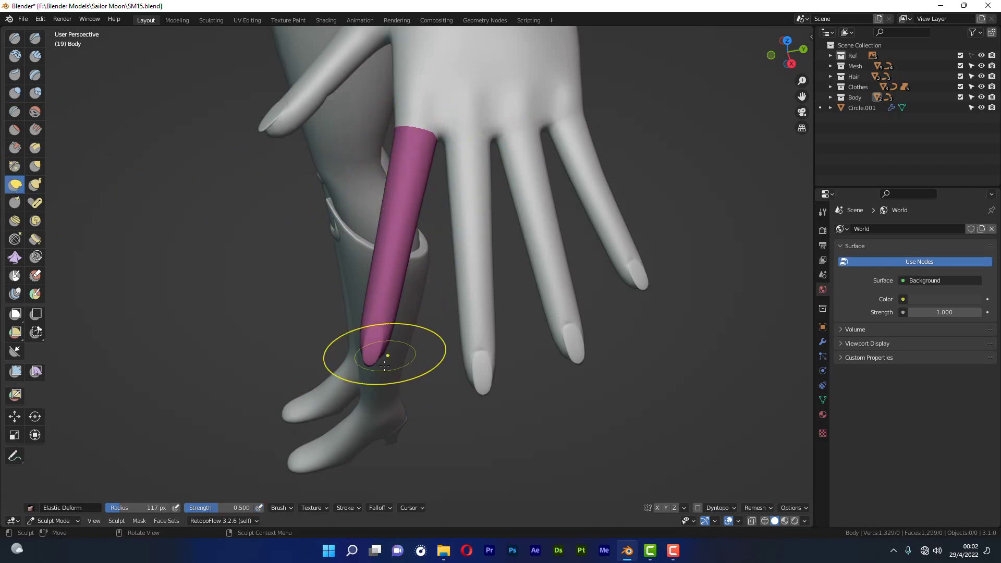
middle_drag(385, 365, 333, 360)
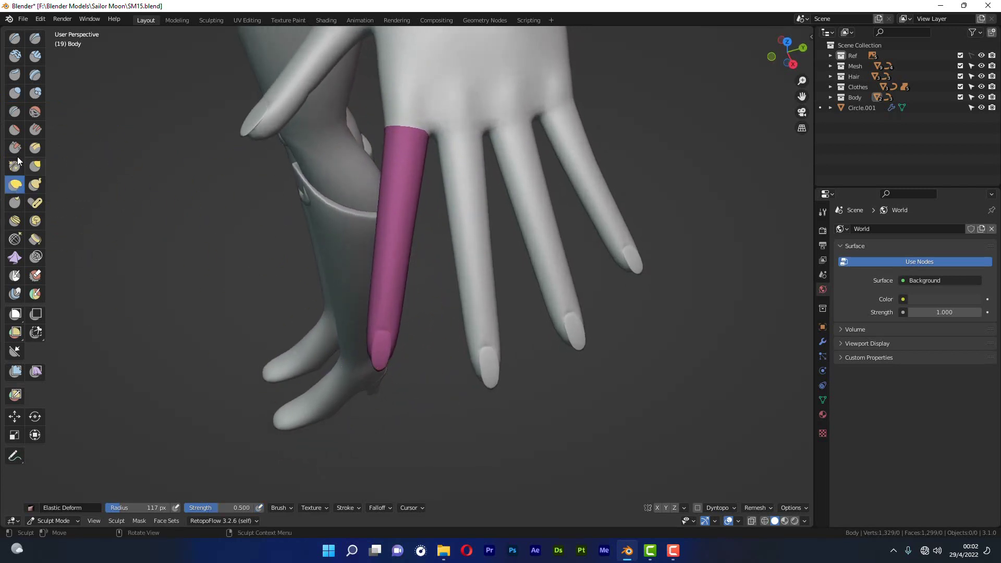
key(f)
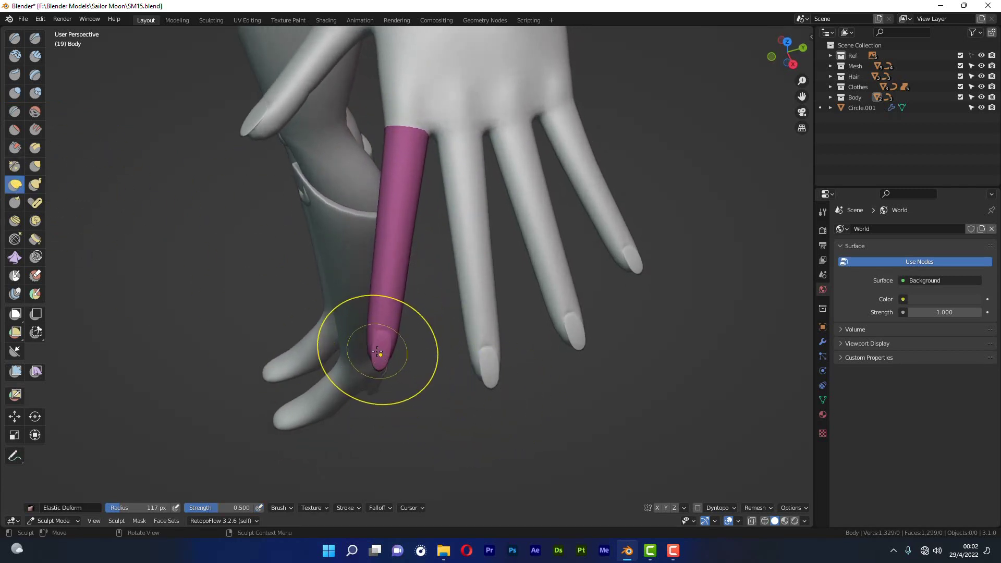
click(381, 352)
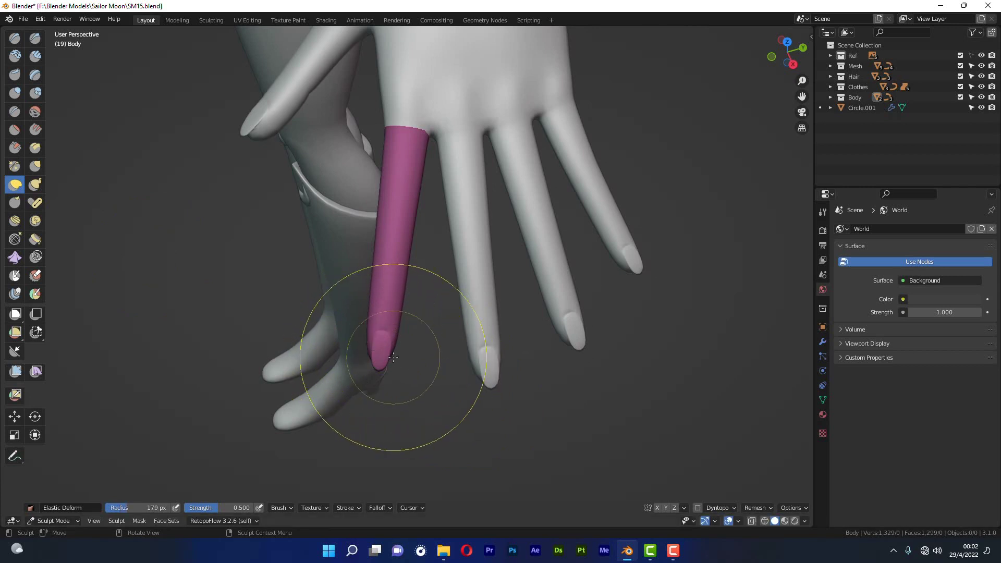
key(f)
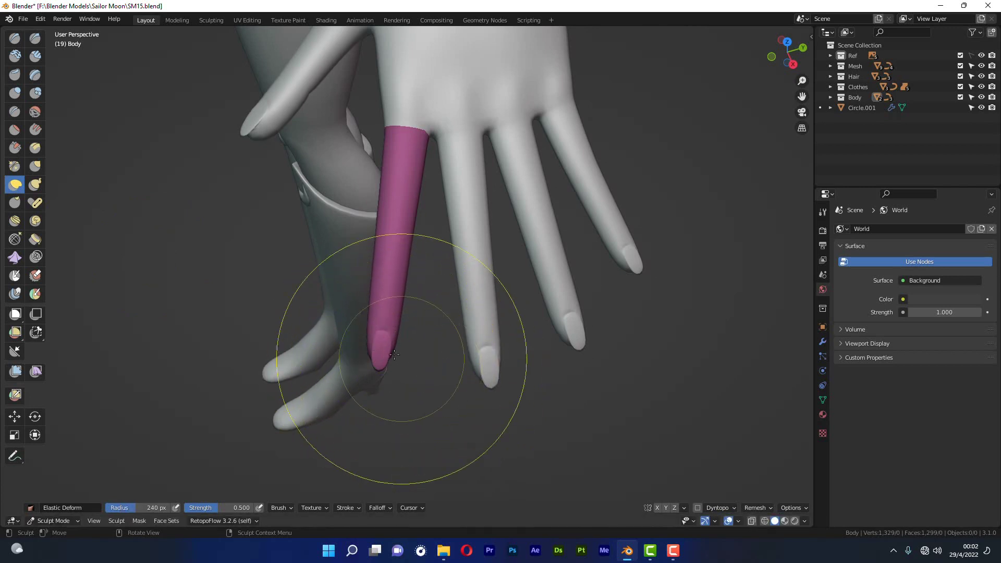
click(389, 356)
mouse_move(388, 356)
mouse_down()
mouse_move(388, 319)
mouse_move(383, 395)
mouse_move(397, 290)
mouse_up()
key(ctrl+z)
key(ctrl+z)
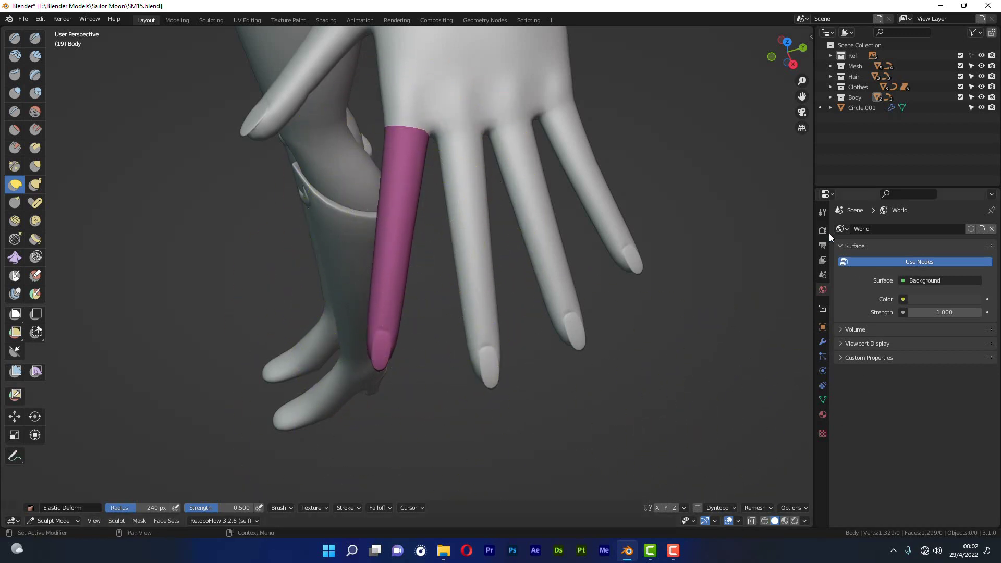
Step: Show the Elastic Deform brush's Tool settings and scroll down to Options > Auto-Masking
click(822, 211)
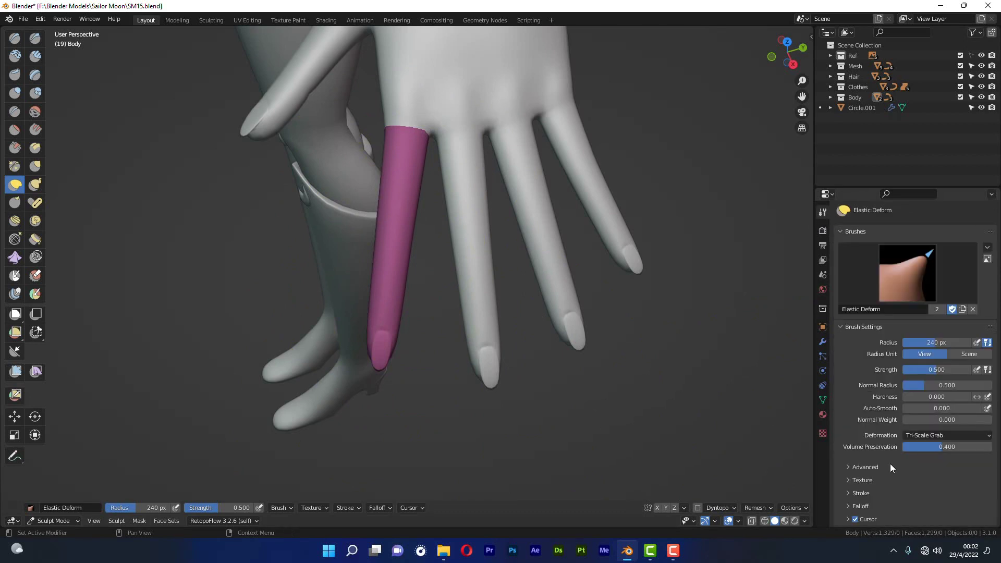
scroll(890, 464, down, 5)
scroll(889, 464, down, 2)
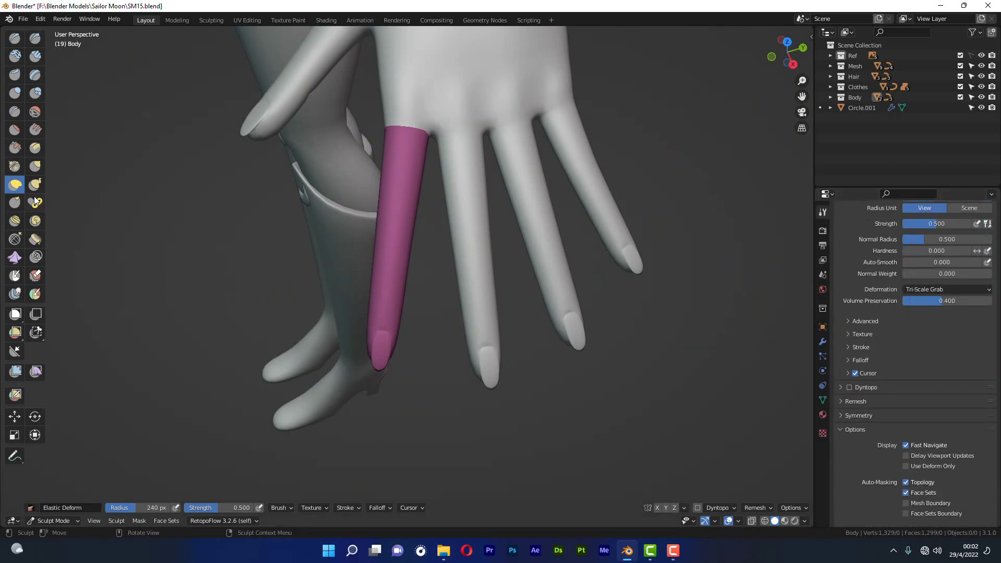
scroll(871, 357, down, 3)
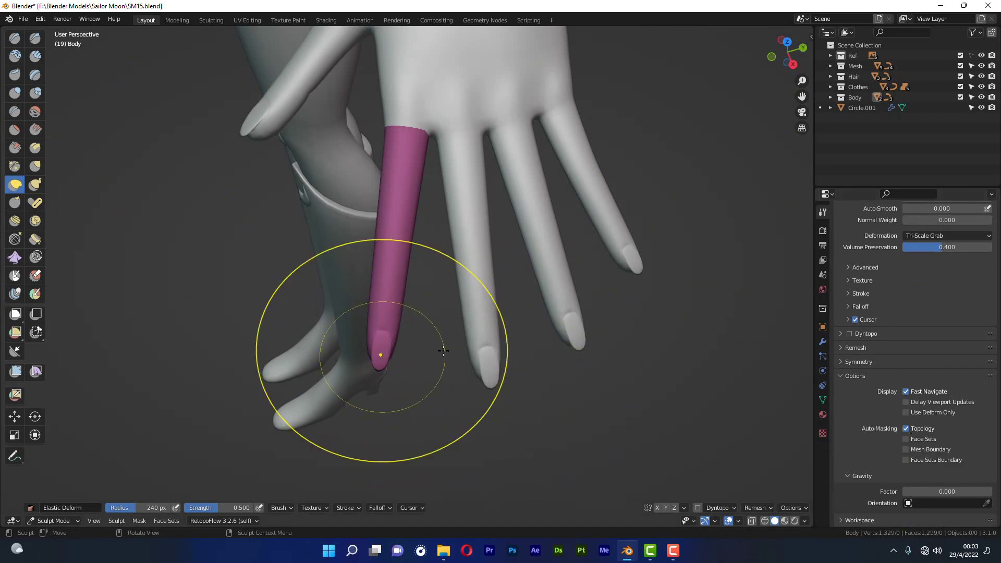
Step: Undo the stroke that distorted nearby fingers and enable Face Sets auto-masking
mouse_move(366, 335)
mouse_down()
mouse_move(417, 242)
mouse_move(479, 344)
mouse_up()
key(ctrl+z)
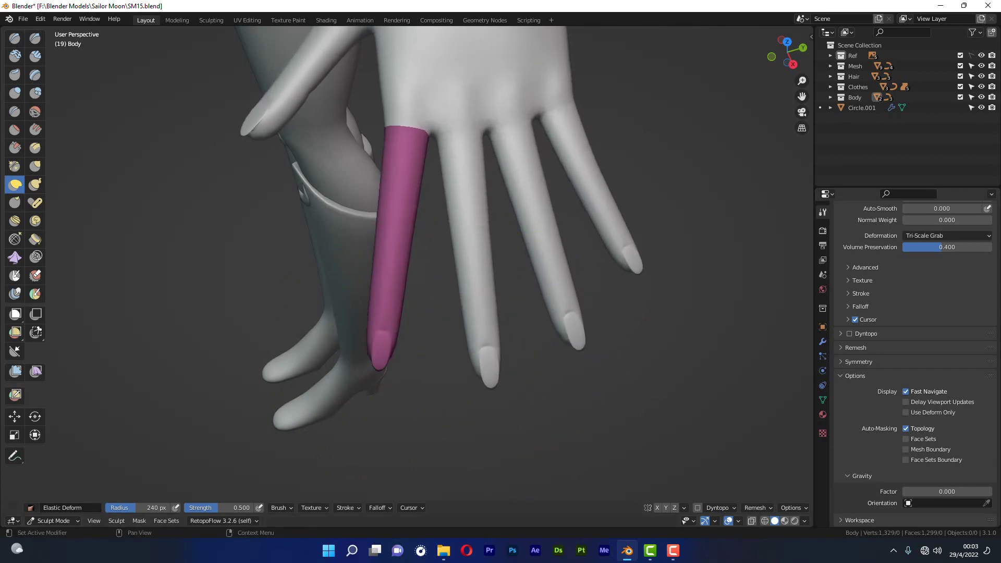
click(905, 438)
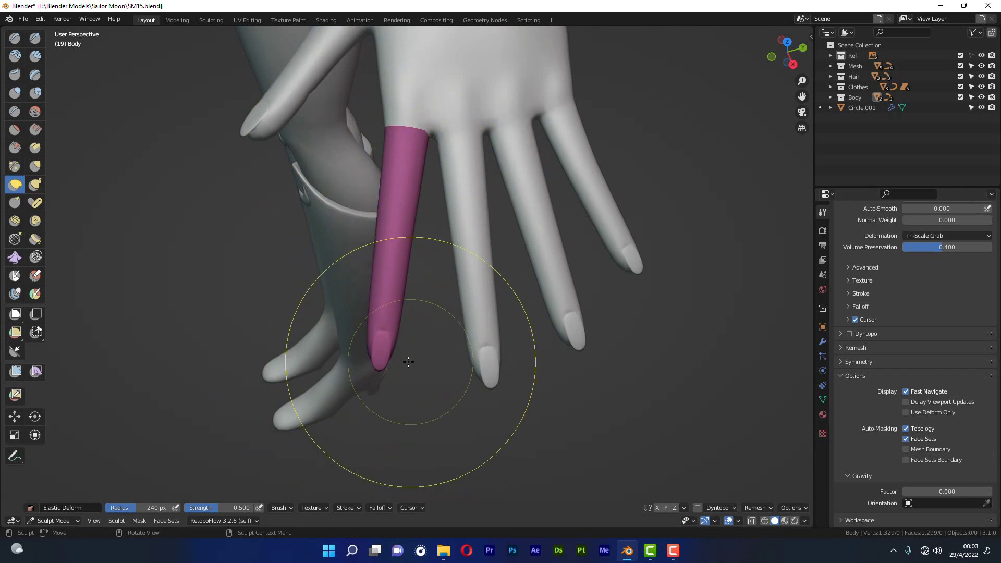
Step: Reshape the pink fingertip with several Elastic Deform strokes
drag(380, 357, 381, 358)
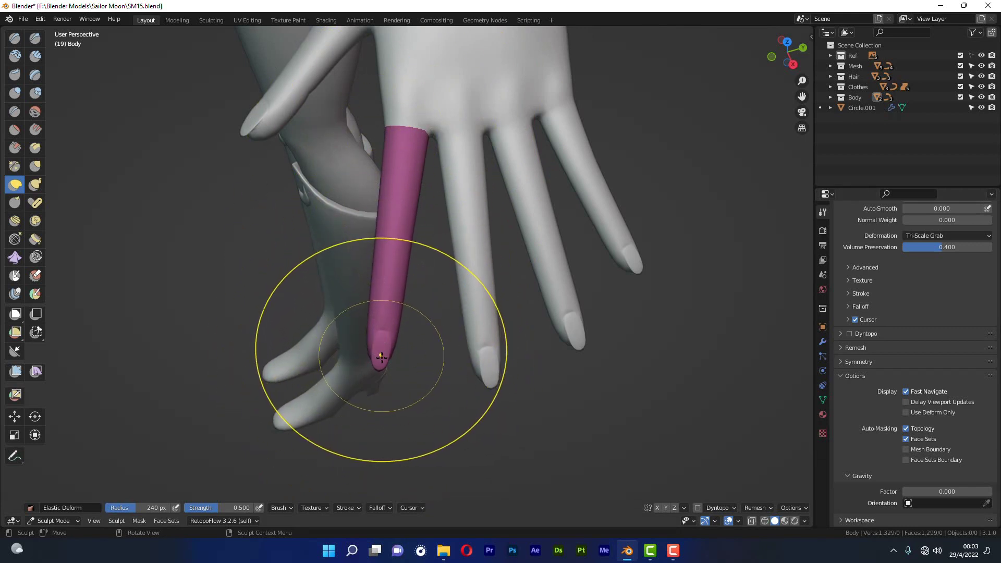
drag(381, 358, 365, 434)
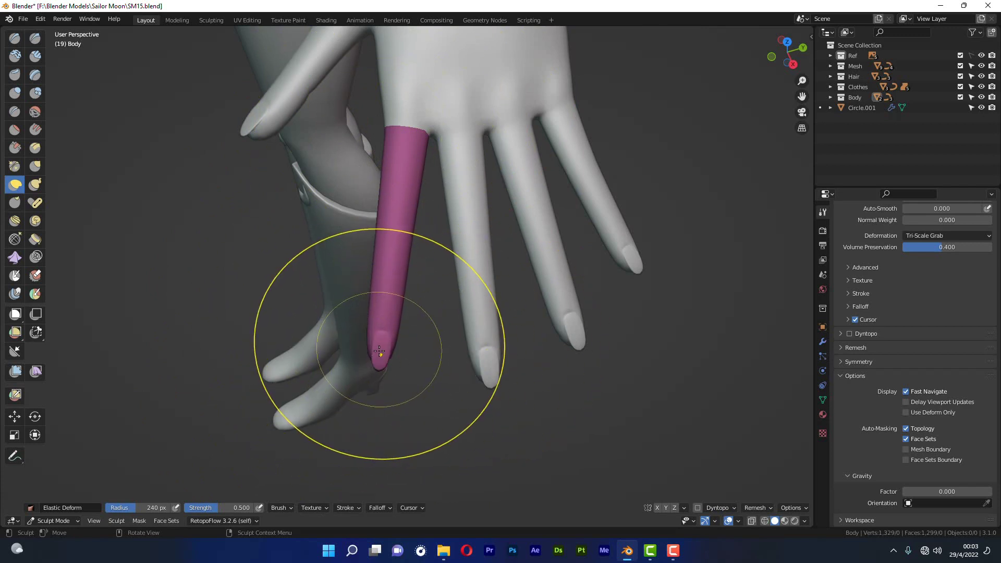
drag(379, 351, 379, 351)
mouse_move(413, 140)
mouse_down()
mouse_move(479, 280)
mouse_move(375, 264)
mouse_move(397, 268)
mouse_up()
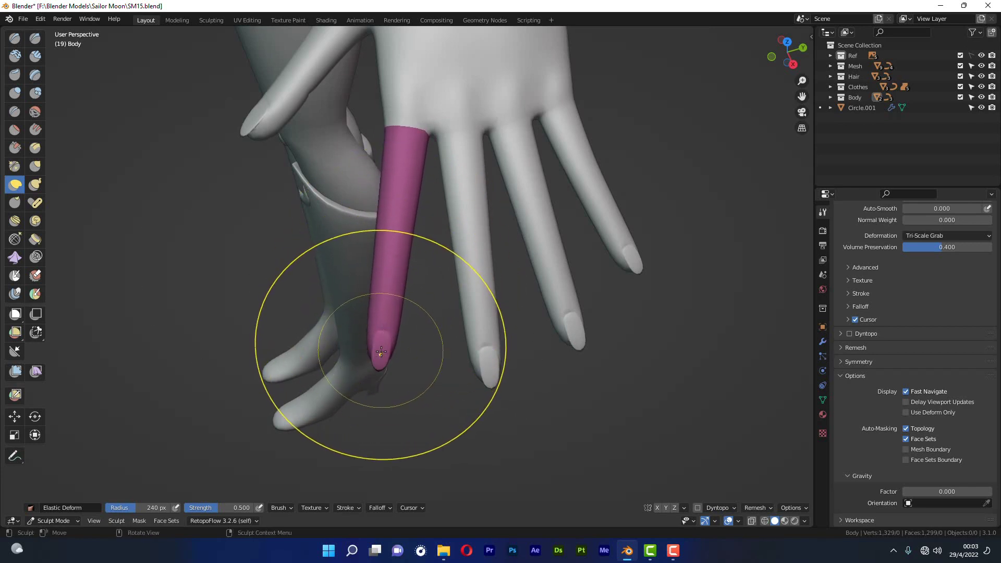
drag(381, 352, 381, 352)
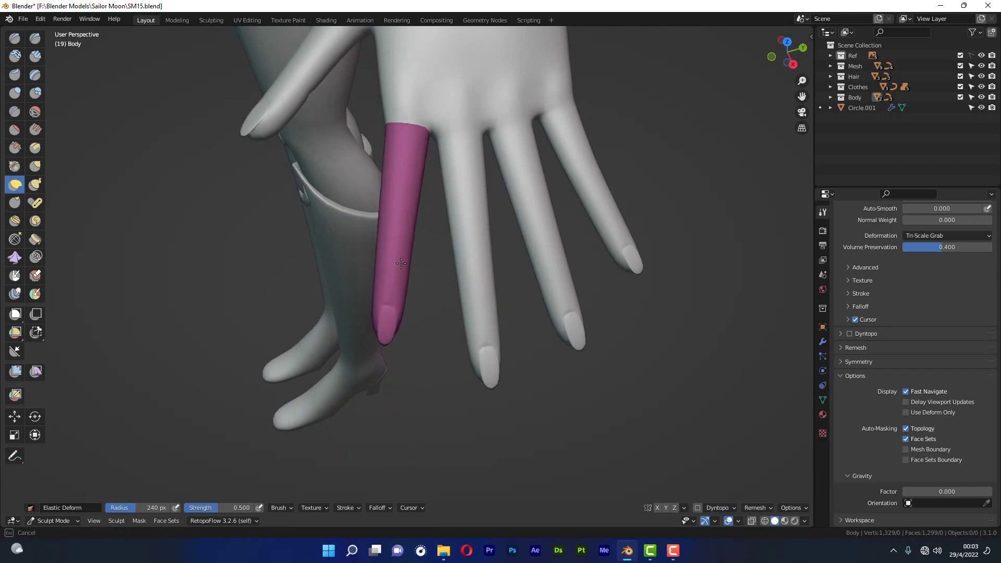
Step: Orbit around the hand to inspect the pink finger, nudging its tip into shape
drag(401, 263, 401, 263)
mouse_move(481, 312)
middle_down()
mouse_move(491, 253)
mouse_move(478, 262)
middle_up()
mouse_move(375, 222)
mouse_down()
mouse_move(381, 230)
mouse_move(373, 224)
mouse_up()
mouse_move(372, 224)
middle_down()
mouse_move(492, 337)
mouse_move(297, 311)
middle_up()
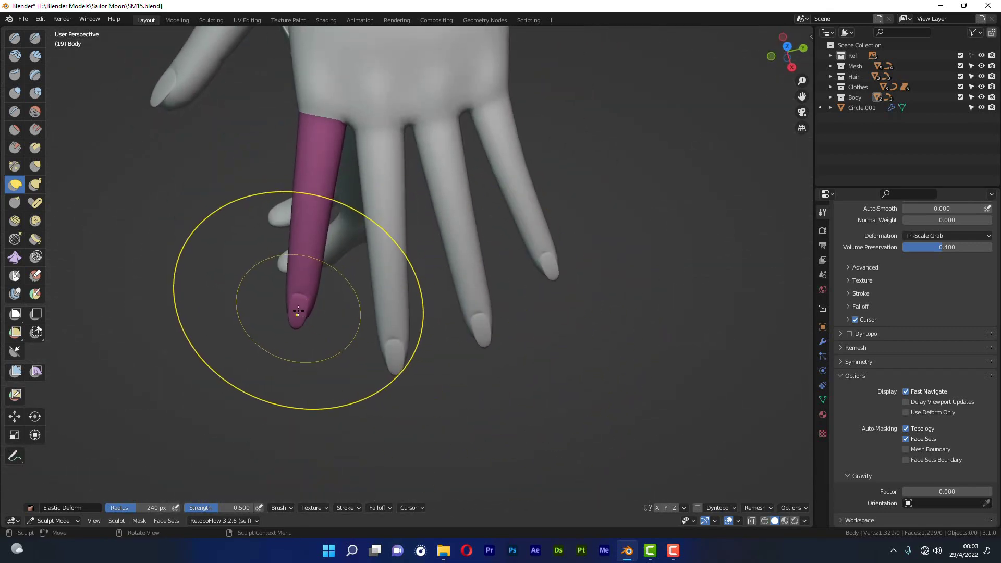
drag(297, 311, 300, 291)
mouse_move(301, 290)
middle_down()
mouse_move(412, 240)
mouse_move(422, 276)
mouse_move(365, 234)
middle_up()
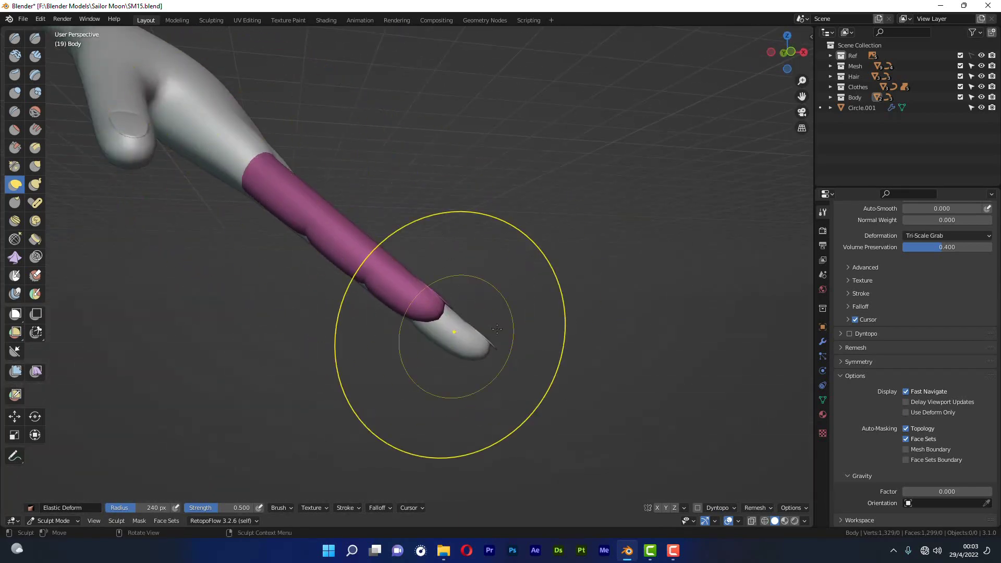
mouse_move(447, 339)
middle_down()
mouse_move(434, 337)
mouse_move(502, 297)
mouse_move(467, 278)
mouse_move(438, 235)
middle_up()
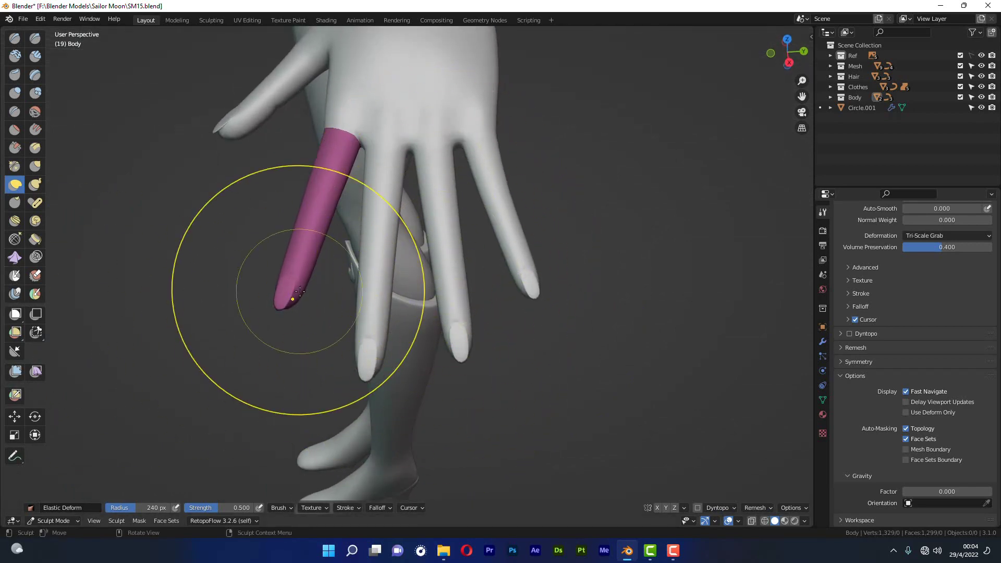
Step: In Edit Mode, select a face loop on the middle finger and grow it over the whole finger, then return to Sculpt Mode
key(Tab)
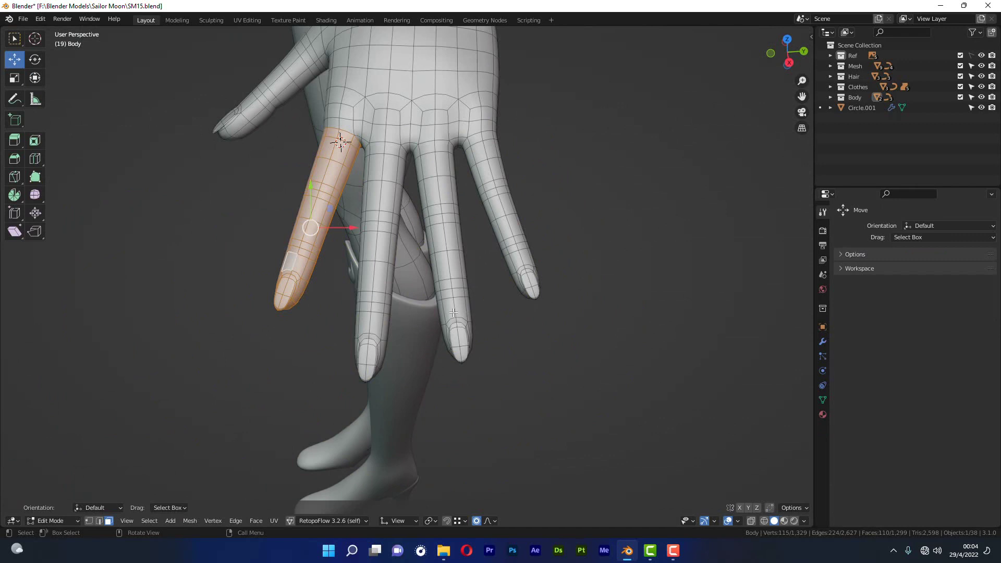
middle_drag(454, 313, 437, 314)
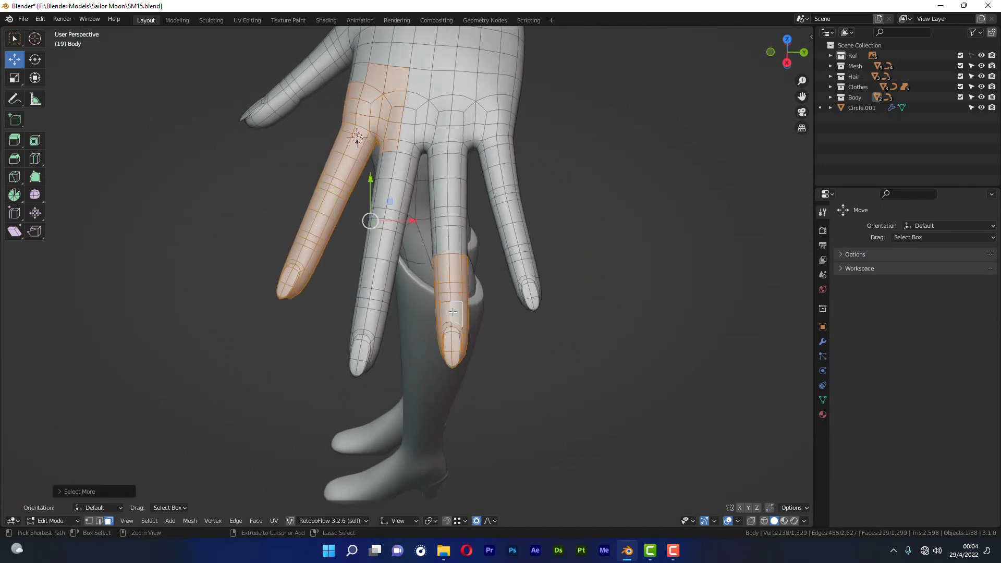
click(645, 202)
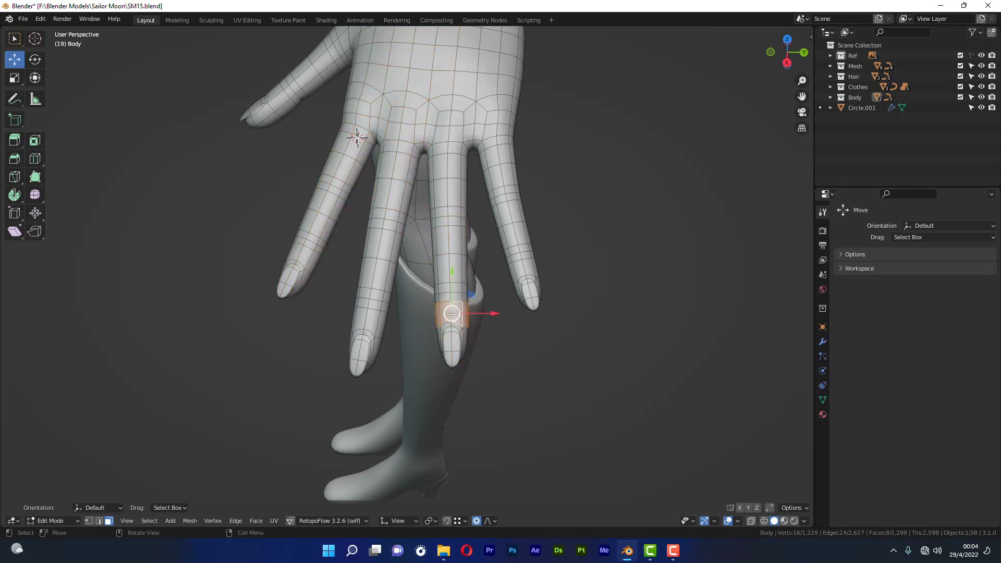
key(ctrl+KP_Add)
key(ctrl+KP_Add)
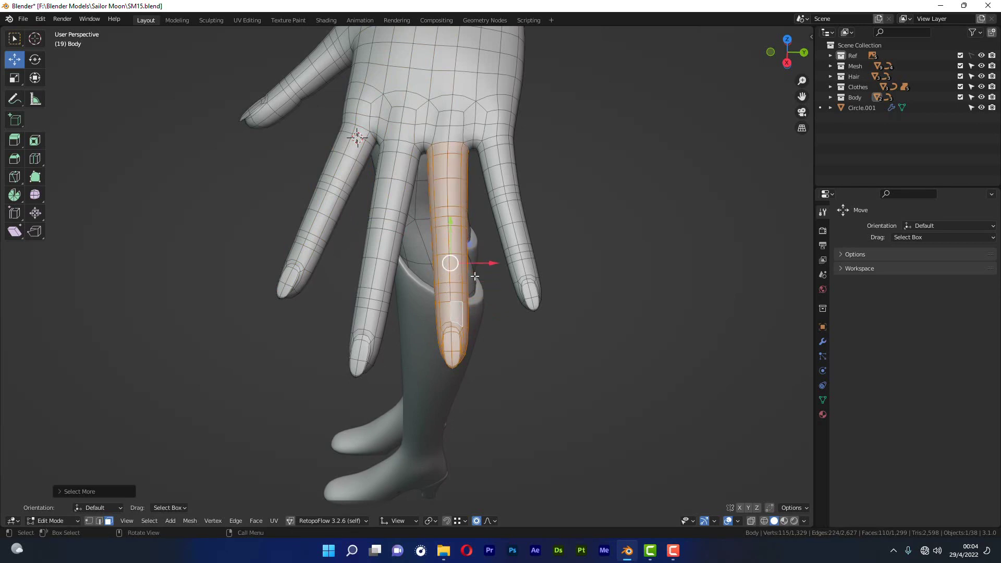
key(ctrl+Tab)
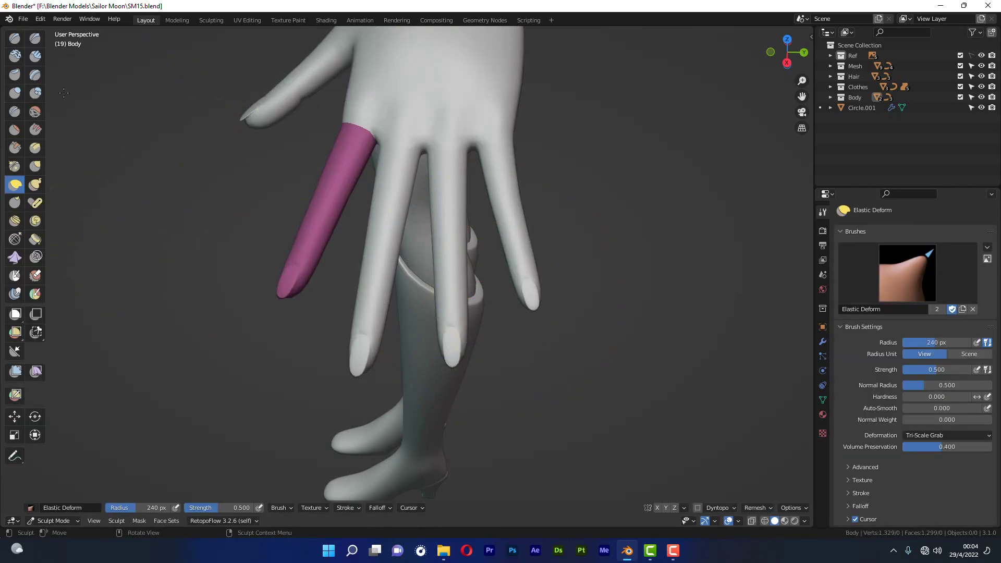
Step: Create a new teal face set from the selected middle finger faces
click(166, 520)
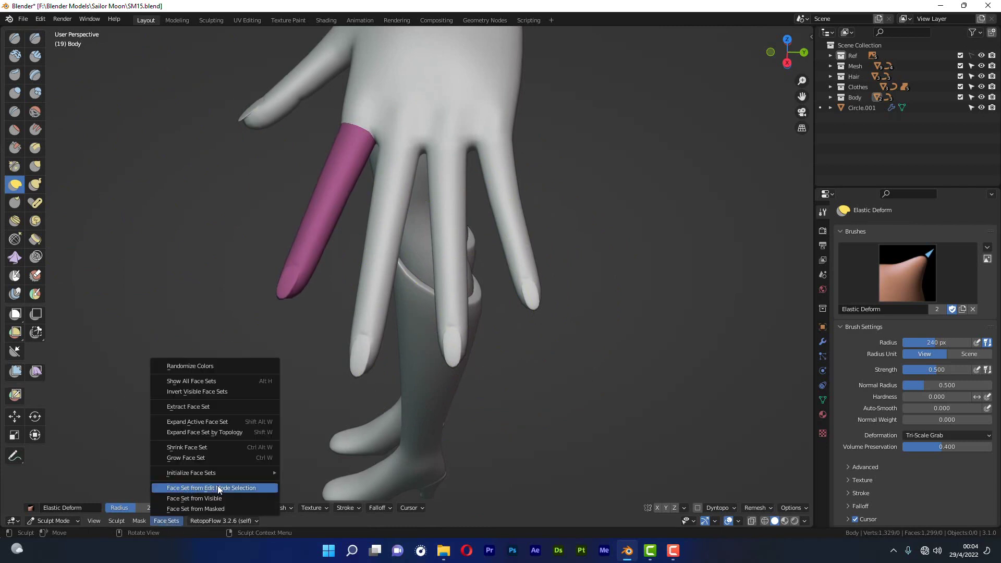
click(218, 486)
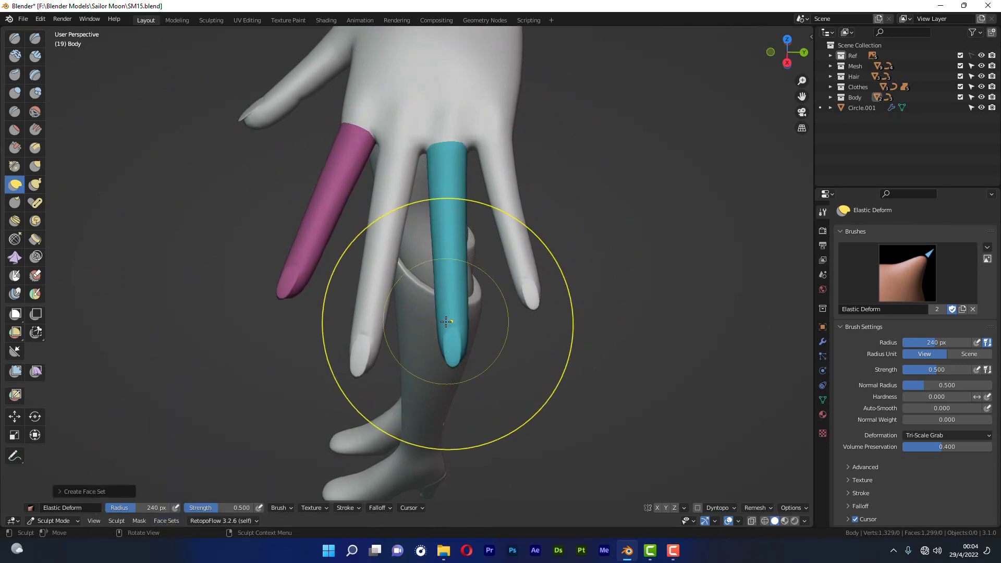
mouse_move(446, 321)
middle_down()
mouse_move(454, 316)
mouse_move(431, 313)
mouse_move(438, 335)
middle_up()
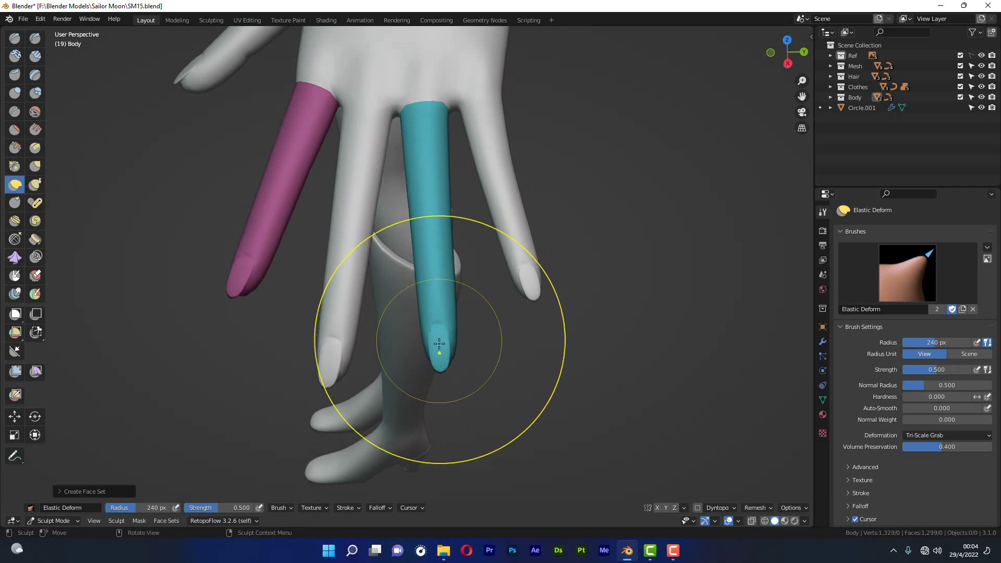
mouse_move(441, 368)
middle_down()
mouse_move(451, 212)
mouse_move(361, 271)
mouse_move(398, 268)
middle_up()
Step: Enlarge the Elastic Deform radius to 357 px and reshape the teal fingertip
drag(423, 403, 418, 379)
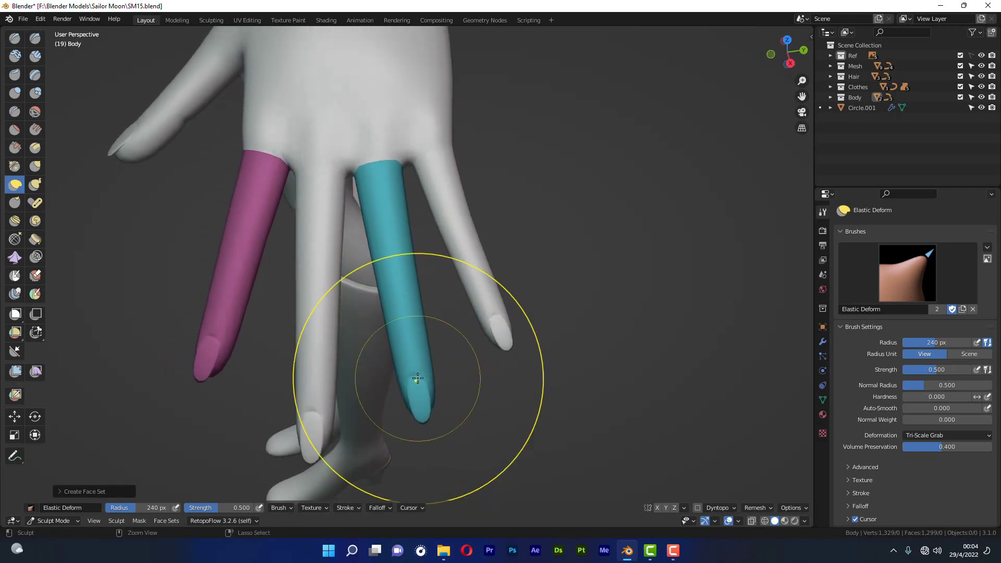
key(ctrl+z)
key(f)
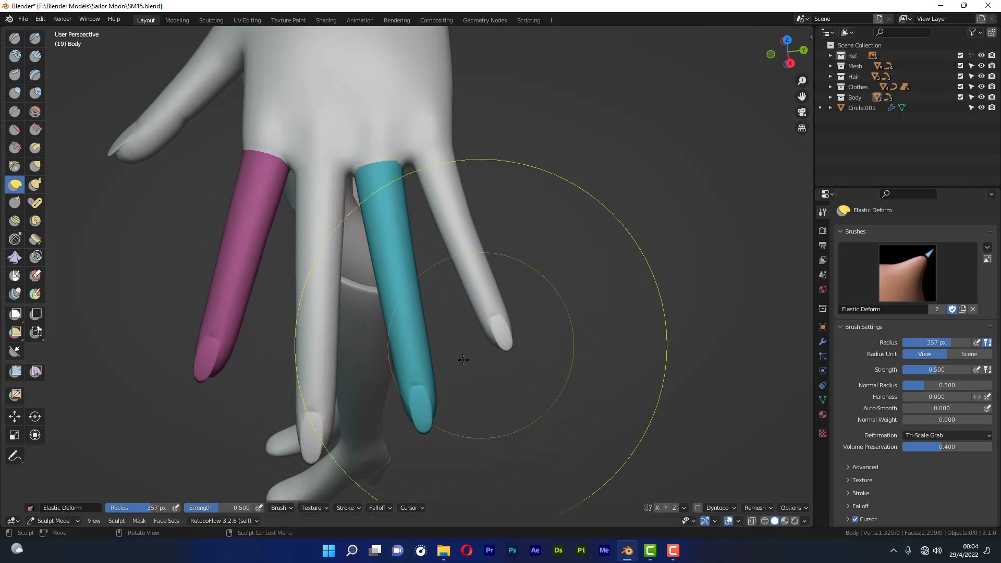
click(420, 413)
drag(420, 413, 420, 399)
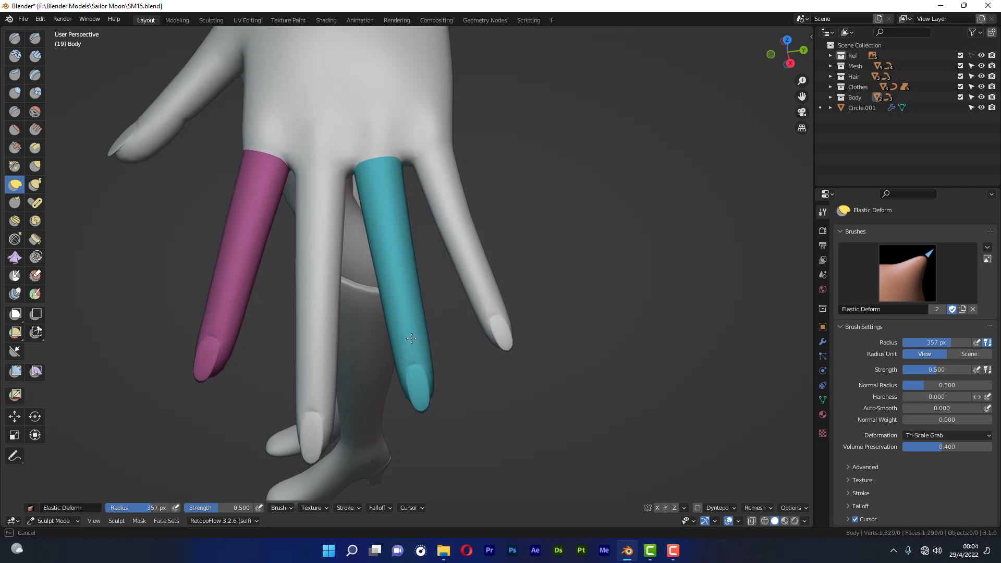
drag(408, 328, 413, 357)
mouse_move(413, 357)
middle_down()
mouse_move(517, 244)
mouse_move(442, 230)
mouse_move(348, 310)
middle_up()
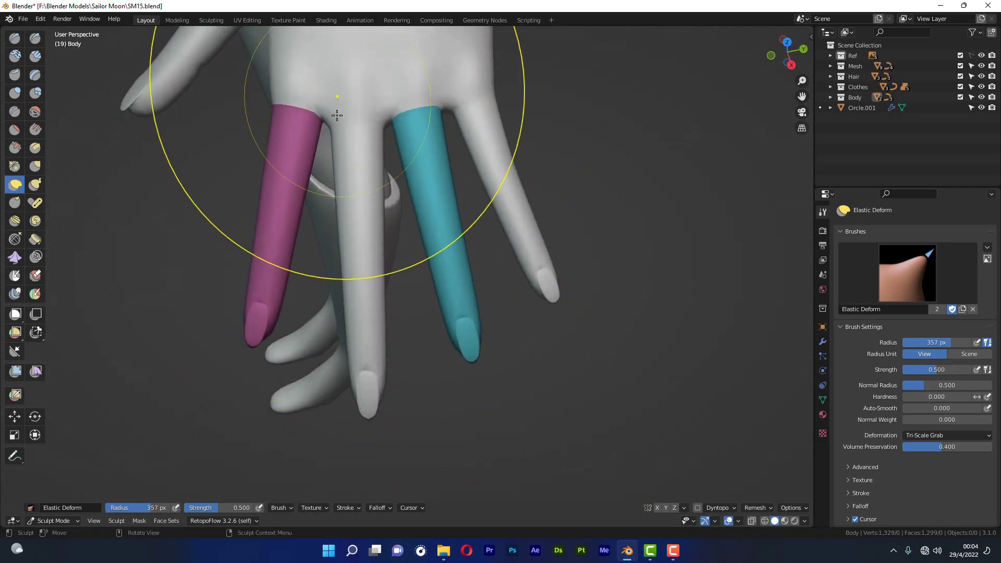
Step: Select the next uncoloured finger in Edit Mode and make it a yellow face set
key(Tab)
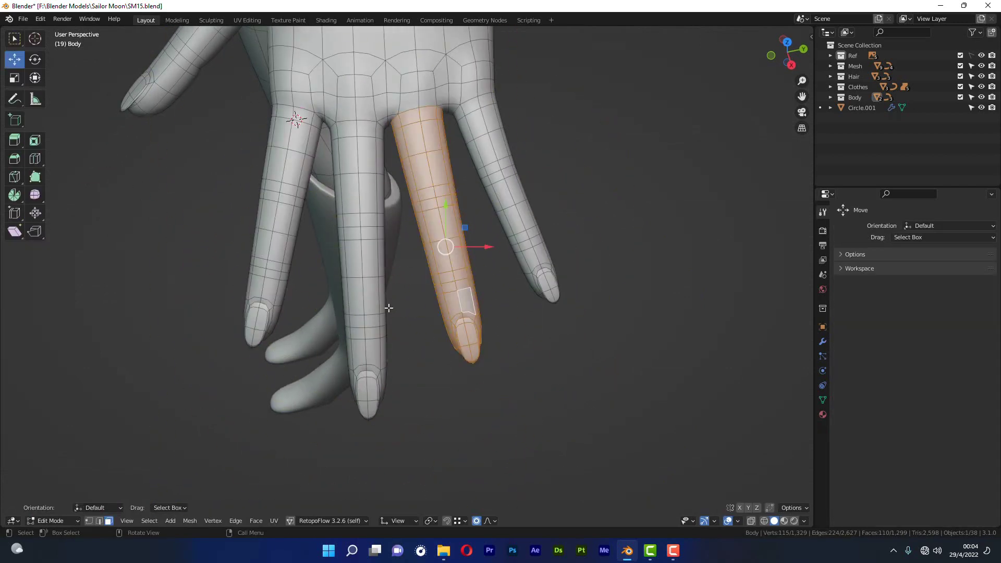
click(398, 360)
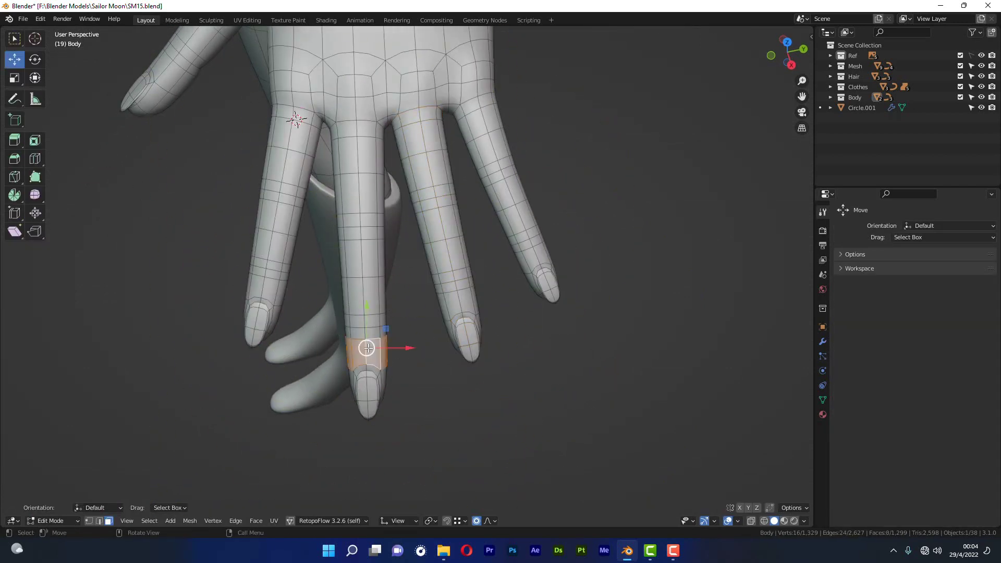
key(ctrl+KP_Add)
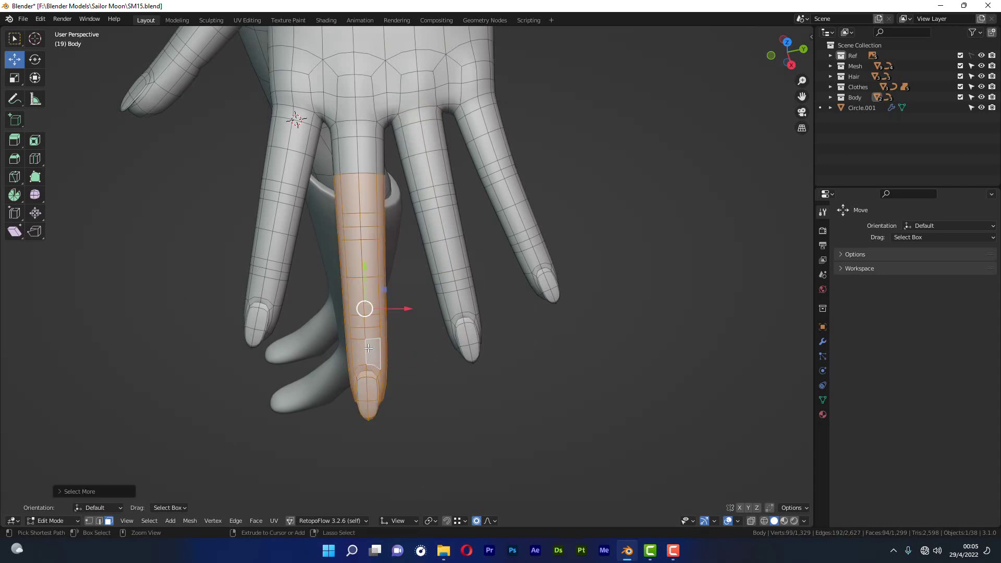
key(Tab)
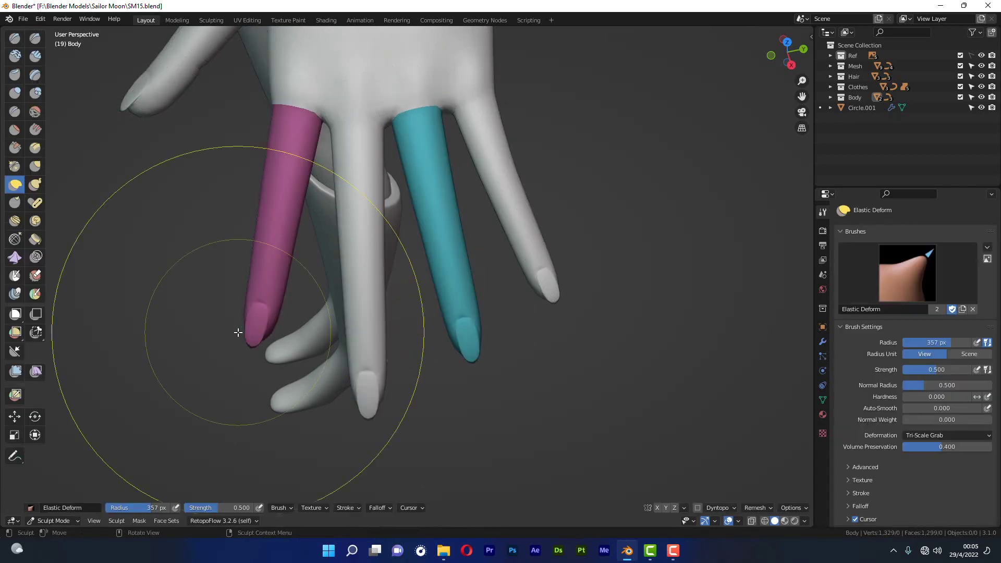
click(162, 518)
click(185, 488)
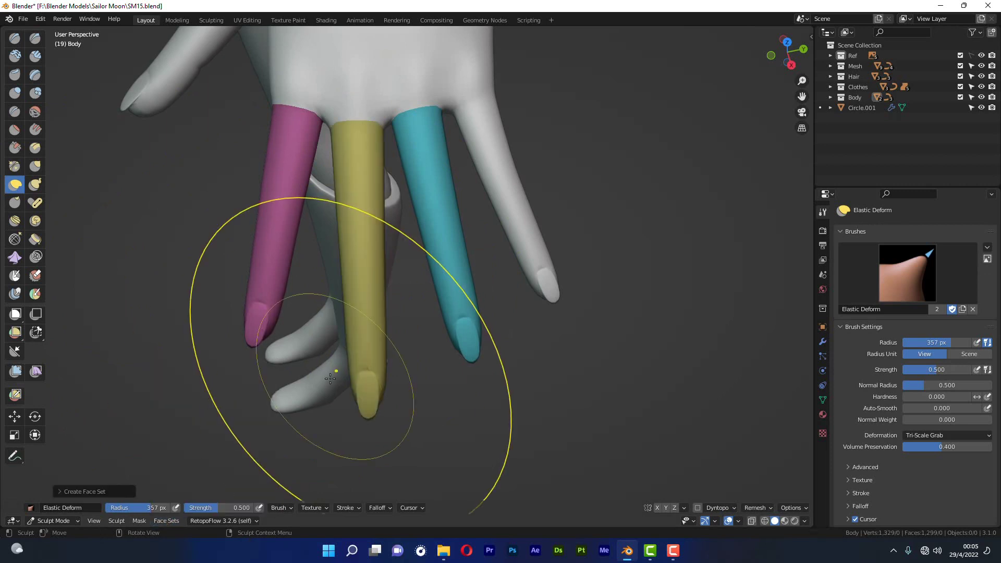
Step: Orbit around the hand from several angles, then switch the body into Edit Mode
middle_drag(401, 324, 357, 262)
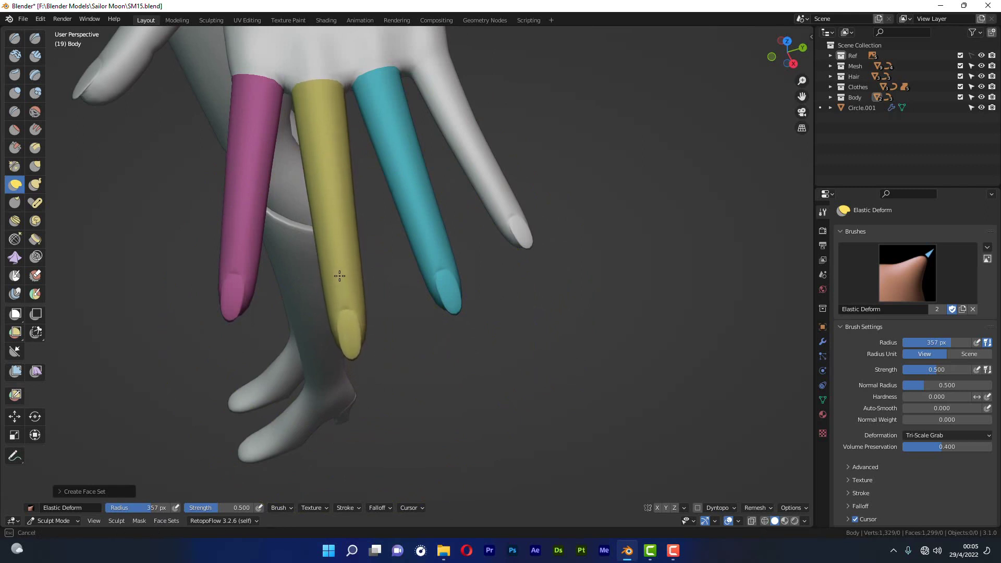
mouse_move(340, 276)
middle_down()
mouse_move(450, 247)
mouse_move(477, 326)
middle_up()
mouse_move(455, 279)
middle_down()
mouse_move(427, 297)
mouse_move(491, 236)
mouse_move(517, 329)
middle_up()
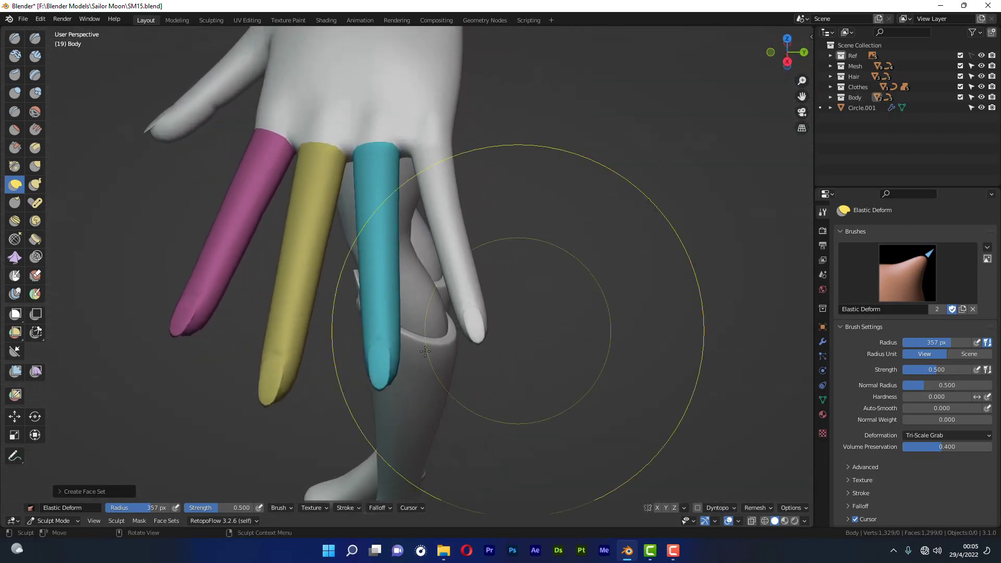
mouse_move(434, 335)
middle_down()
mouse_move(397, 322)
mouse_move(414, 357)
mouse_move(462, 358)
mouse_move(625, 306)
middle_up()
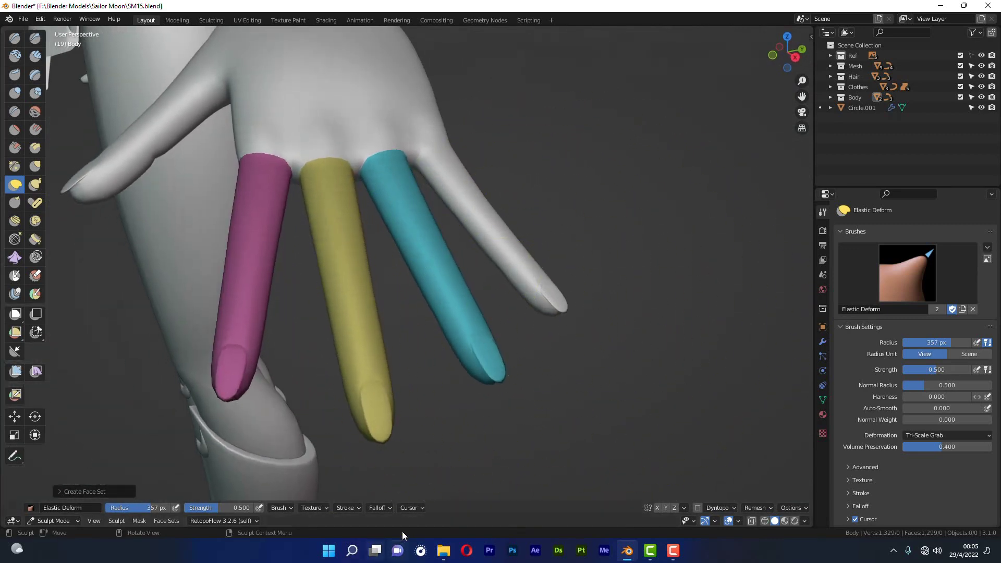
key(Tab)
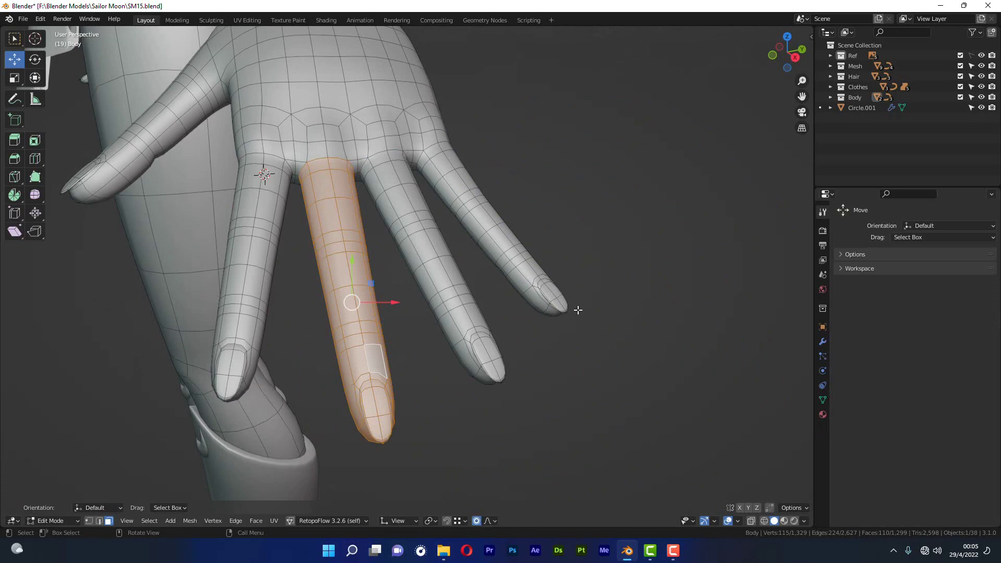
Step: Clear the previous finger selection in Edit Mode and go back to Sculpt Mode
mouse_move(577, 310)
middle_down()
mouse_move(617, 306)
mouse_move(457, 345)
middle_up()
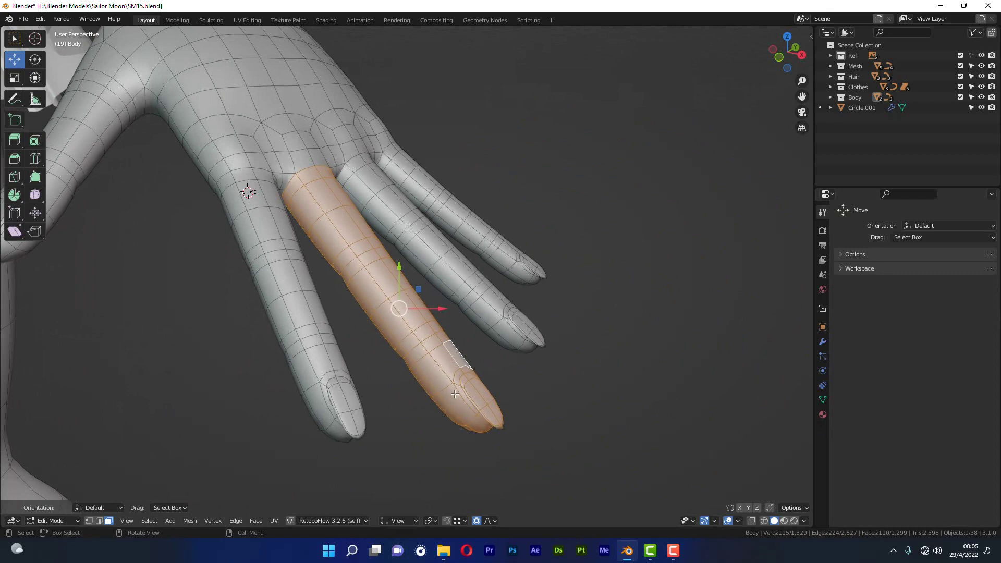
middle_drag(515, 370, 485, 393)
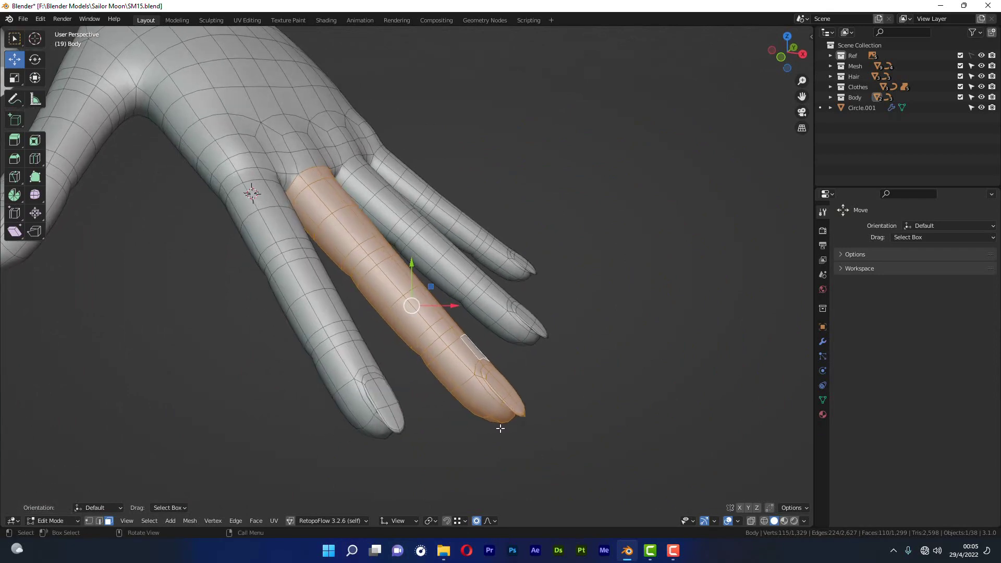
click(494, 521)
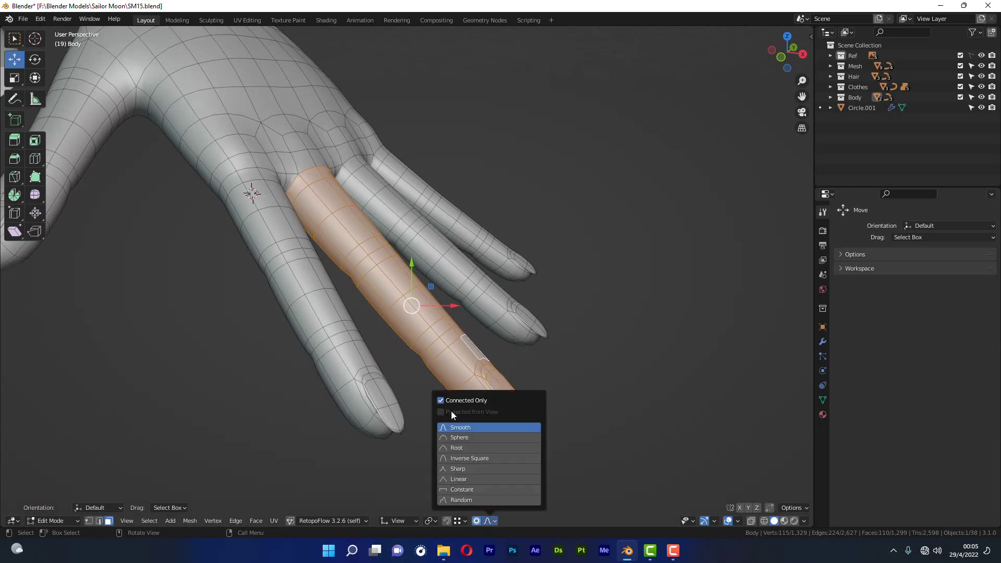
key(alt+a)
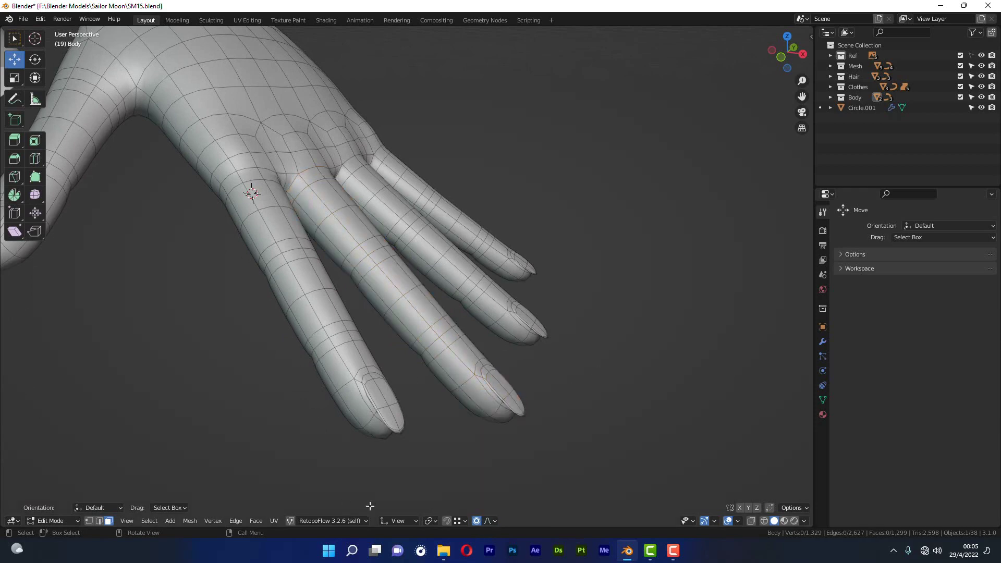
key(ctrl+Tab)
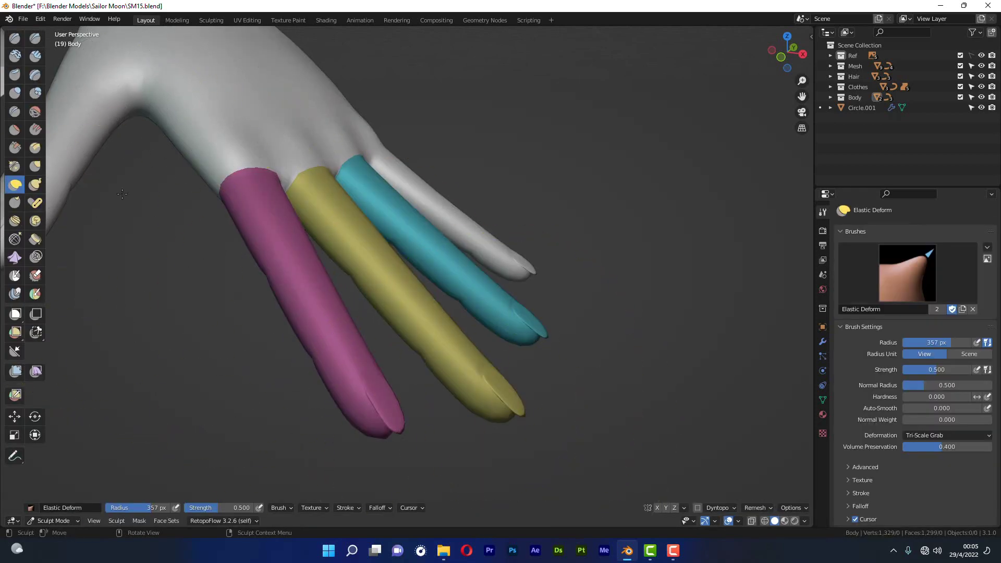
Step: Re-enter Edit Mode to check the fourth finger's selected faces, then return to sculpting
middle_drag(489, 260, 516, 292)
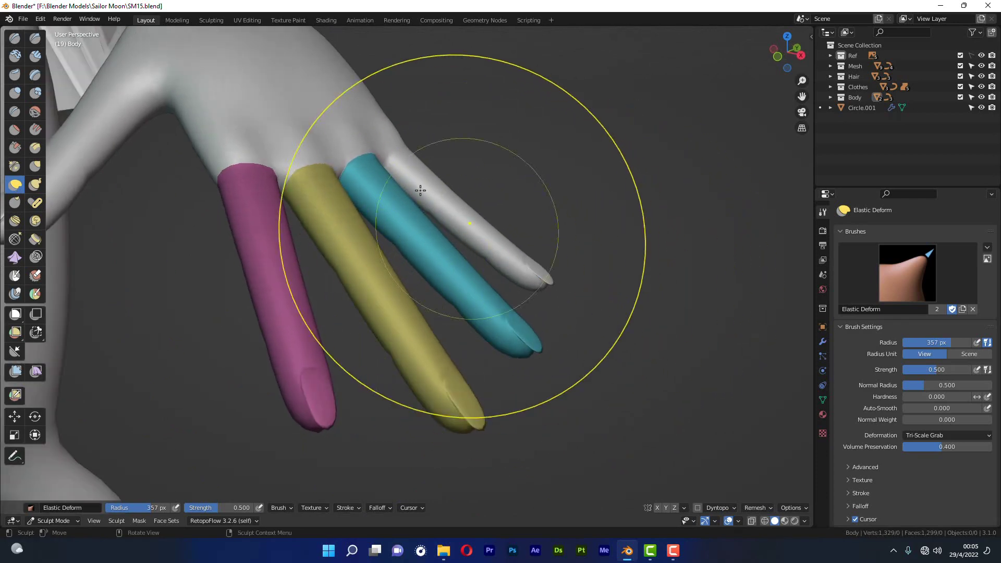
middle_drag(420, 191, 538, 341)
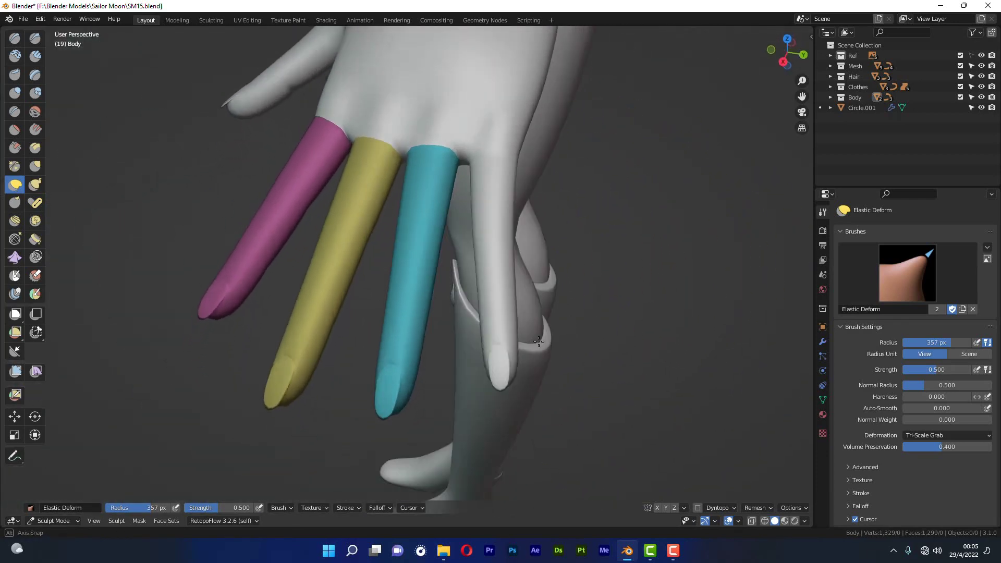
key(Tab)
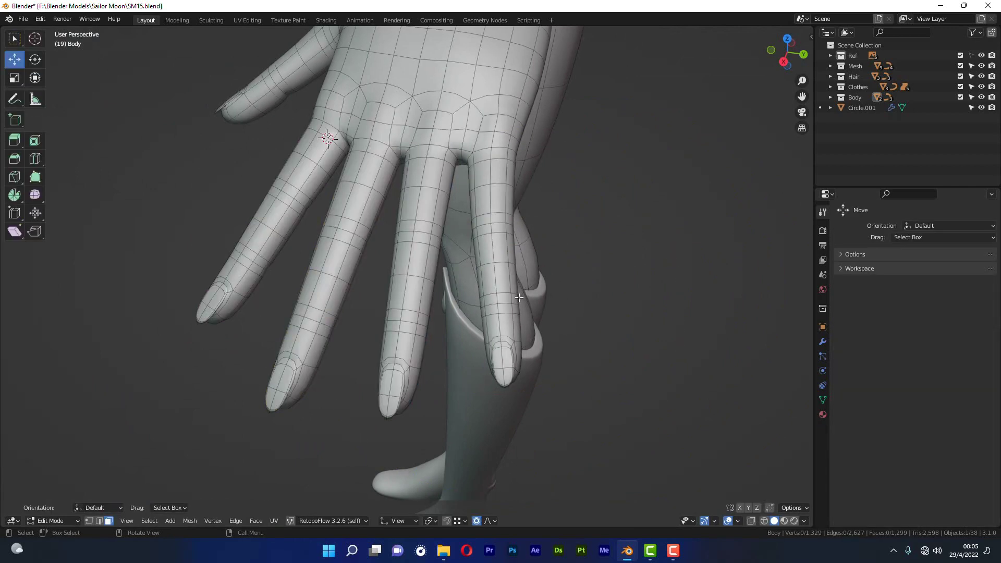
middle_drag(519, 297, 502, 324)
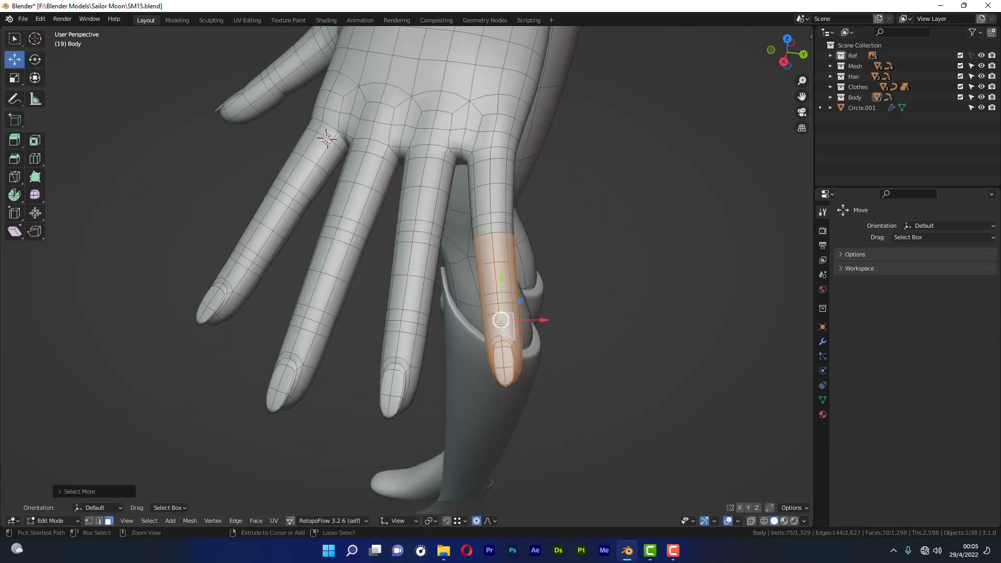
middle_drag(501, 324, 509, 300)
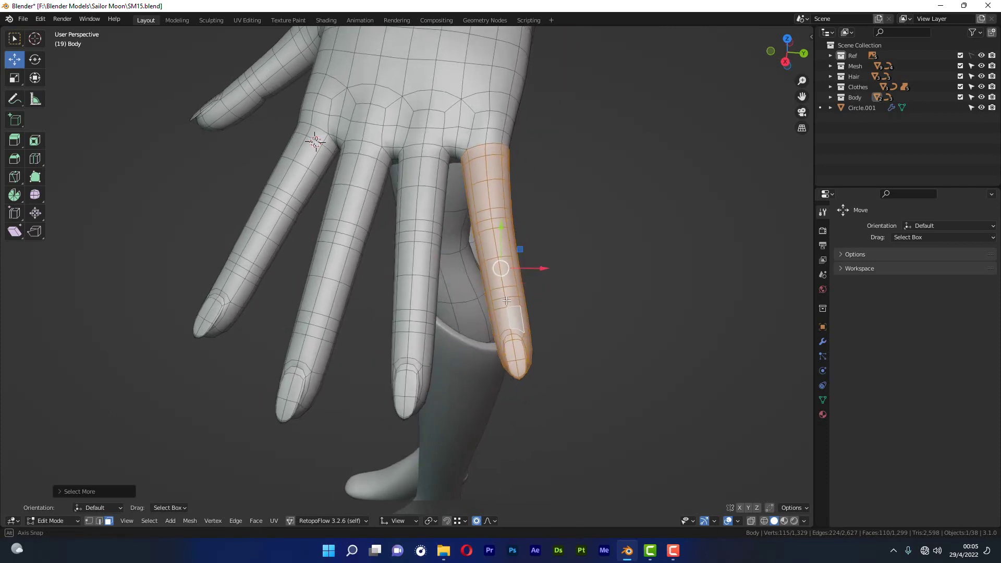
key(Tab)
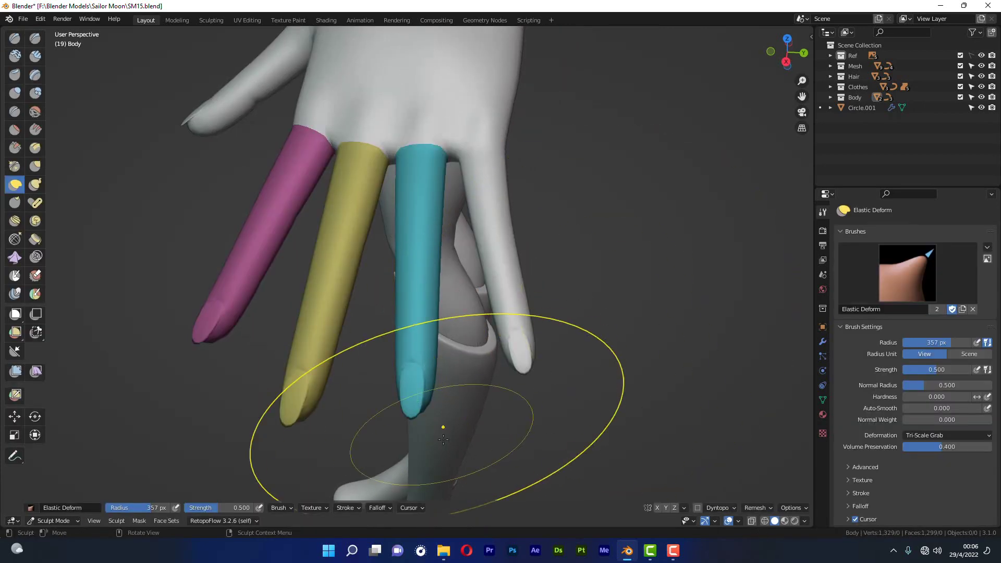
Step: Make the fourth finger a purple face set from its Edit Mode selection, then scroll the brush properties down to Options
click(167, 520)
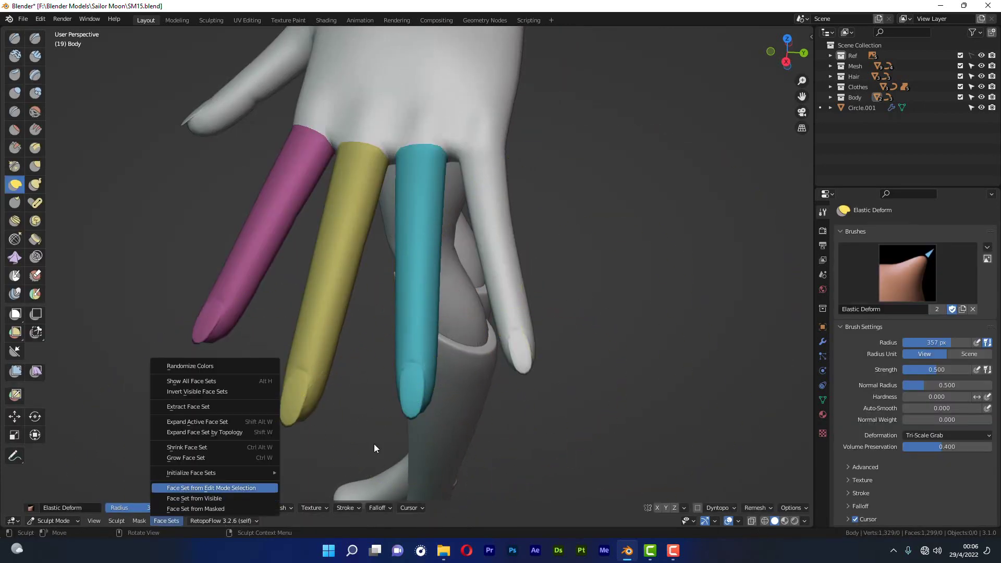
click(224, 484)
middle_drag(505, 311, 493, 370)
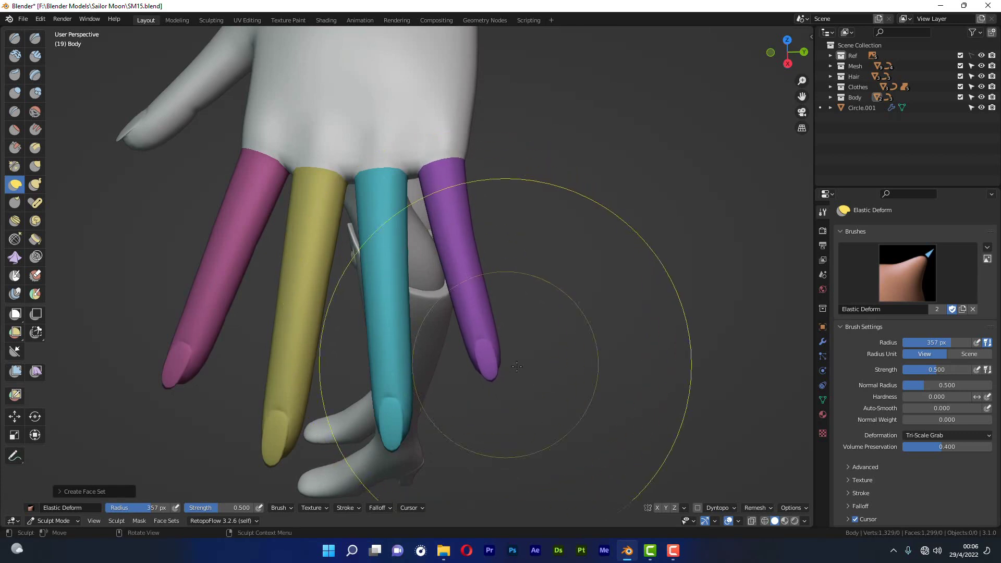
middle_drag(473, 311, 525, 353)
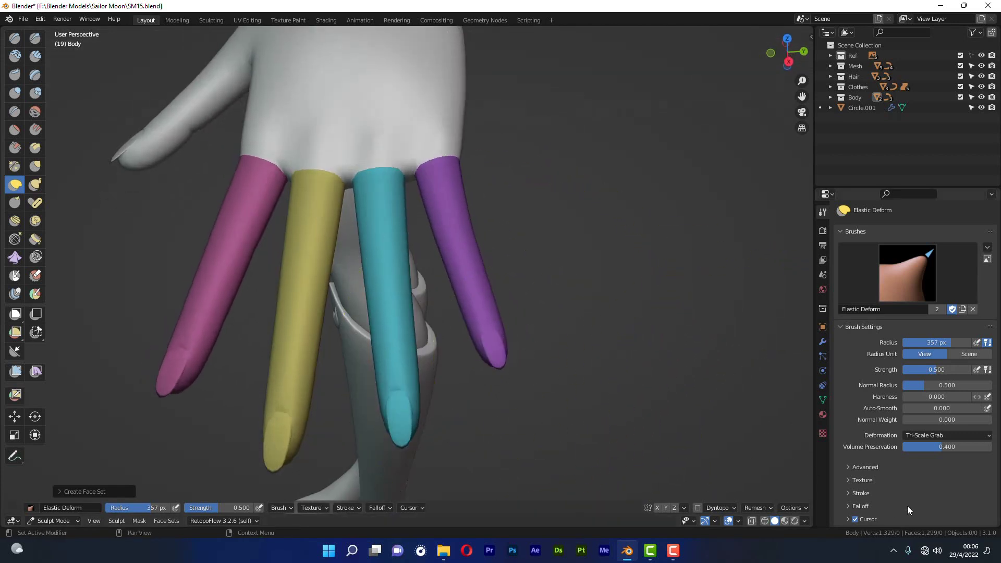
scroll(907, 506, down, 5)
scroll(908, 480, down, 4)
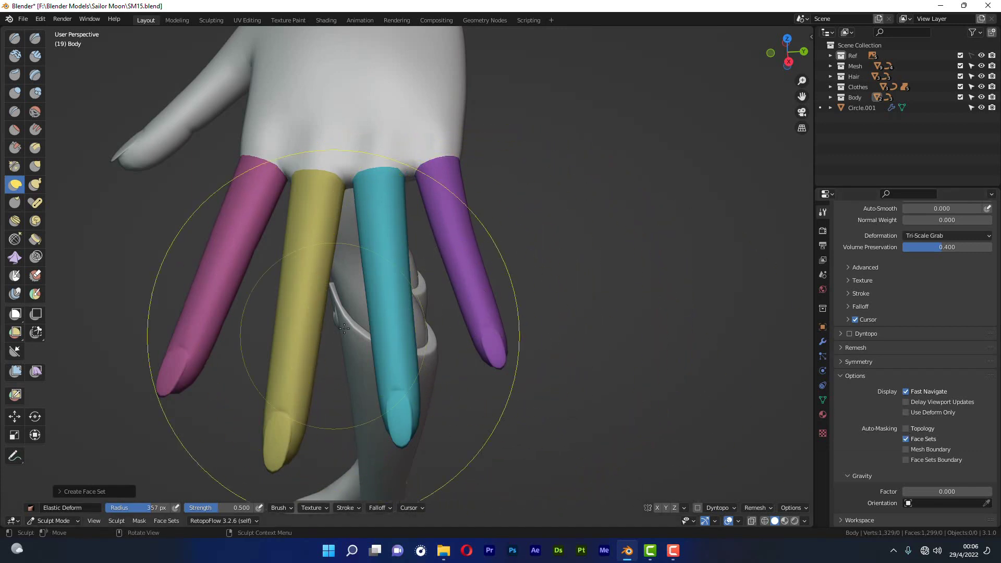
mouse_move(474, 308)
mouse_down()
mouse_move(523, 321)
mouse_move(498, 319)
mouse_up()
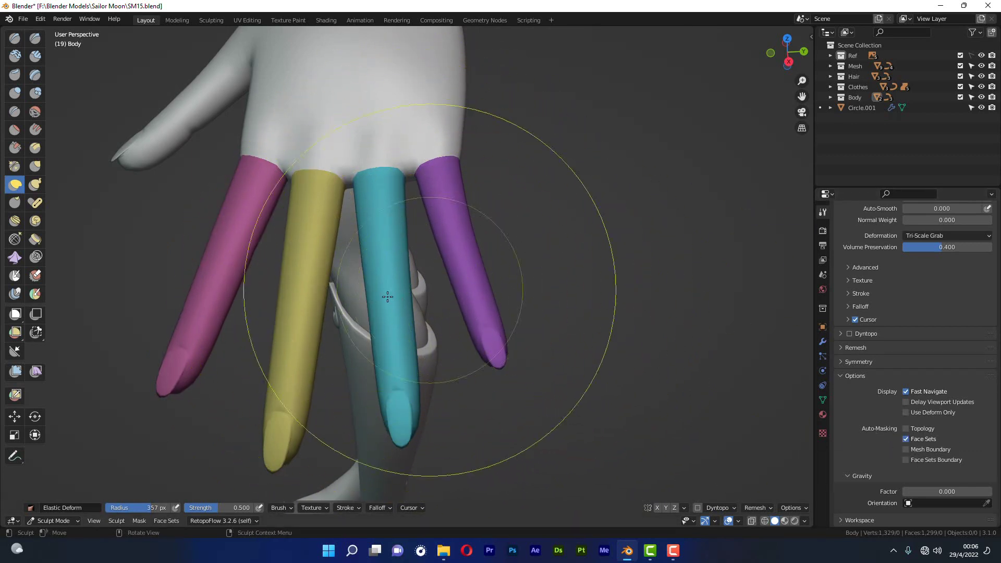
mouse_move(465, 307)
middle_down()
mouse_move(507, 258)
mouse_move(515, 265)
middle_up()
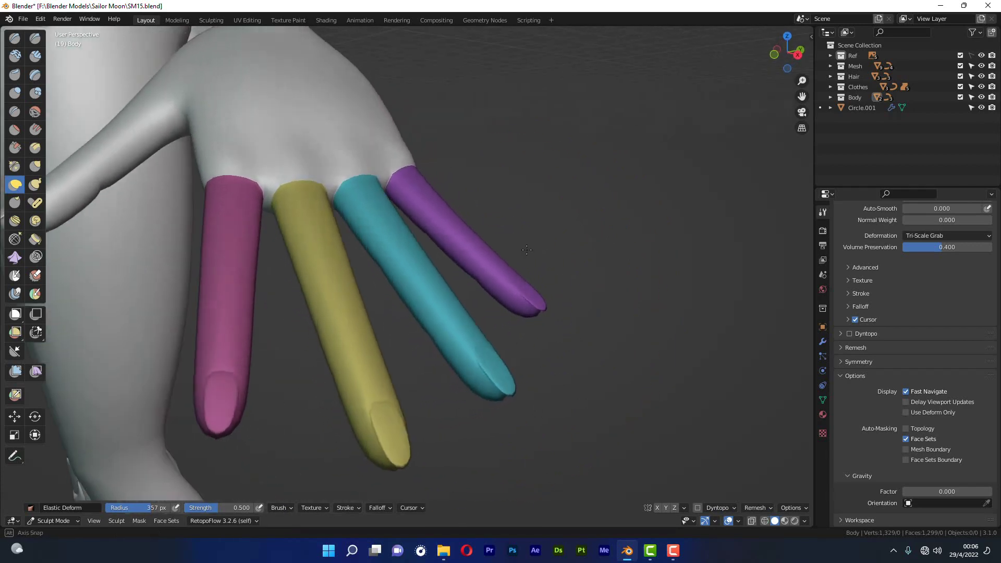
middle_drag(564, 295, 957, 445)
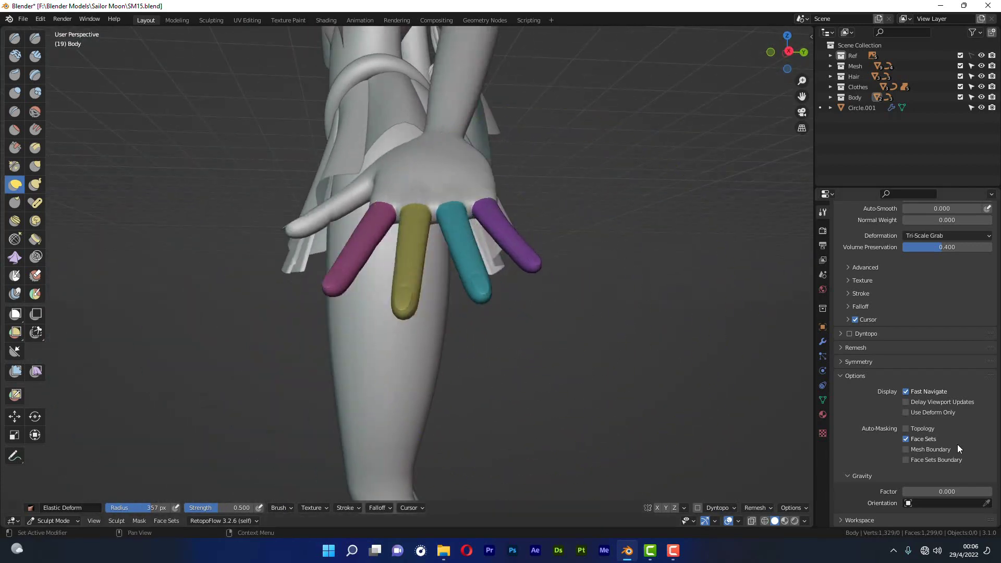
middle_drag(715, 303, 574, 234)
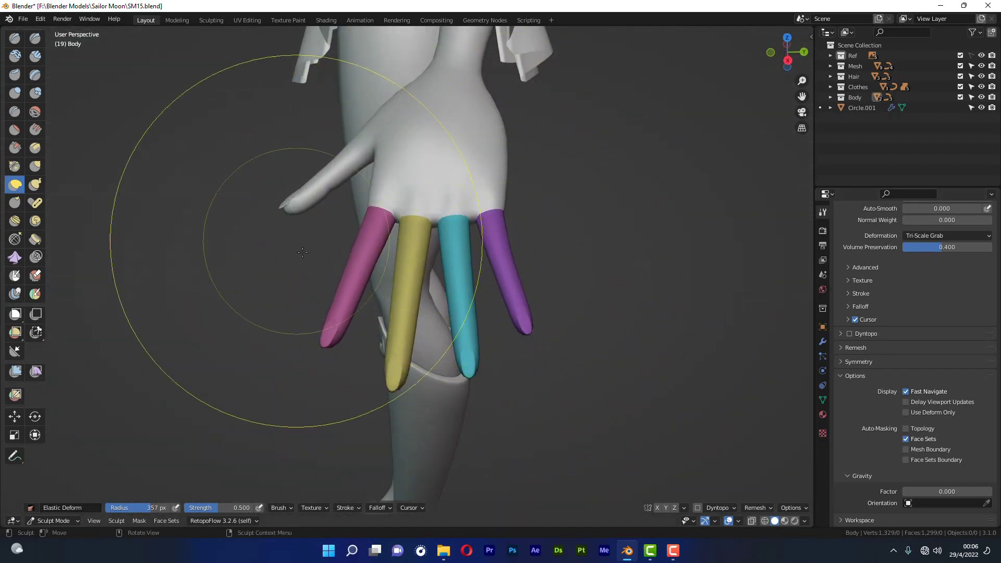
middle_drag(290, 250, 316, 281)
mouse_move(529, 330)
middle_down()
mouse_move(524, 319)
mouse_move(402, 288)
mouse_move(324, 252)
mouse_move(330, 290)
mouse_move(404, 297)
mouse_move(417, 326)
mouse_move(312, 255)
mouse_move(358, 255)
middle_up()
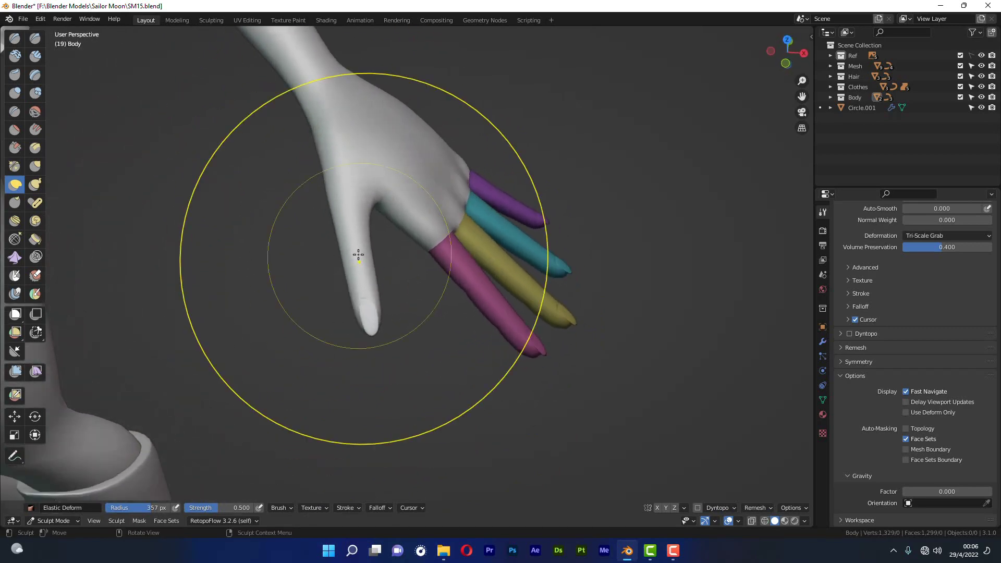
Step: In Edit Mode, replace the previous selection with the whole thumb, then return to Sculpt Mode
key(Tab)
scroll(366, 284, up, 4)
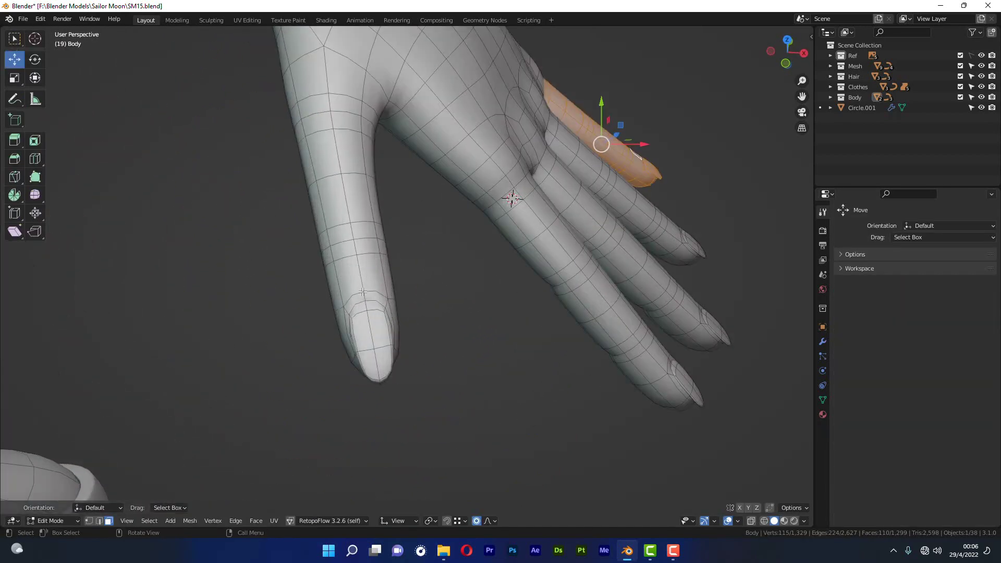
key(alt+a)
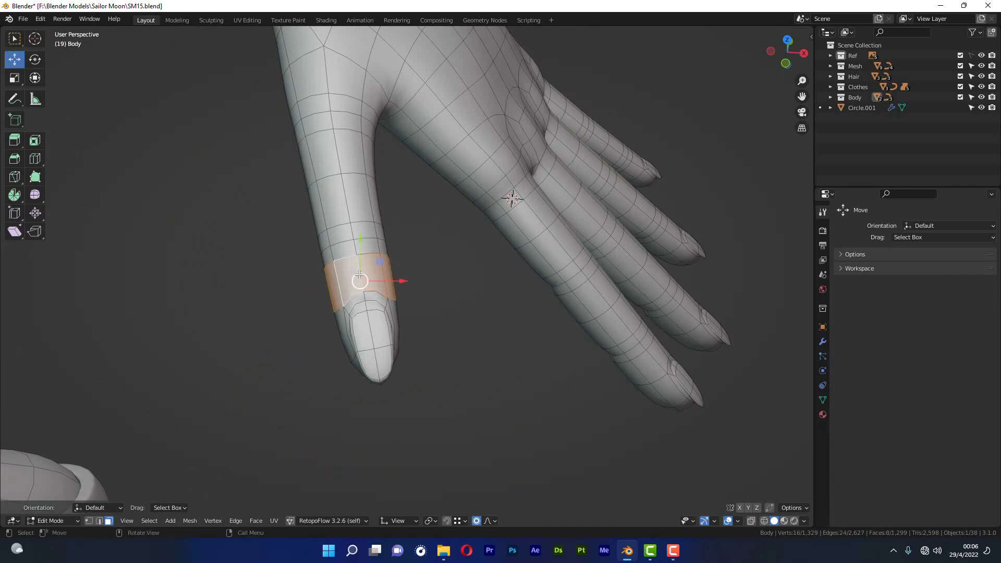
key(ctrl+KP_Add)
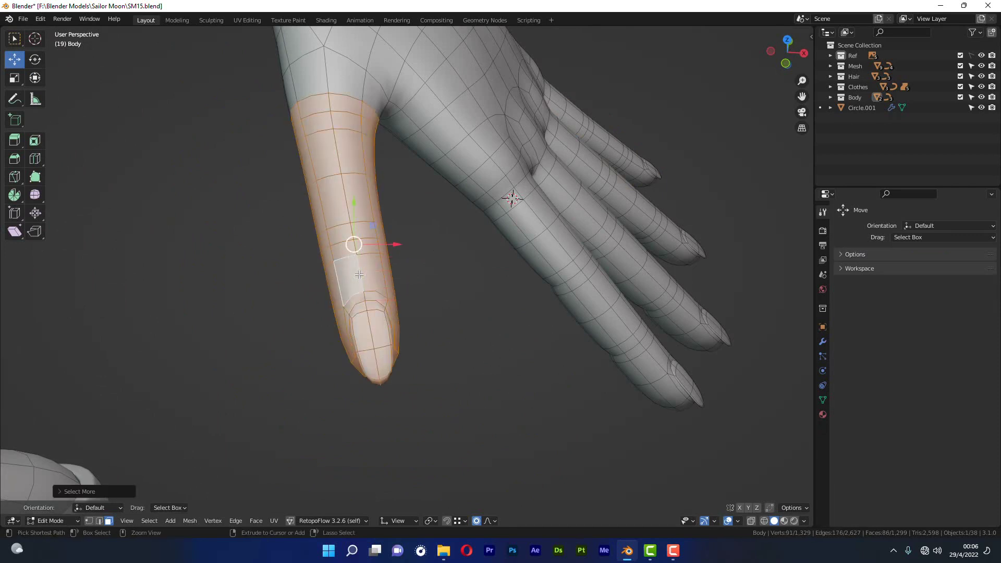
middle_drag(360, 274, 343, 271)
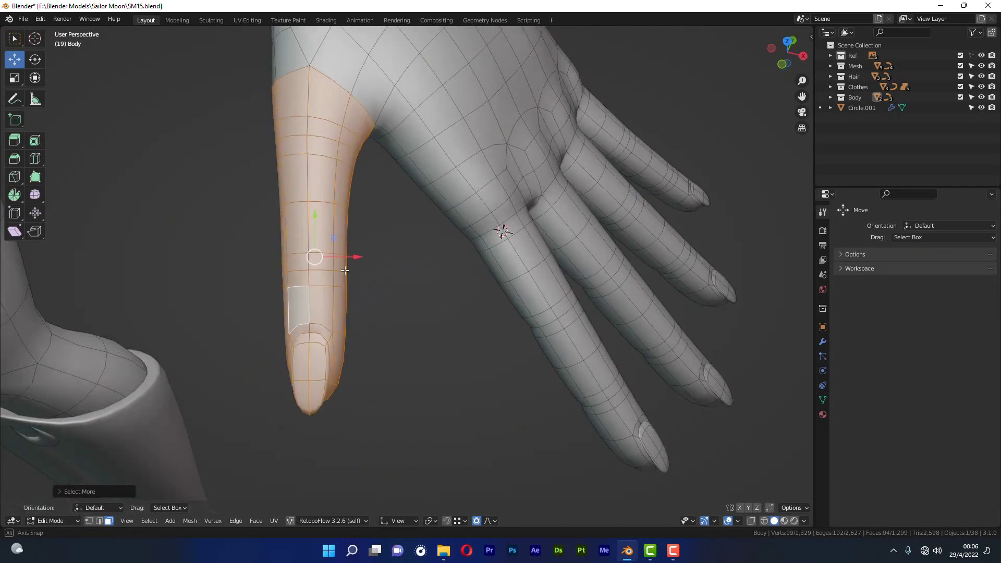
key(ctrl+Tab)
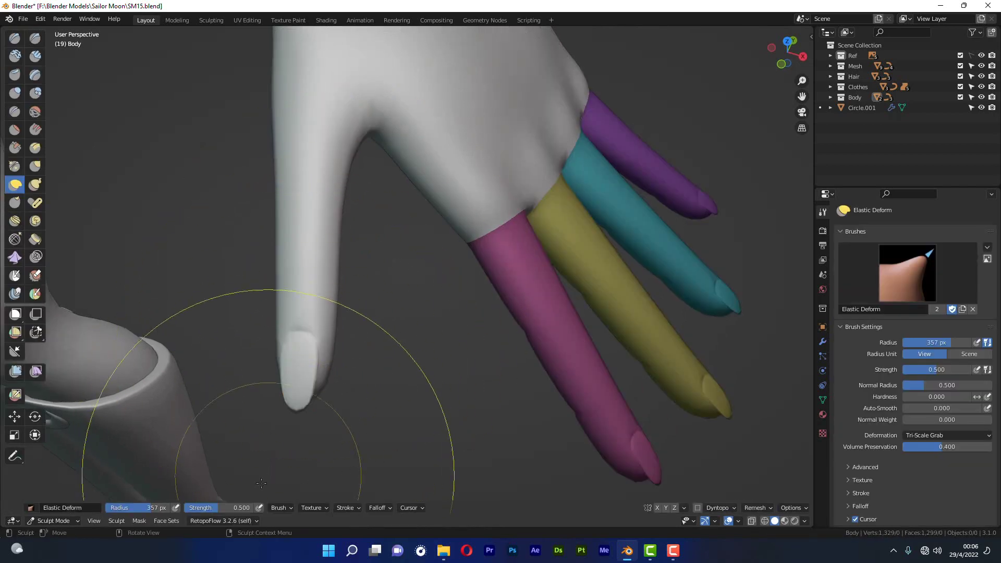
Step: Turn the selected thumb into a new green face set and view the character from the side
click(169, 524)
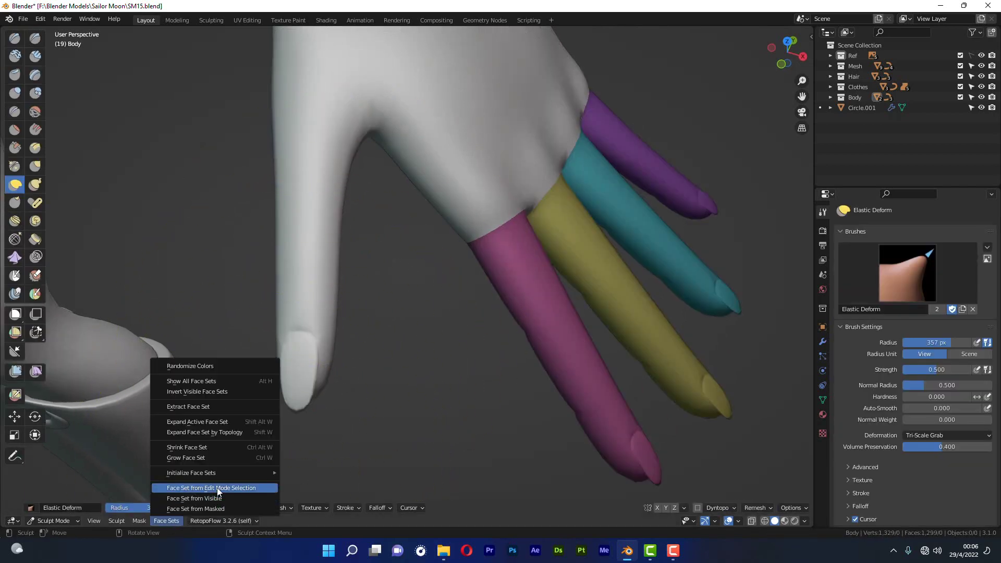
click(218, 488)
middle_drag(315, 288, 328, 288)
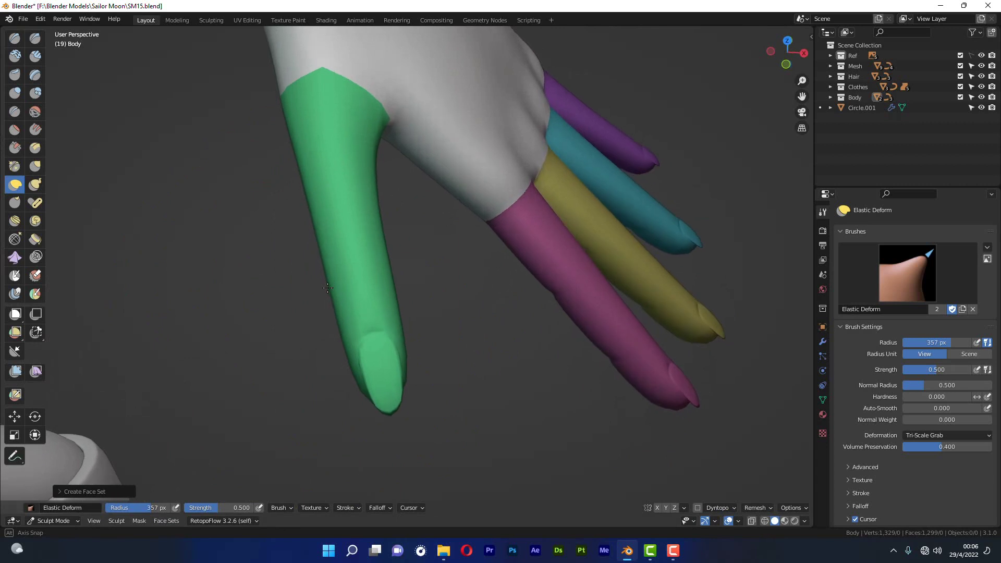
drag(385, 384, 385, 384)
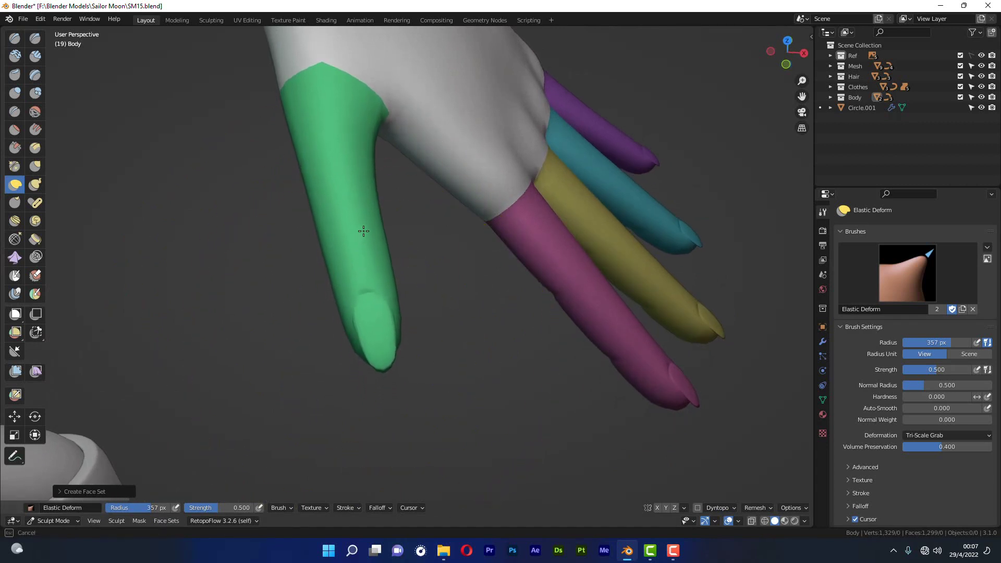
scroll(362, 226, down, 5)
mouse_move(363, 225)
middle_down()
mouse_move(545, 312)
mouse_move(440, 290)
mouse_move(460, 159)
mouse_move(475, 369)
mouse_move(356, 313)
mouse_move(449, 312)
mouse_move(358, 346)
mouse_move(413, 324)
mouse_move(468, 257)
mouse_move(487, 362)
mouse_move(447, 266)
mouse_move(449, 201)
mouse_move(442, 228)
mouse_move(328, 235)
mouse_move(353, 264)
mouse_move(386, 236)
mouse_move(263, 209)
mouse_move(391, 235)
mouse_move(439, 340)
mouse_move(476, 335)
middle_up()
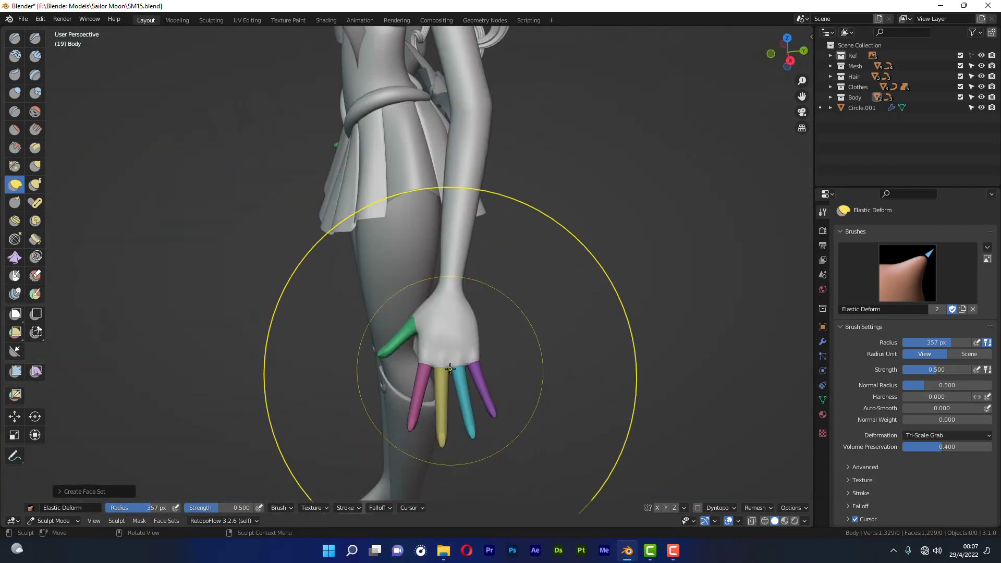
scroll(475, 334, down, 3)
alt+middle_drag(476, 334, 480, 193)
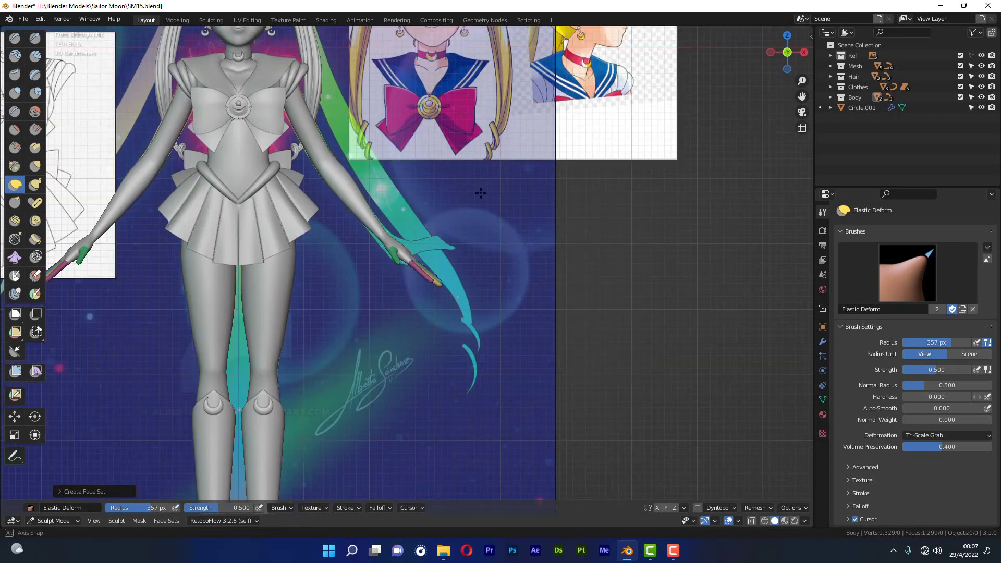
scroll(353, 263, down, 4)
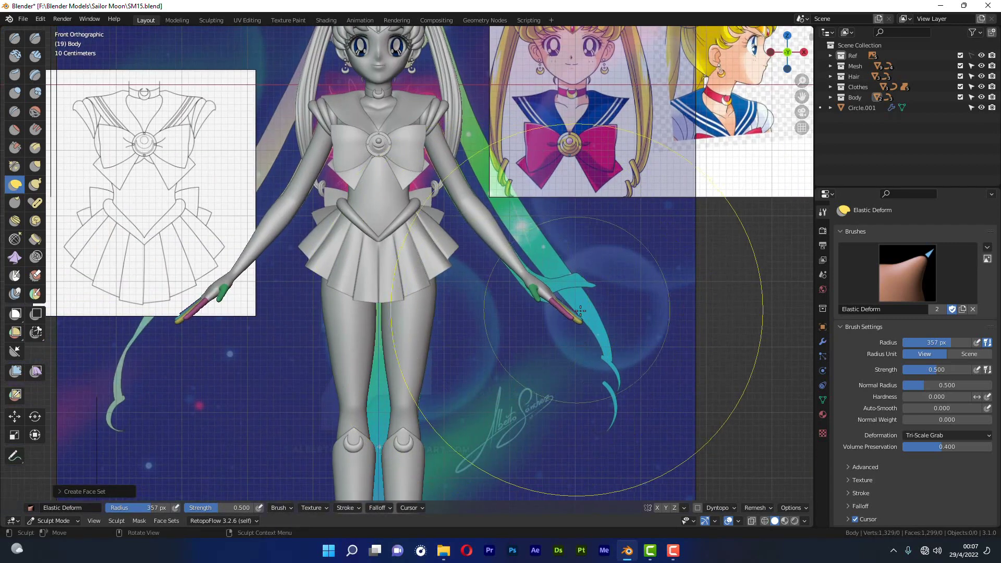
mouse_move(568, 313)
middle_down()
mouse_move(576, 310)
mouse_move(479, 319)
middle_up()
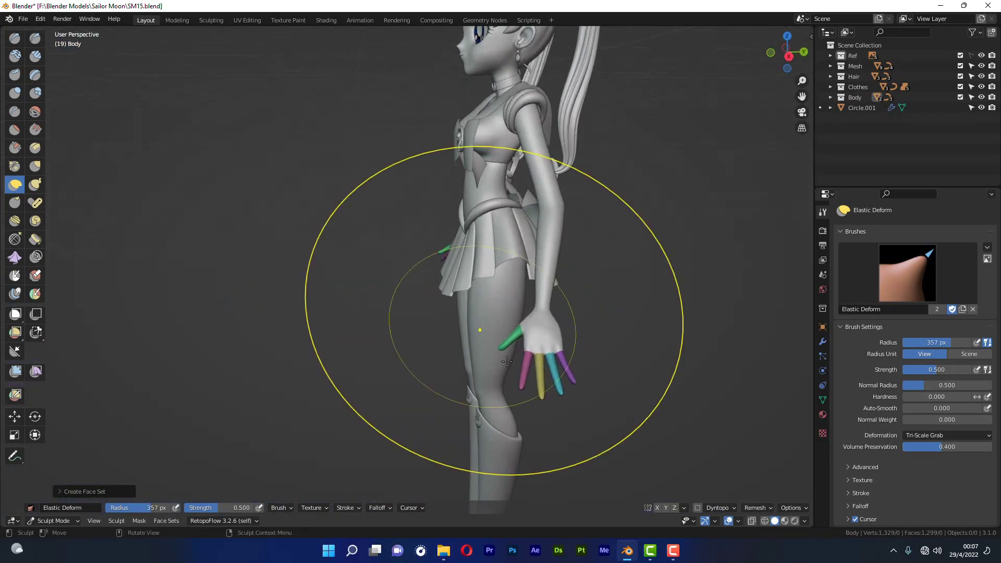
scroll(479, 319, up, 2)
scroll(479, 319, up, 3)
Step: Switch the Body to Edit Mode and orbit and zoom around the thumb and hand
key(Tab)
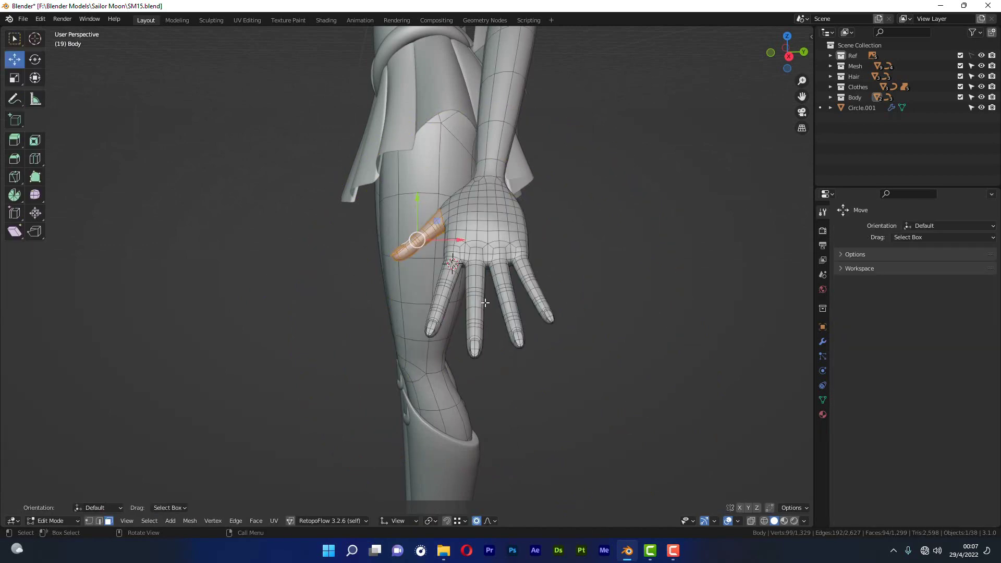
middle_drag(522, 289, 514, 304)
shift+middle_drag(548, 259, 516, 245)
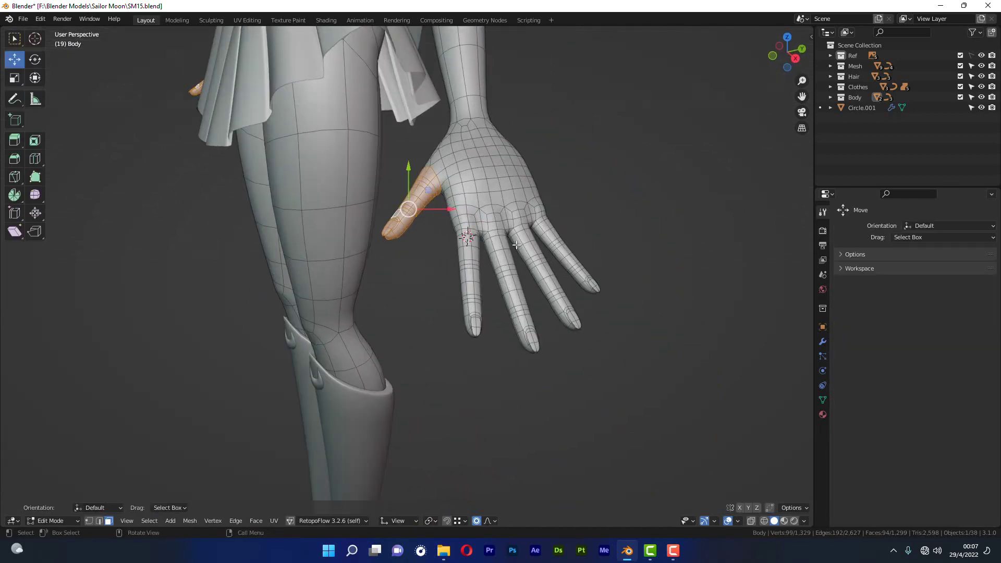
scroll(493, 231, up, 2)
scroll(493, 232, up, 2)
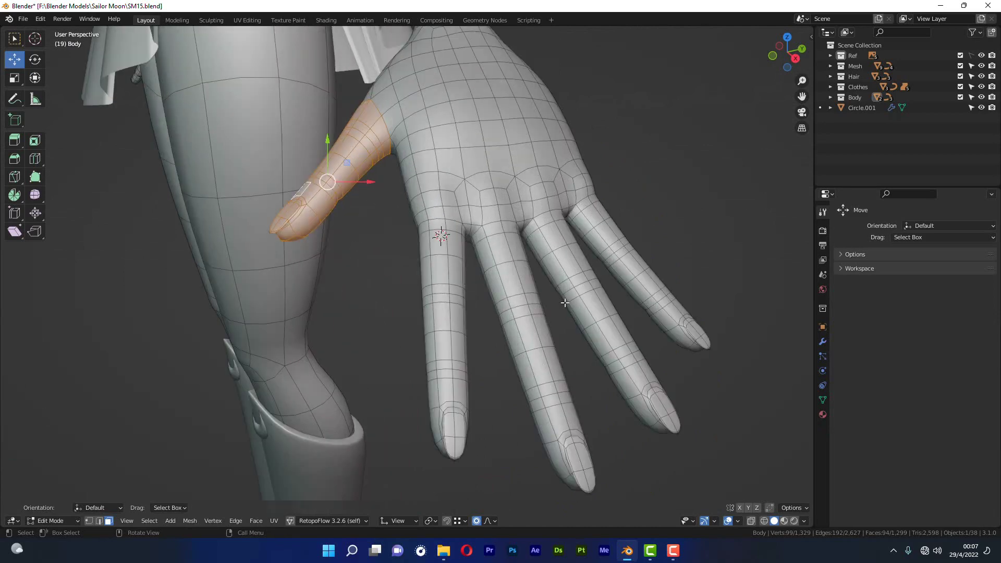
mouse_move(564, 302)
middle_down()
mouse_move(536, 290)
mouse_move(543, 279)
mouse_move(364, 286)
mouse_move(281, 250)
middle_up()
scroll(252, 226, up, 2)
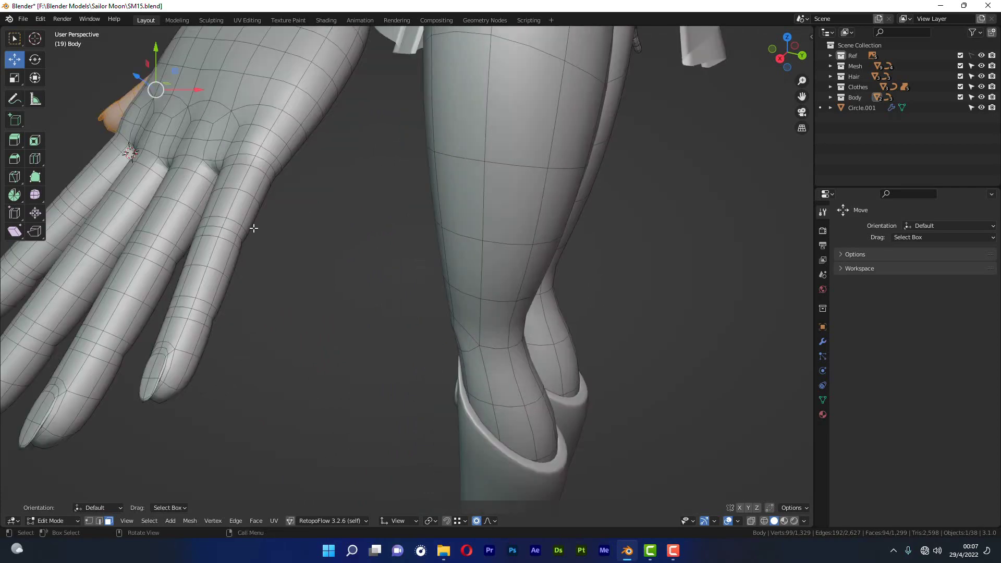
scroll(187, 244, up, 4)
scroll(187, 243, down, 3)
scroll(229, 239, down, 1)
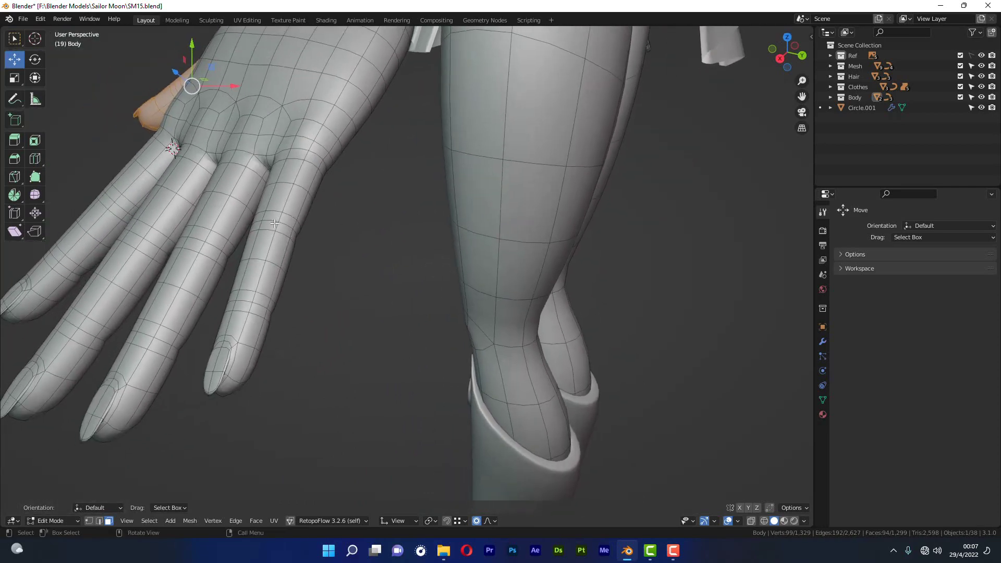
scroll(256, 299, down, 4)
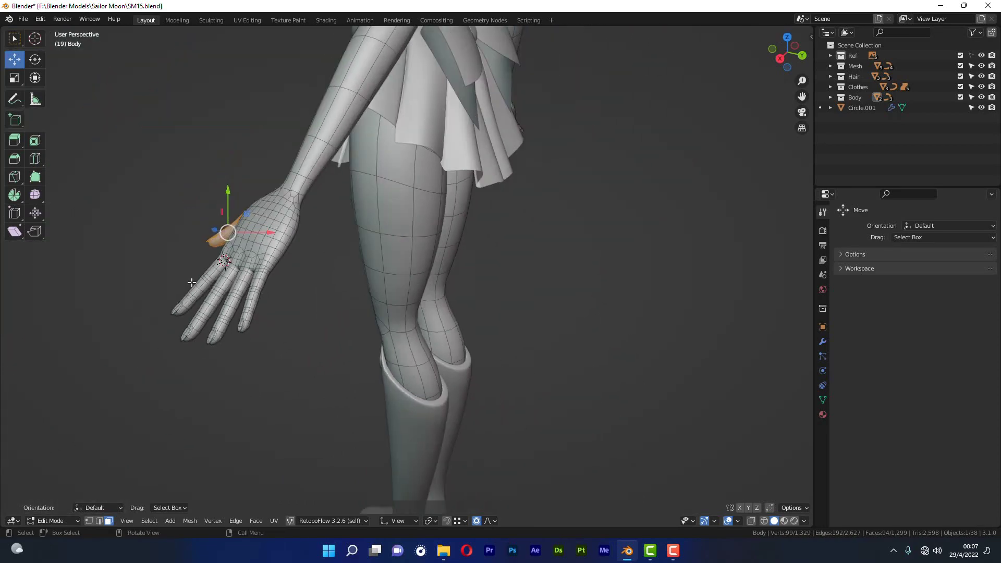
Step: Orbit and zoom to inspect the hand, legs and torso wireframe from the front
middle_drag(191, 282, 433, 278)
scroll(433, 277, up, 2)
scroll(409, 189, down, 5)
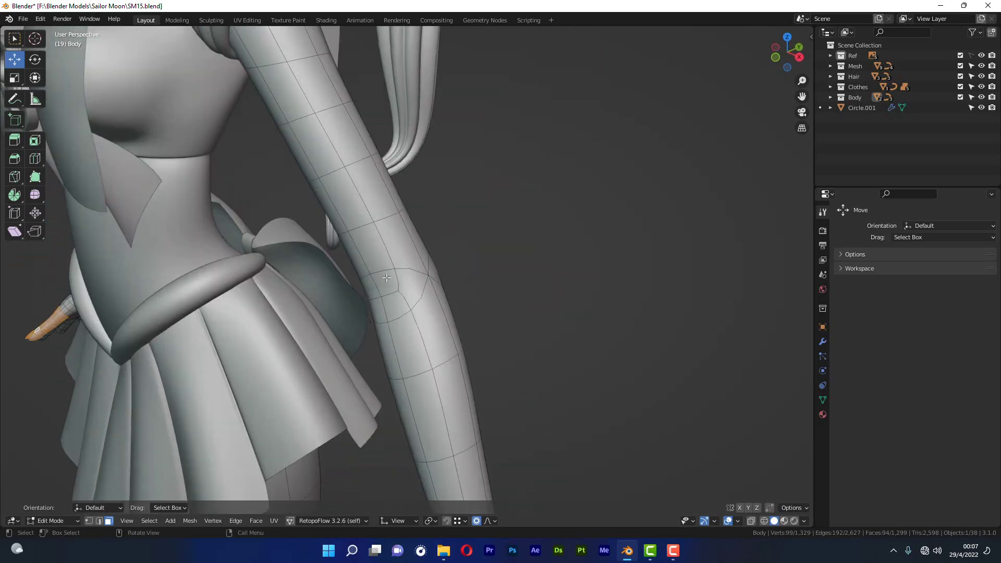
scroll(422, 229, down, 3)
mouse_move(415, 273)
middle_down()
mouse_move(417, 222)
mouse_move(446, 221)
middle_up()
scroll(422, 224, up, 2)
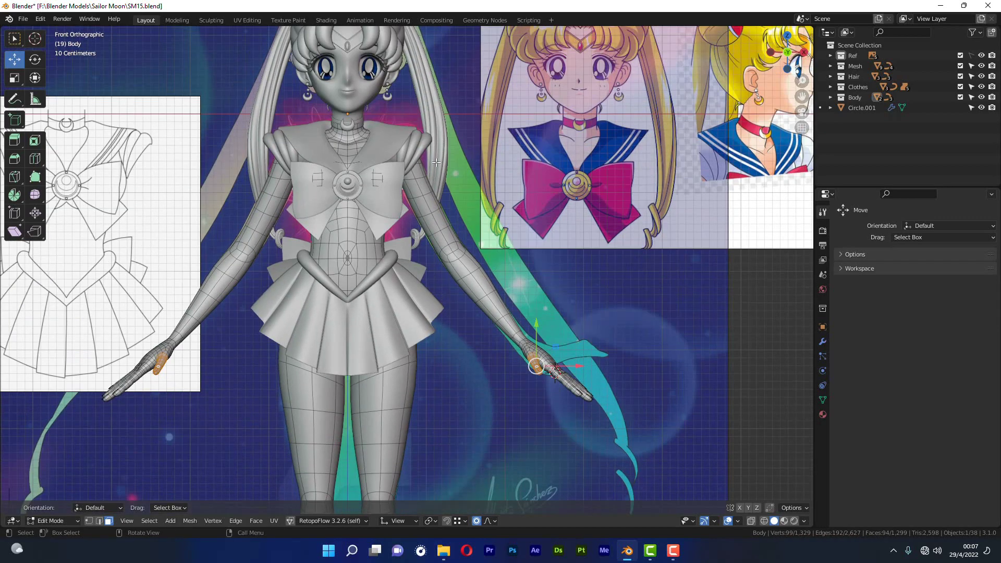
scroll(436, 150, up, 2)
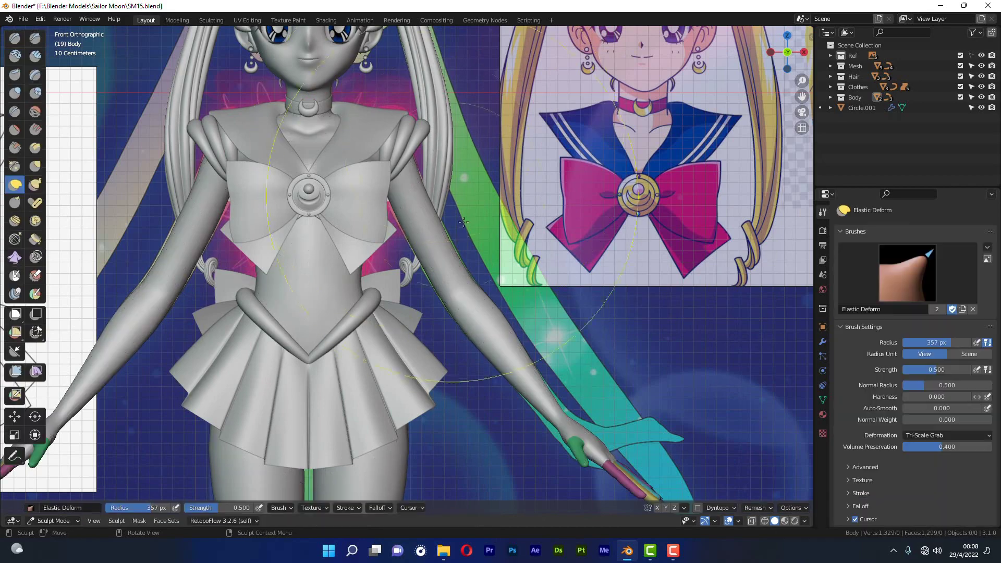
shift+scroll(444, 180, down, 1)
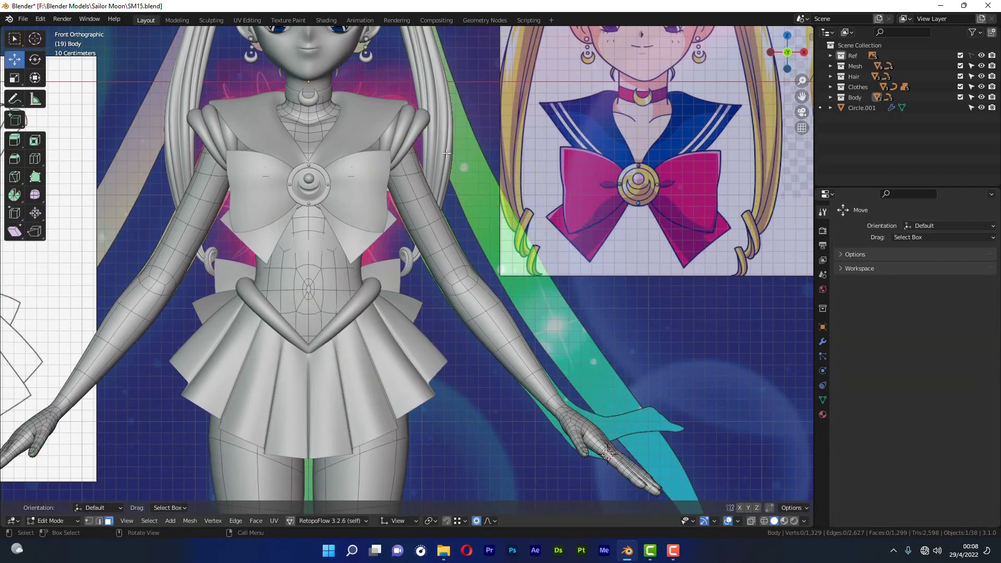
Step: Return the body to Object Mode, select the NurbsPath.003 hair curve and use front orthographic view
key(ctrl+Tab)
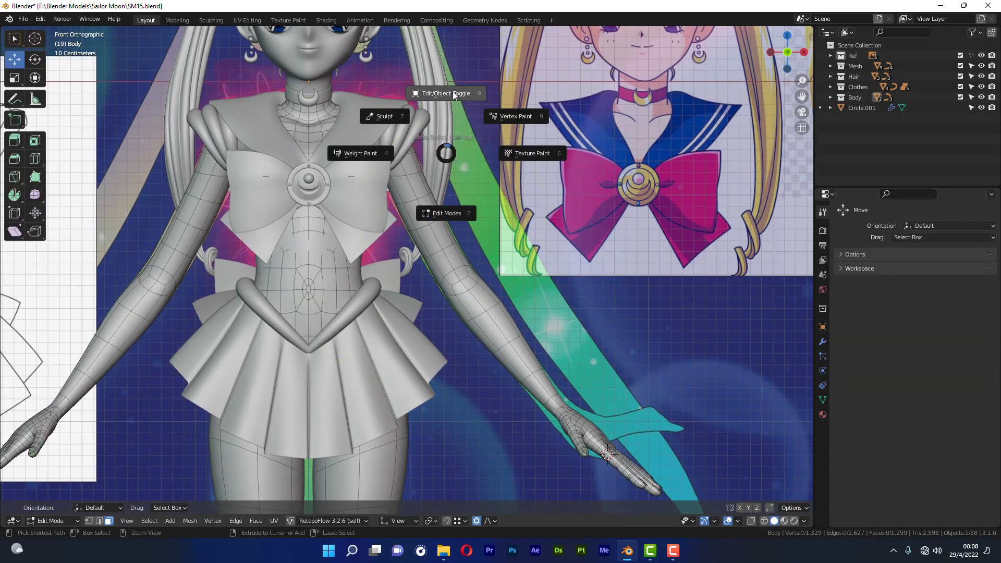
click(453, 91)
click(442, 167)
scroll(442, 168, down, 3)
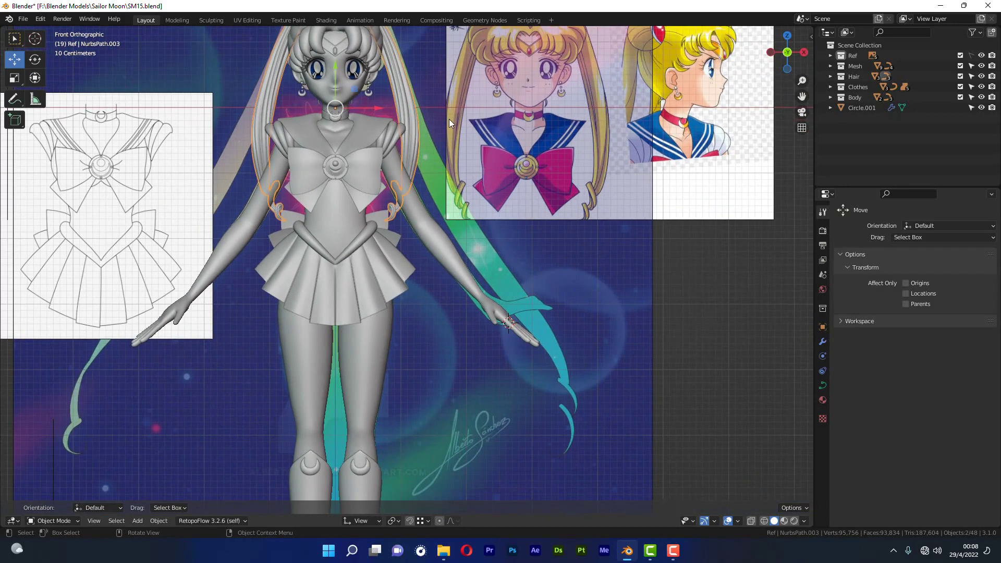
shift+scroll(449, 119, up, 5)
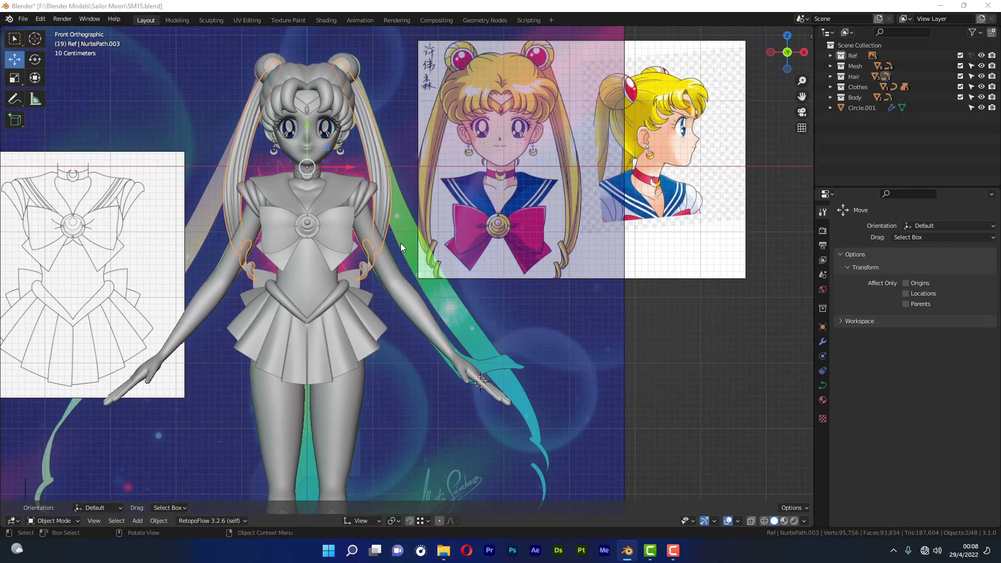
mouse_move(461, 273)
middle_down()
mouse_move(448, 179)
mouse_move(396, 249)
middle_up()
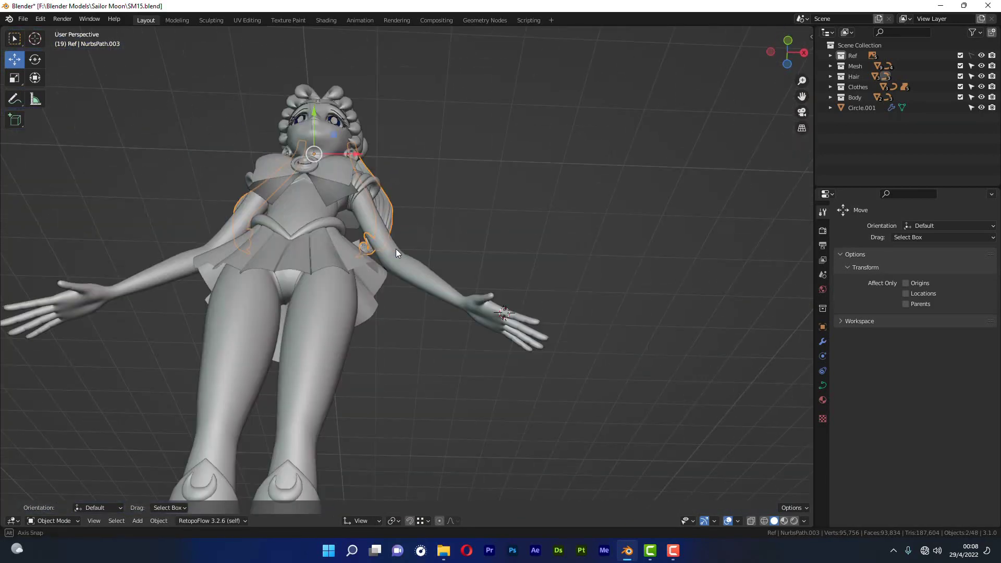
key(KP_1)
shift+scroll(433, 217, down, 5)
shift+scroll(434, 222, down, 2)
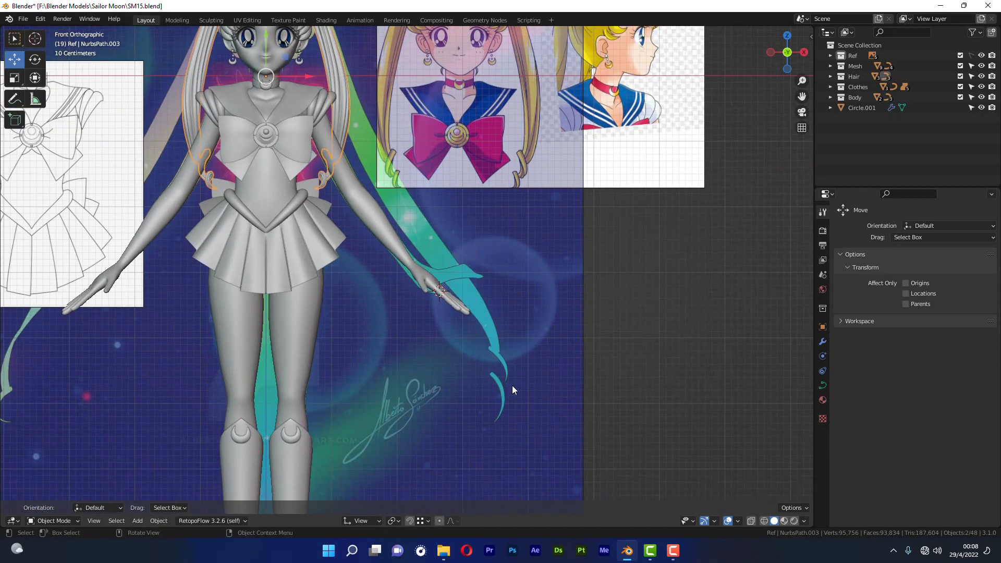
scroll(408, 229, down, 4)
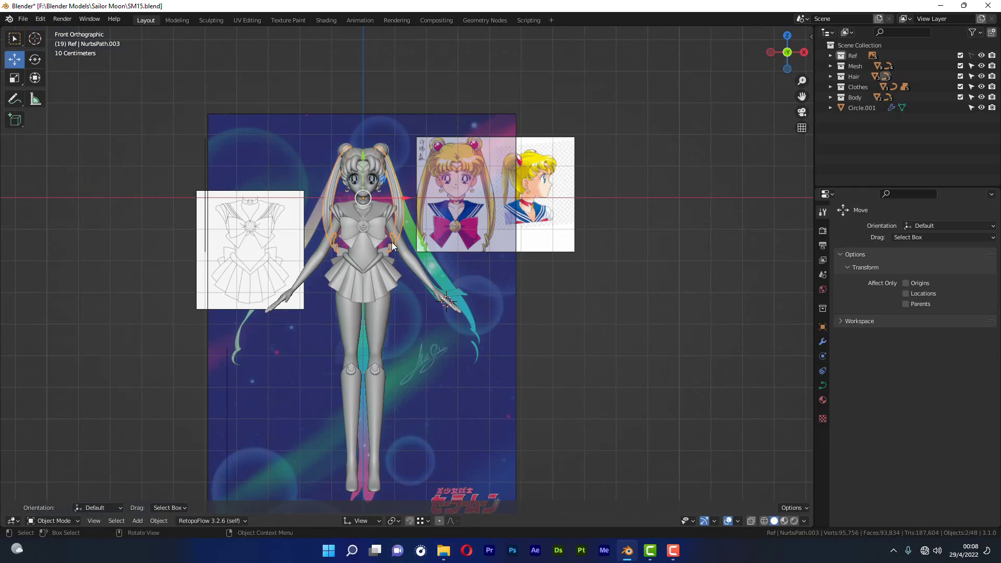
scroll(392, 242, up, 2)
scroll(405, 257, up, 3)
Step: Enter Edit Mode on the curve and pull its end control points down toward the hand
key(Tab)
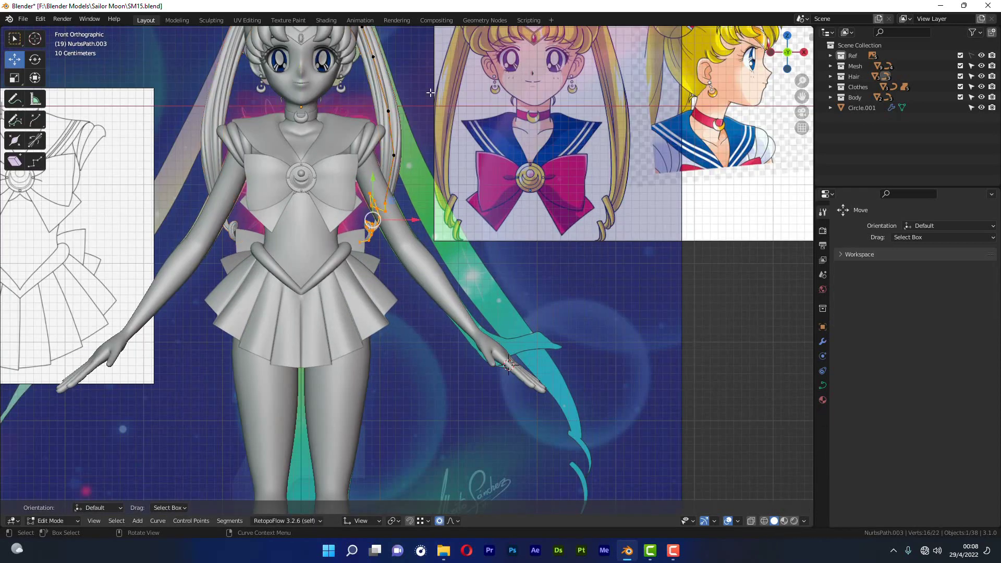
drag(366, 237, 594, 465)
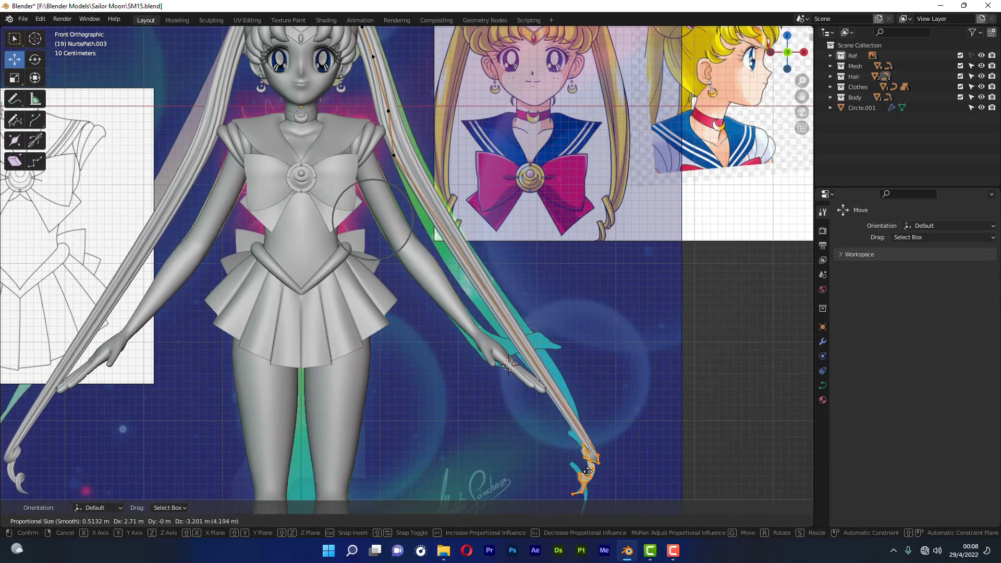
shift+middle_drag(531, 329, 458, 223)
scroll(435, 187, up, 3)
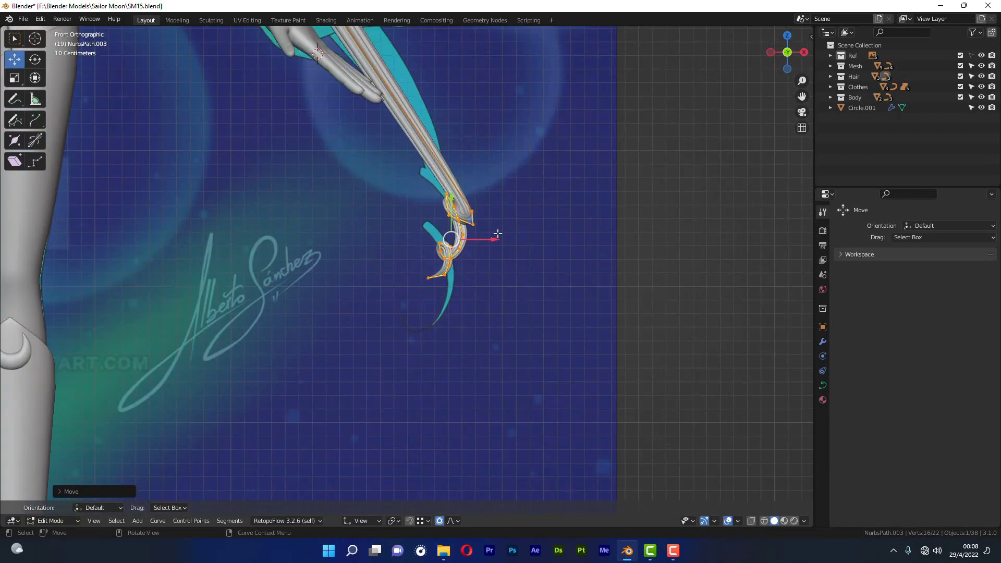
Step: Scale, rotate and shift the curled pigtail tip to match the reference drawing
key(s)
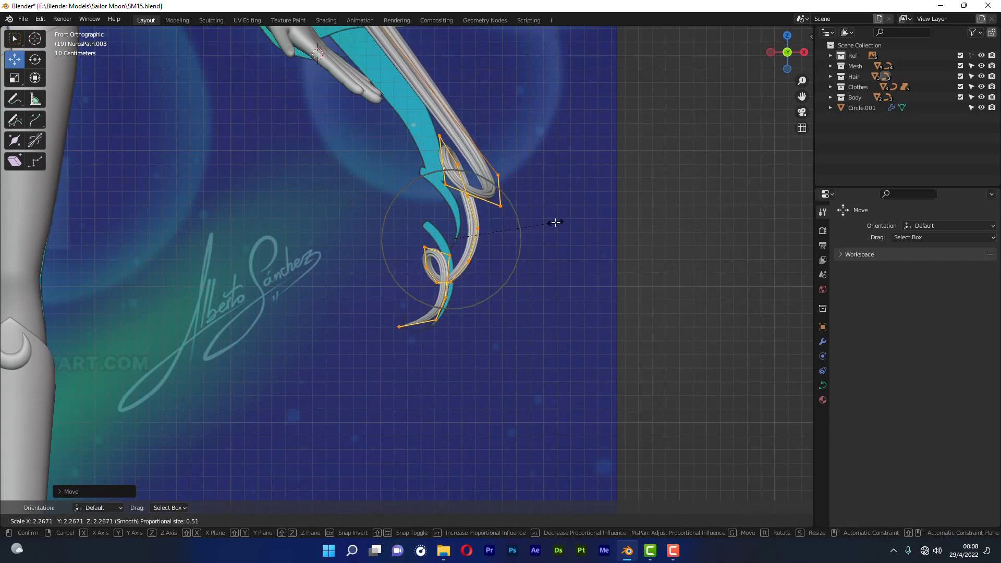
click(555, 223)
key(r)
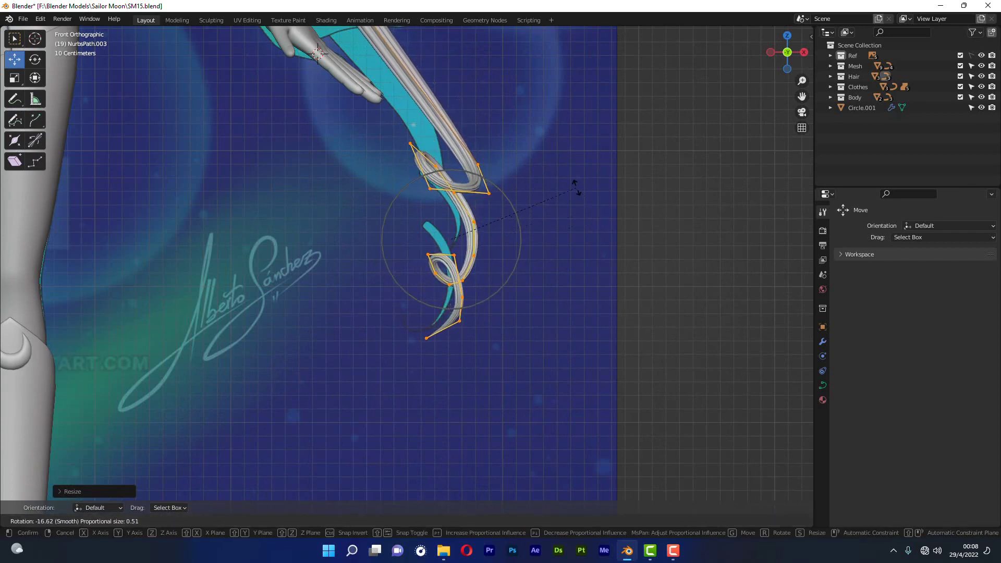
click(545, 216)
drag(452, 239, 442, 231)
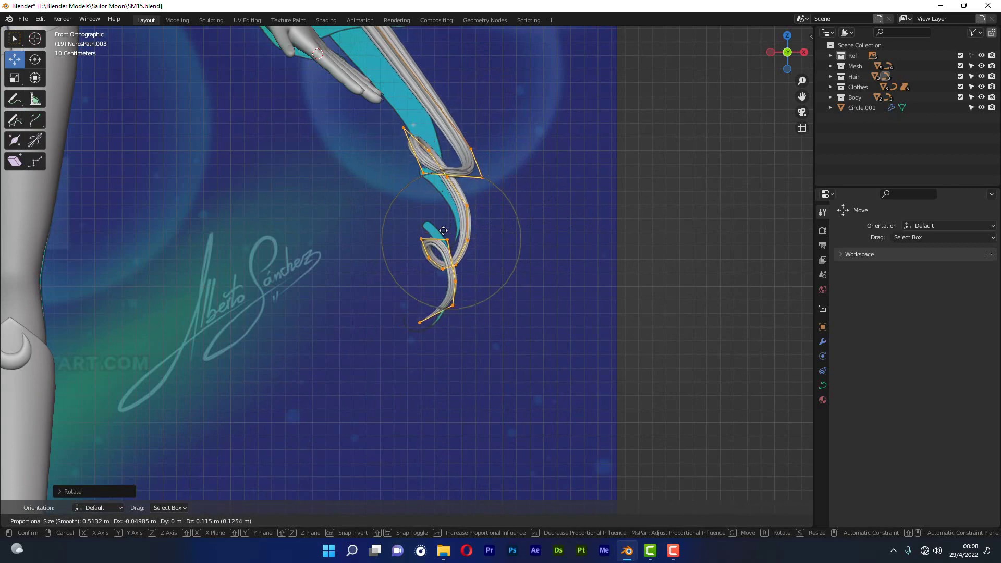
click(443, 232)
scroll(393, 201, down, 2)
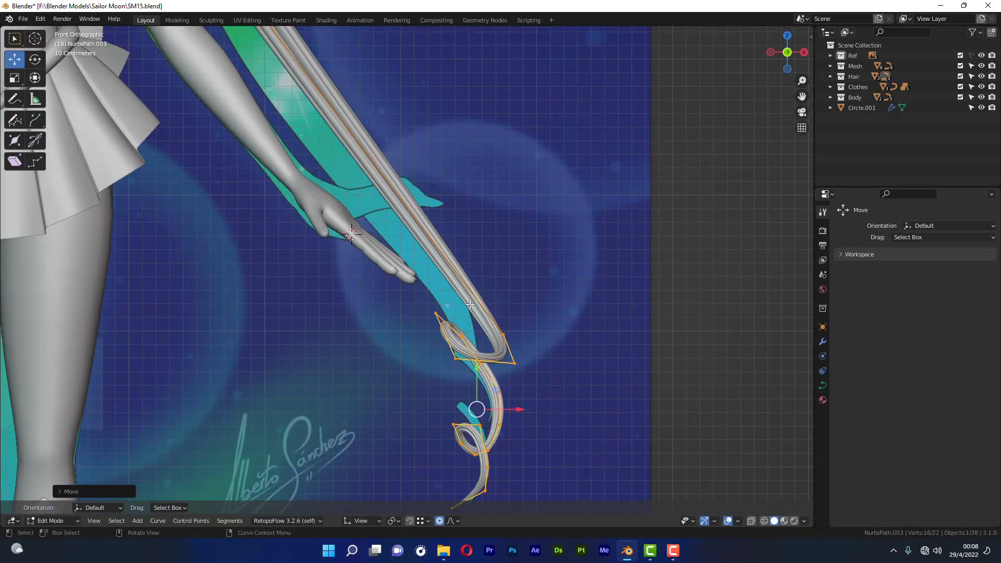
scroll(392, 200, down, 1)
scroll(392, 201, down, 1)
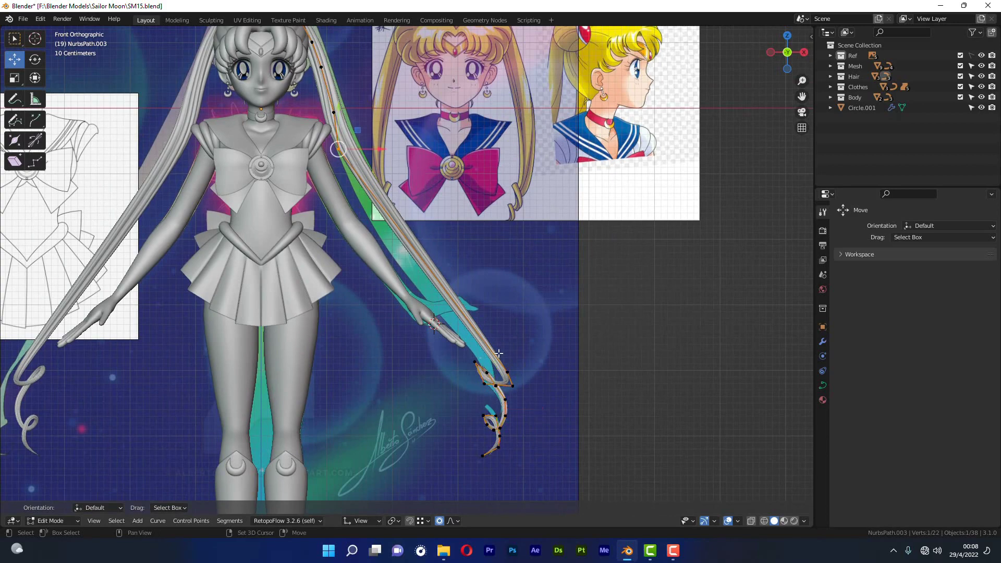
Step: Subdivide the right pigtail curve and nudge the new middle point into place along the hair
right_click(406, 235)
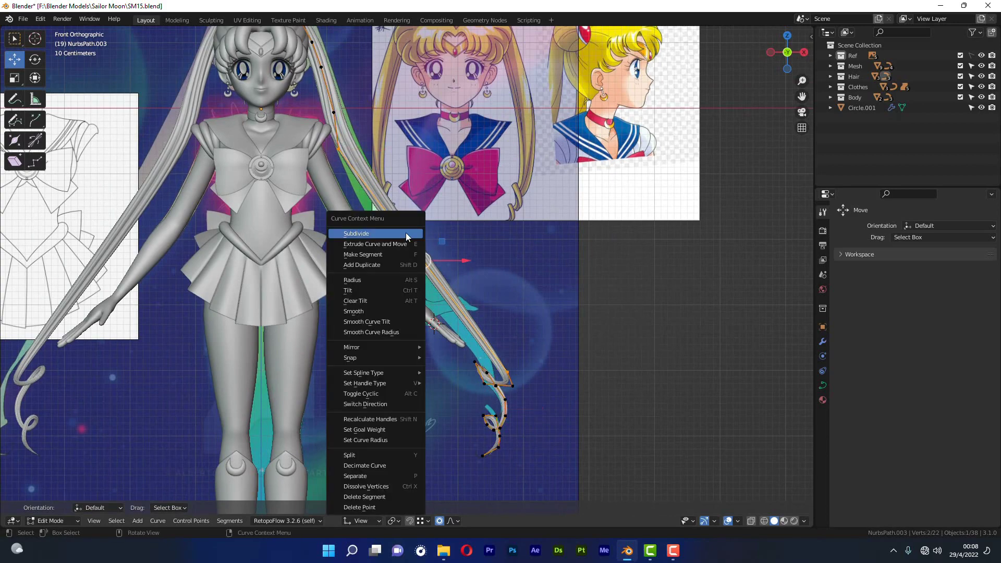
click(357, 234)
drag(453, 276, 426, 253)
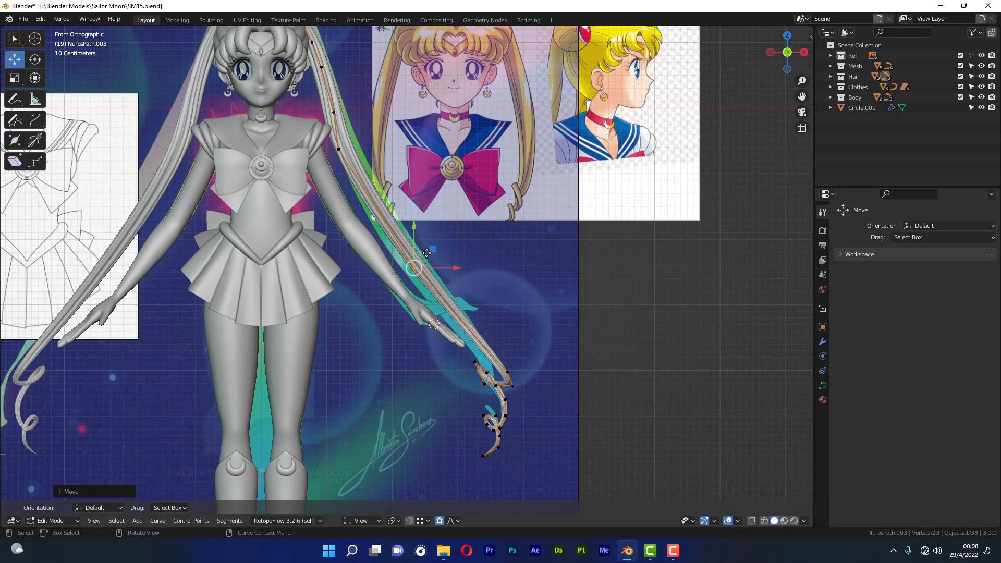
scroll(426, 252, up, 2)
drag(425, 251, 423, 254)
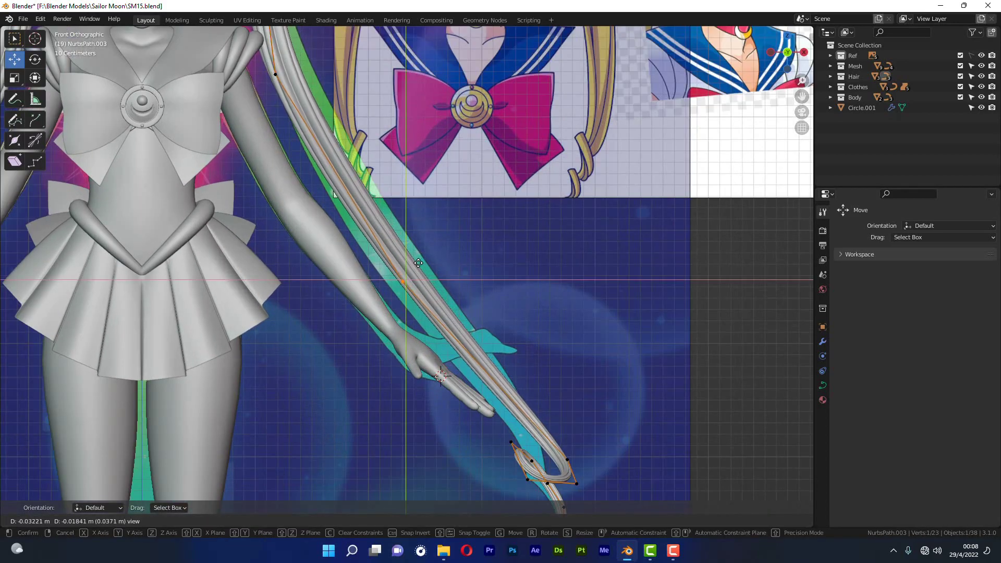
scroll(419, 263, down, 2)
click(565, 282)
Step: From a side view, shift the lower pigtail points and curl further back and tilt them slightly
mouse_move(565, 282)
middle_down()
mouse_move(478, 291)
mouse_move(412, 271)
middle_up()
drag(447, 273, 455, 273)
drag(306, 335, 521, 514)
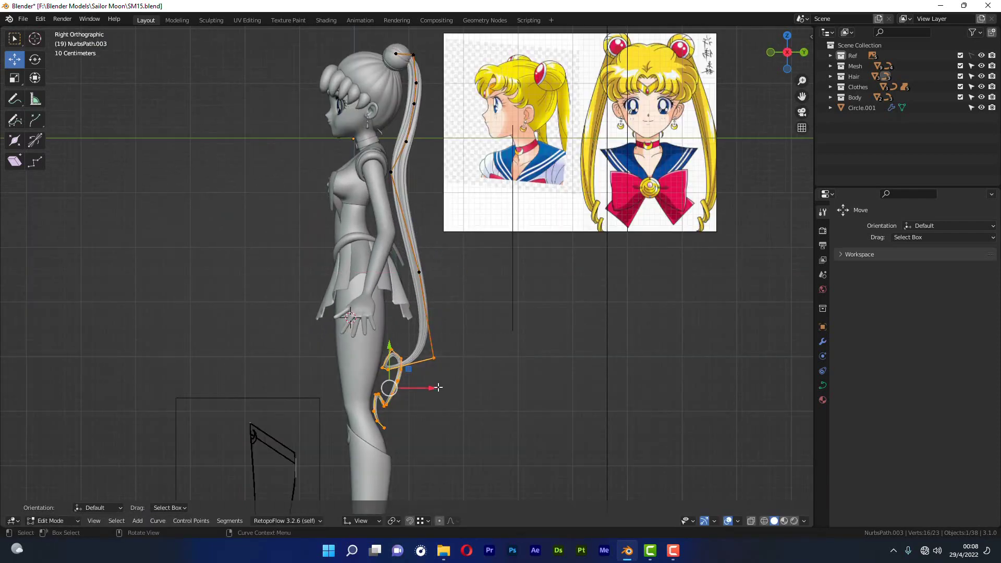
drag(437, 388, 456, 390)
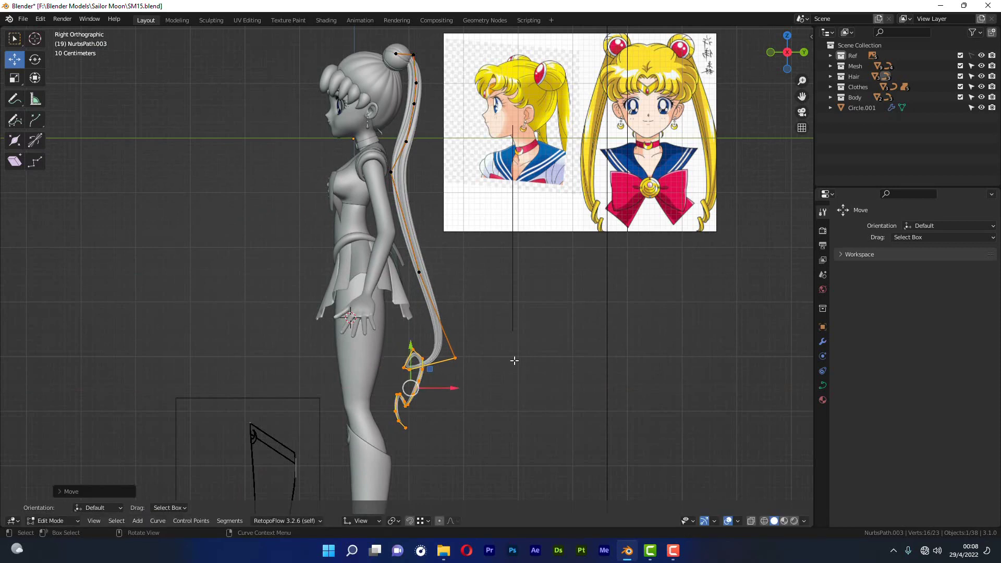
key(r)
click(547, 304)
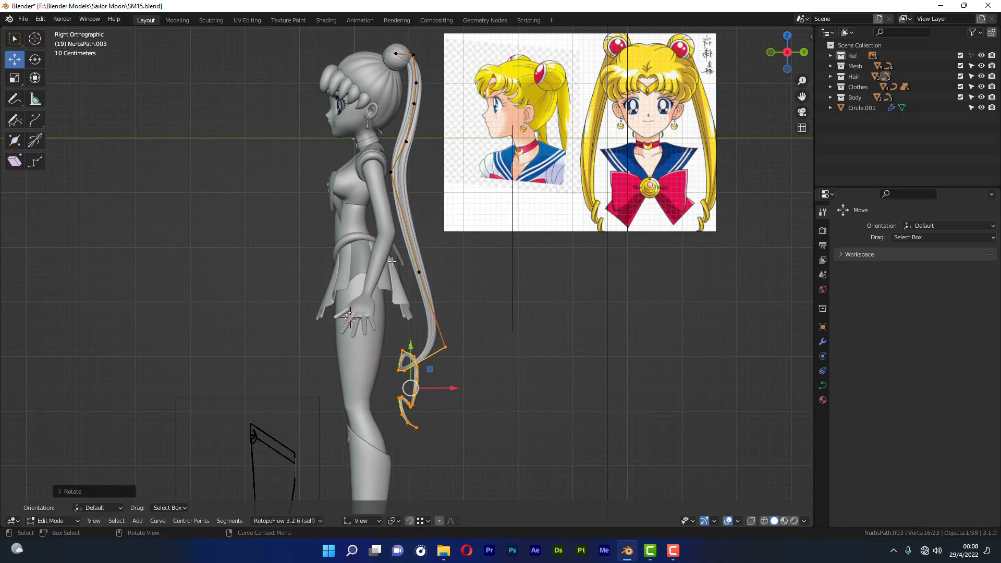
click(409, 272)
click(517, 327)
key(KP_1)
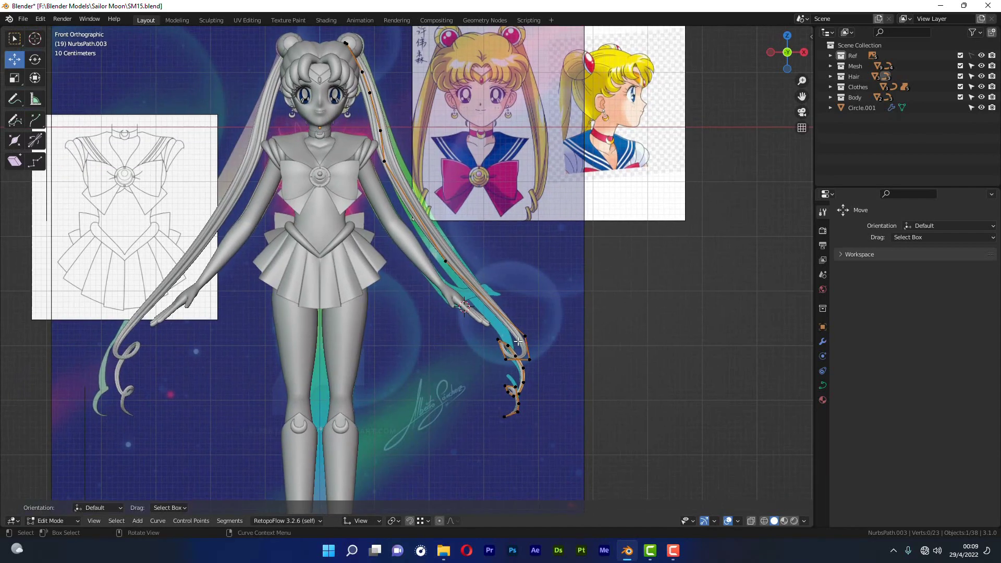
Step: Leave curve editing and orbit around the model to inspect the hand and hair
key(Tab)
scroll(568, 373, down, 3)
mouse_move(576, 384)
middle_down()
mouse_move(395, 312)
mouse_move(420, 387)
mouse_move(437, 384)
mouse_move(449, 324)
mouse_move(259, 314)
mouse_move(424, 297)
mouse_move(396, 271)
mouse_move(364, 270)
mouse_move(480, 271)
mouse_move(502, 183)
mouse_move(498, 246)
mouse_move(455, 233)
mouse_move(501, 219)
mouse_move(485, 208)
mouse_move(451, 333)
mouse_move(422, 342)
middle_up()
scroll(365, 270, up, 4)
scroll(456, 233, up, 4)
scroll(308, 252, down, 3)
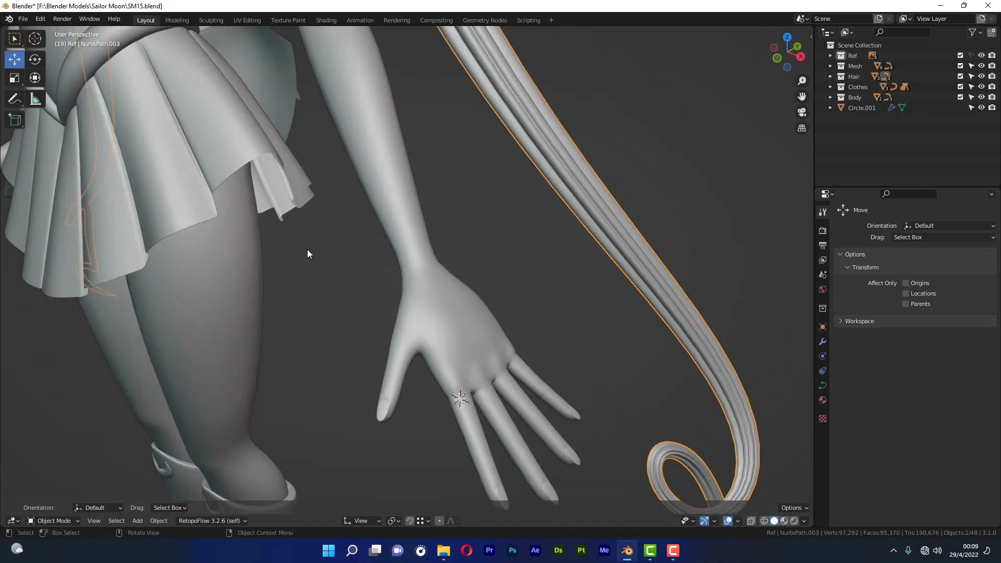
middle_drag(308, 253, 510, 429)
Step: In front view, zoom in on the mouth and select the Head mesh
key(KP_1)
shift+scroll(357, 143, up, 5)
shift+scroll(326, 126, up, 5)
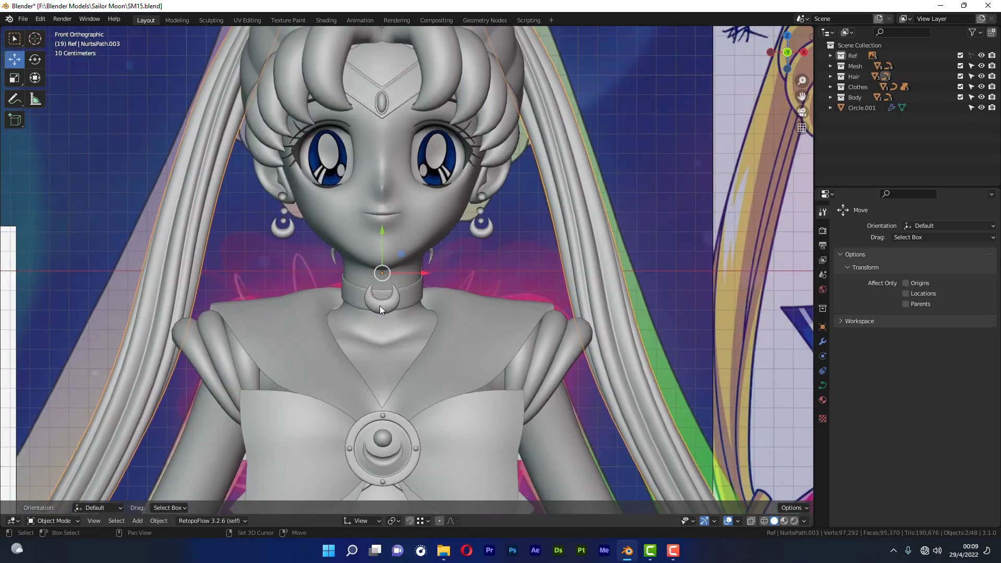
scroll(379, 305, up, 2)
scroll(369, 295, up, 1)
scroll(369, 295, up, 4)
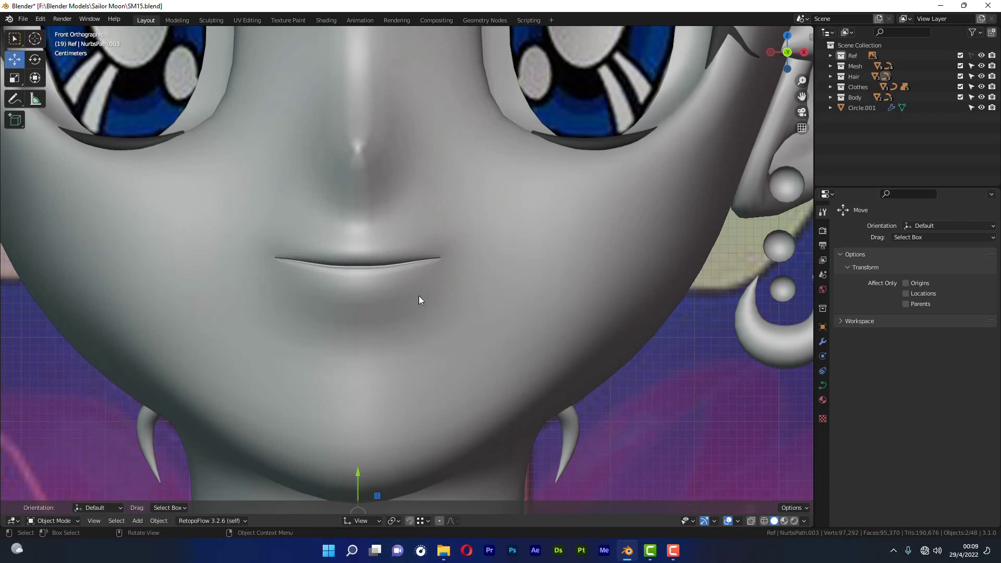
click(409, 313)
Step: Switch the Head mesh into Sculpt Mode with a 102 px brush radius
key(Tab)
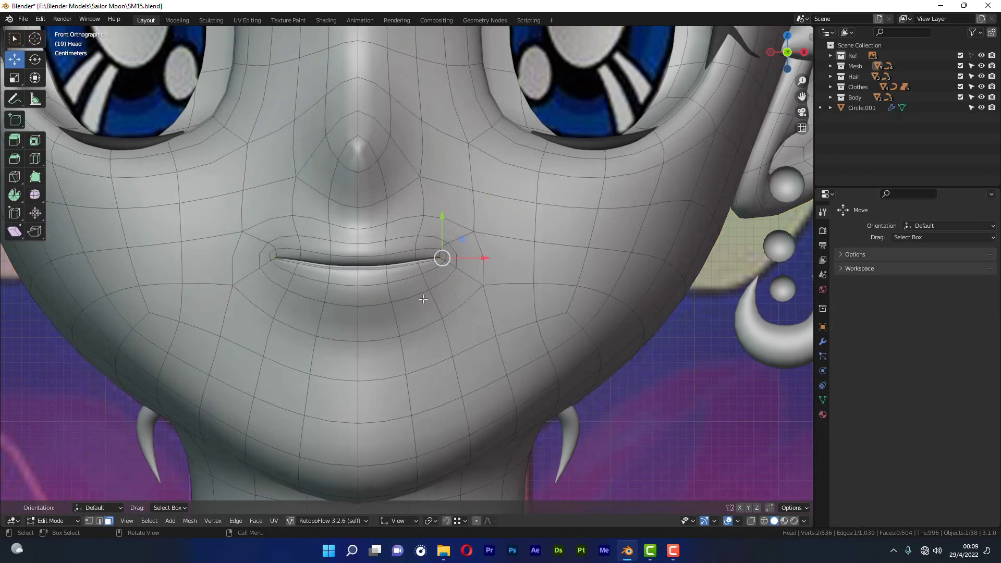
key(ctrl+Tab)
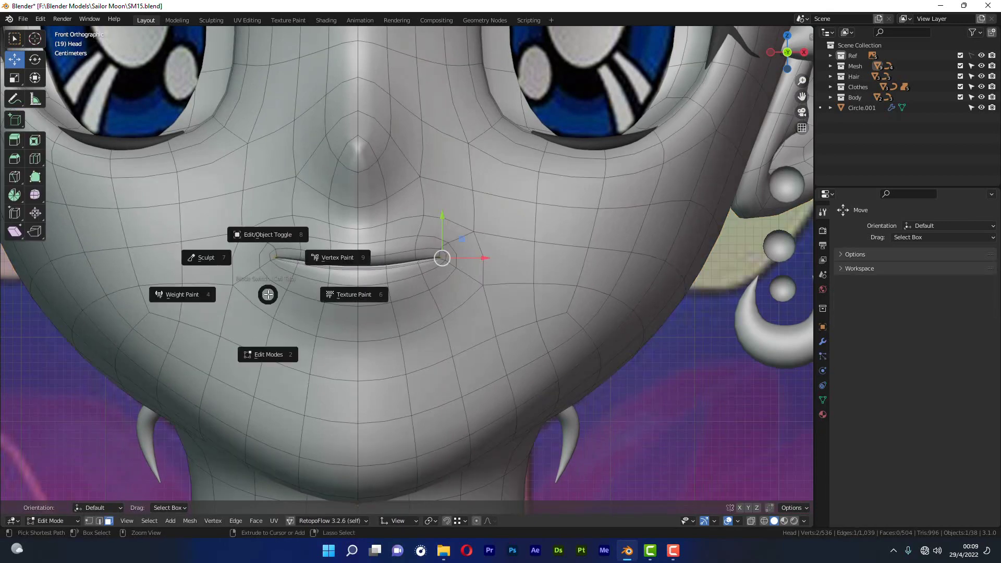
click(202, 257)
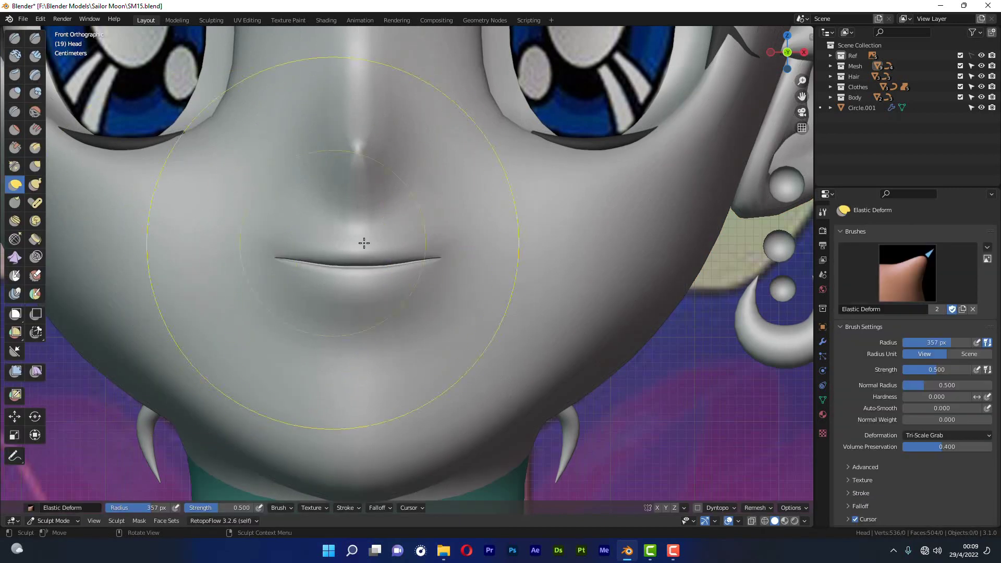
key(f)
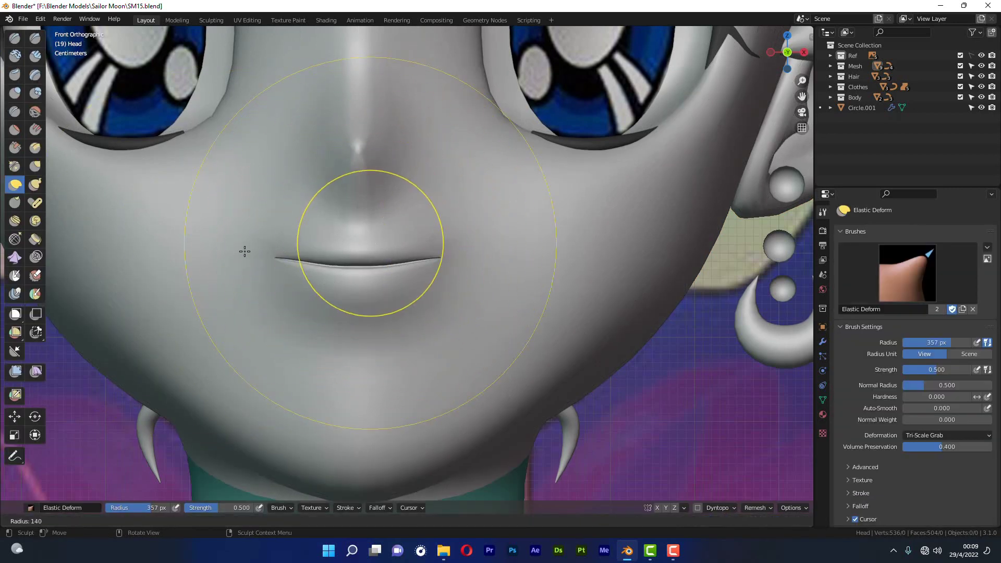
click(237, 253)
Step: Show the wireframe, shrink the brush to 29 px and choose Draw Face Sets
key(q)
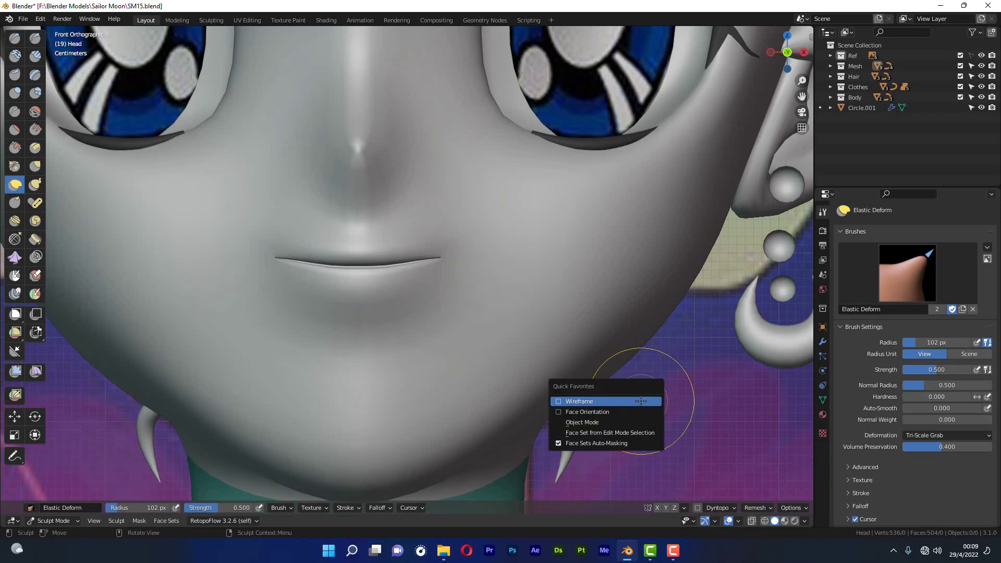
click(628, 401)
scroll(302, 257, up, 3)
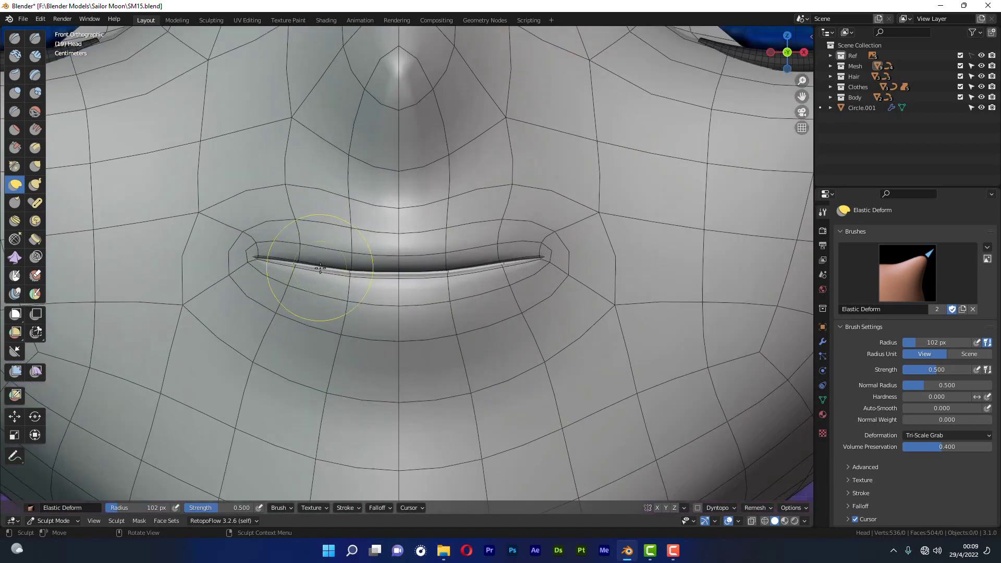
key(f)
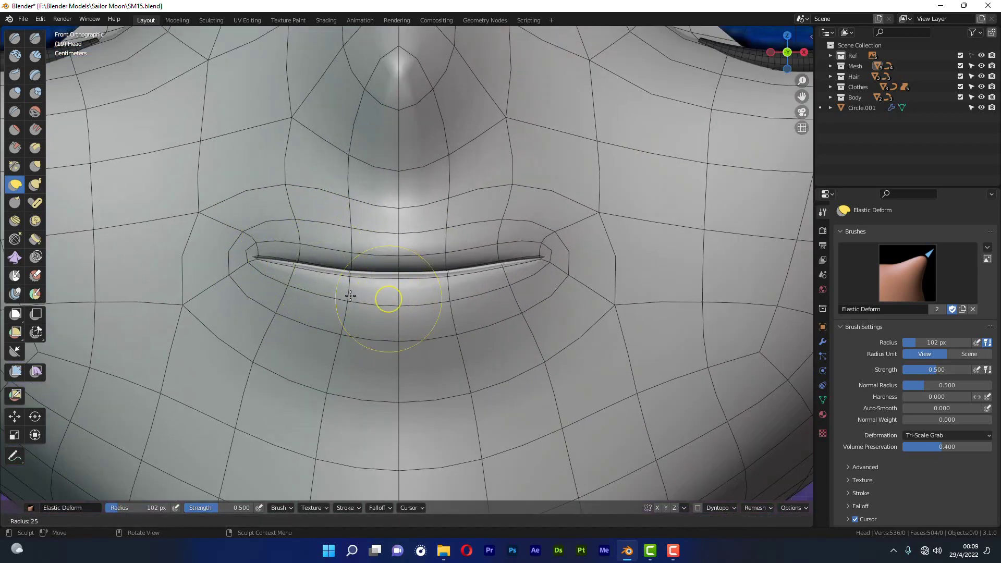
click(349, 295)
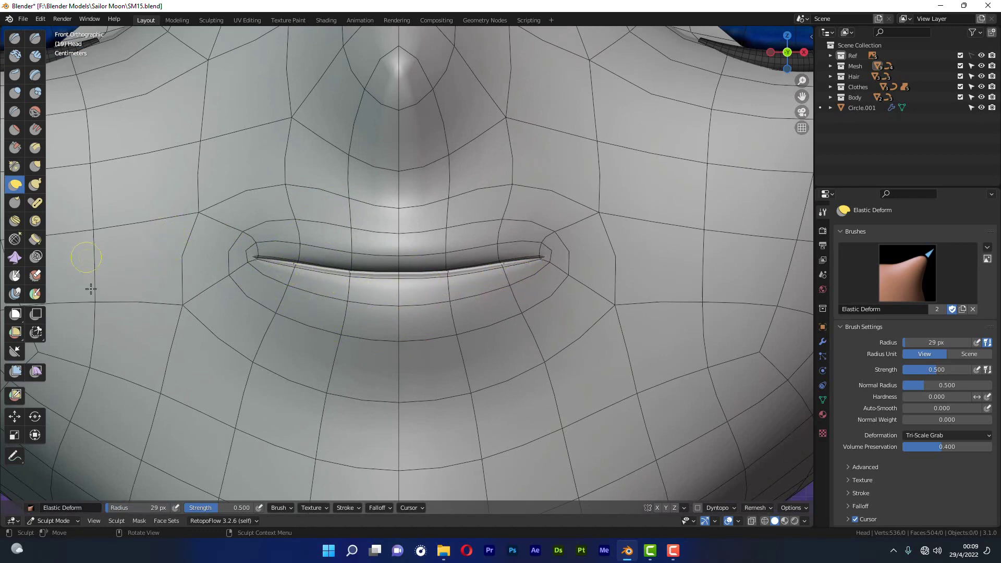
click(35, 294)
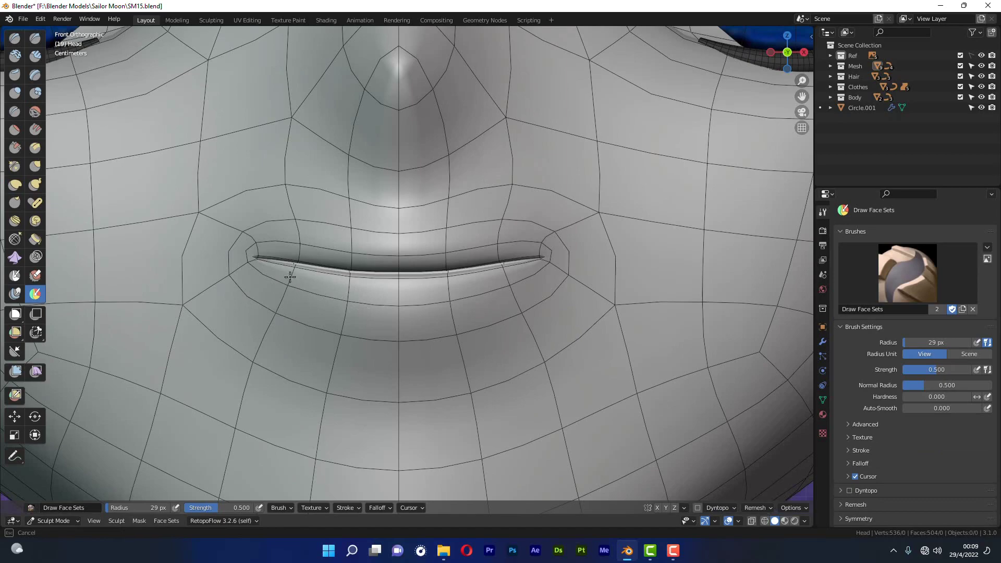
scroll(414, 308, down, 5)
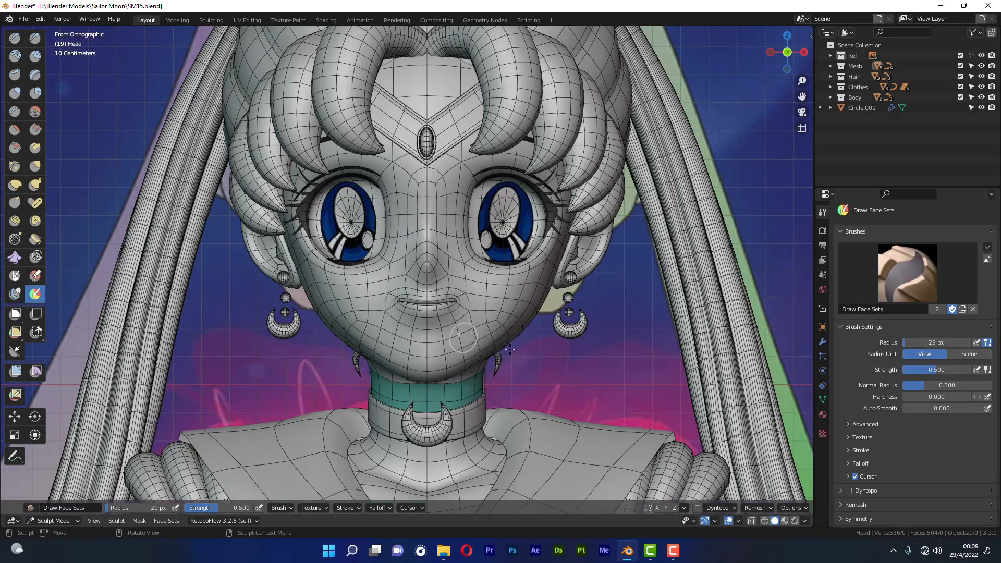
scroll(417, 261, down, 2)
scroll(431, 139, up, 3)
scroll(431, 139, down, 4)
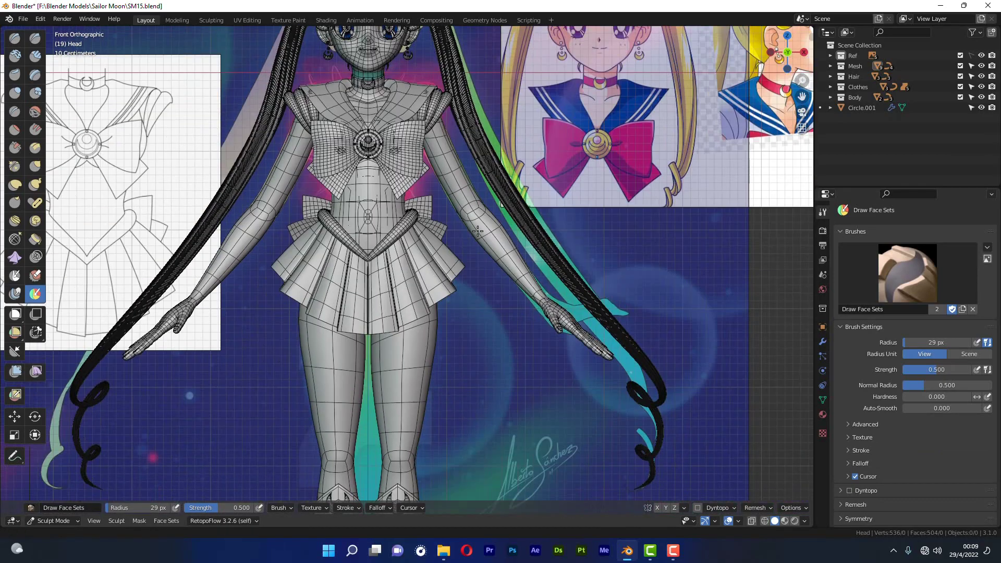
scroll(397, 221, up, 4)
scroll(397, 221, up, 2)
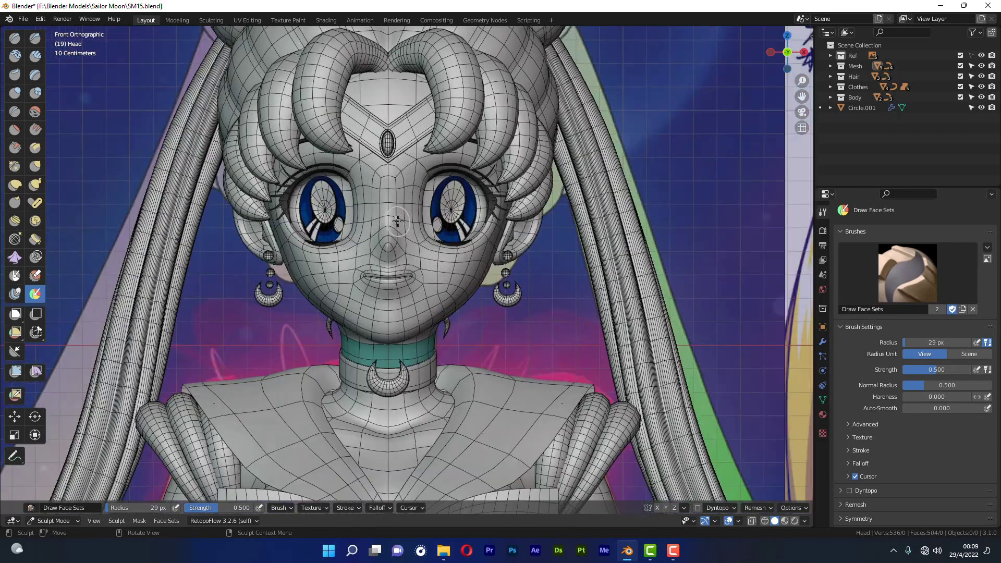
key(ctrl+Tab)
click(382, 160)
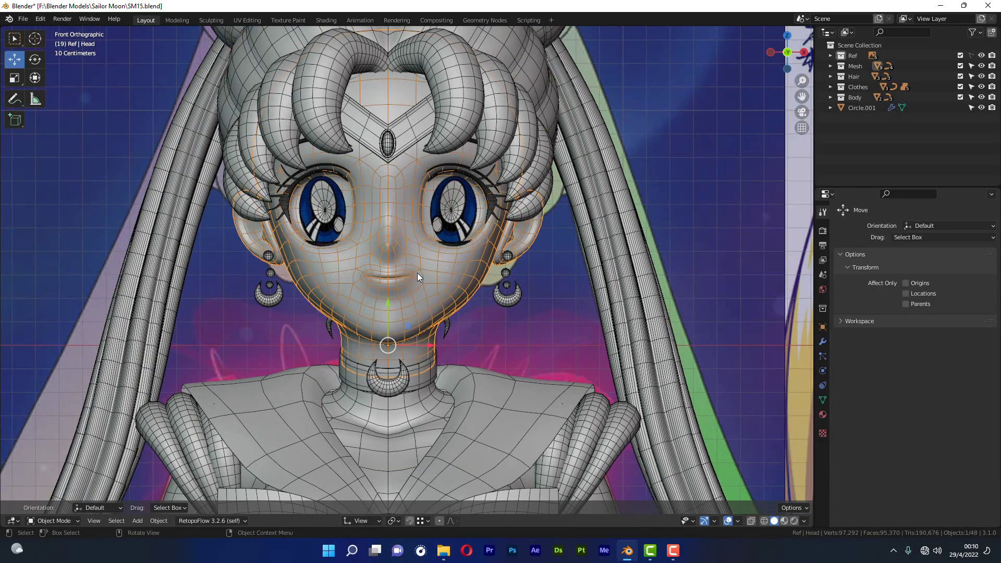
key(ctrl+Tab)
click(354, 236)
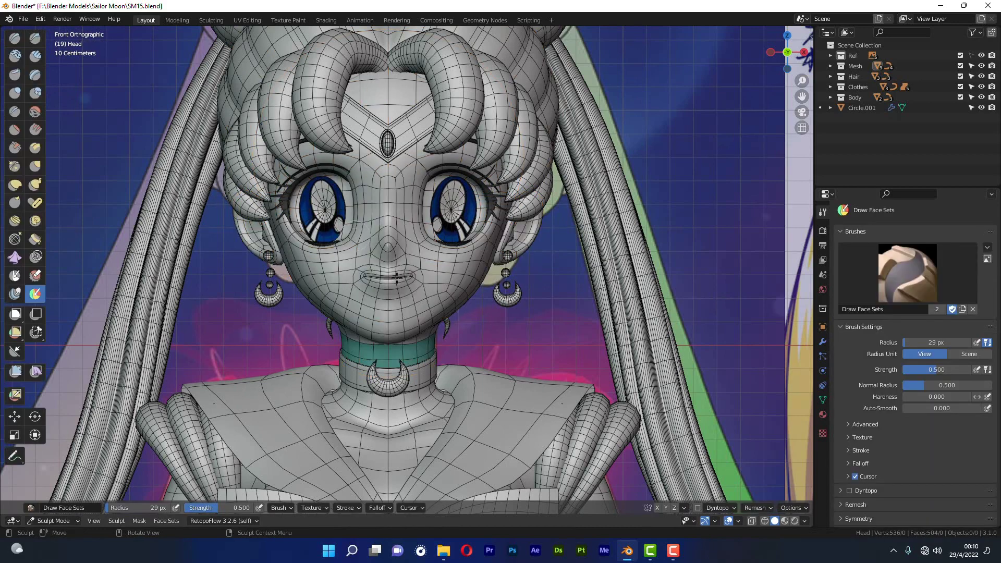
scroll(396, 277, up, 5)
scroll(393, 287, up, 2)
scroll(384, 252, up, 1)
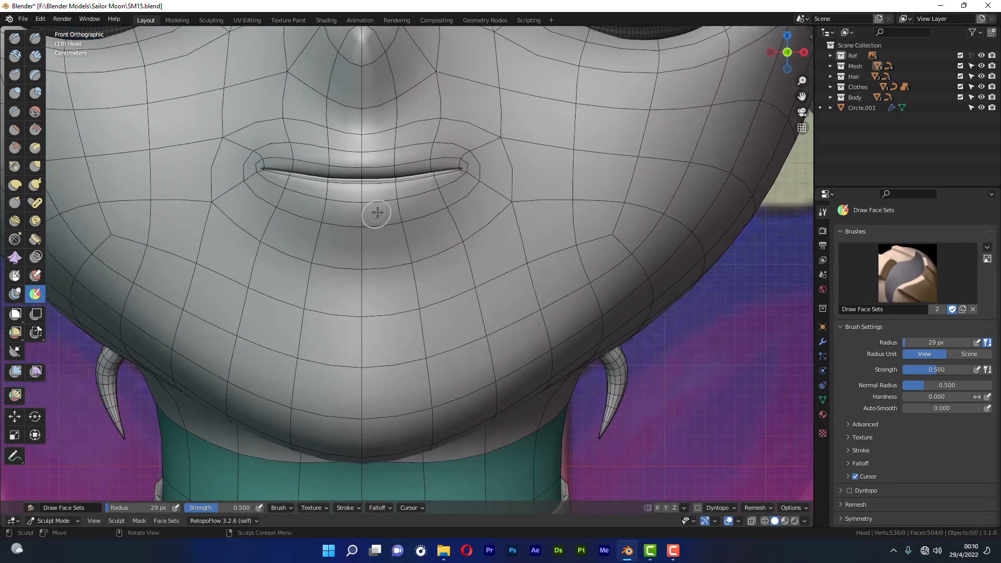
scroll(383, 211, up, 2)
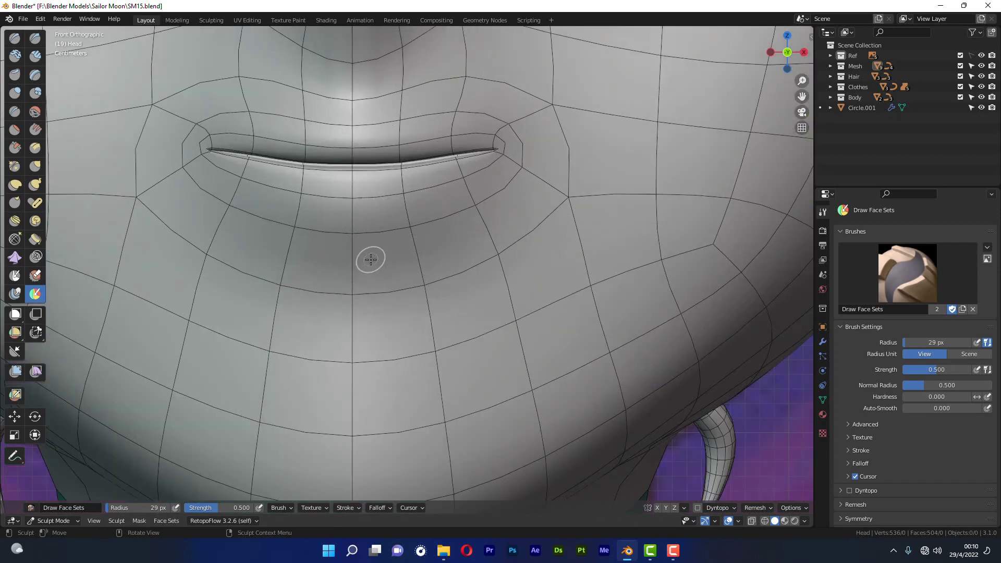
Step: Paint mirrored face sets below and beside the lower lip toward the mouth corners
drag(374, 257, 383, 260)
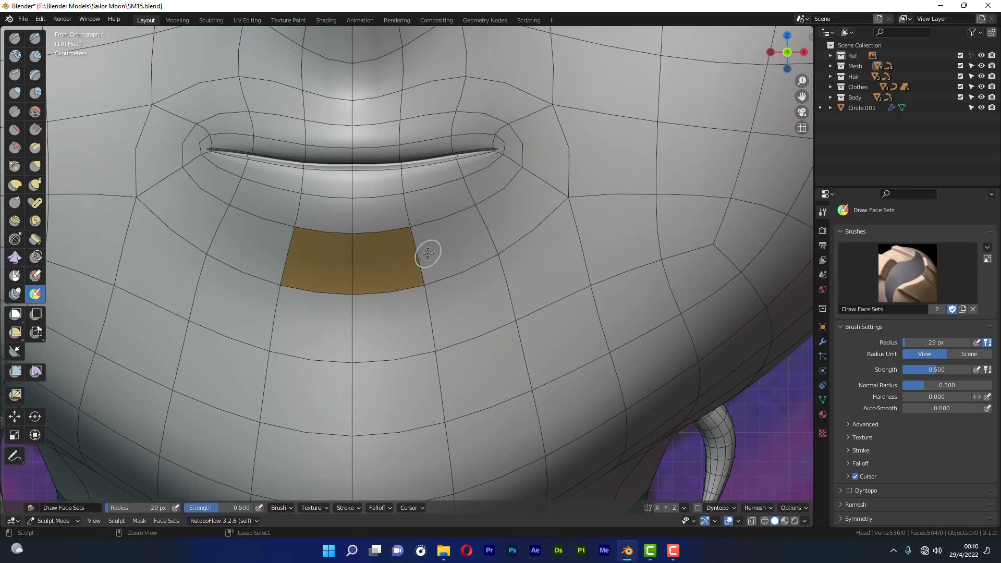
key(ctrl+z)
click(391, 261)
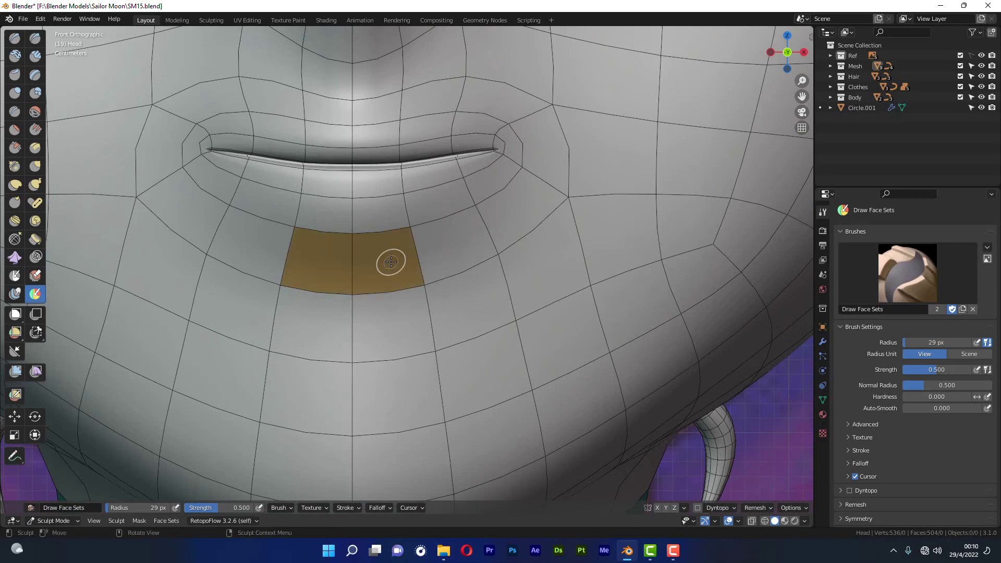
key(ctrl+z)
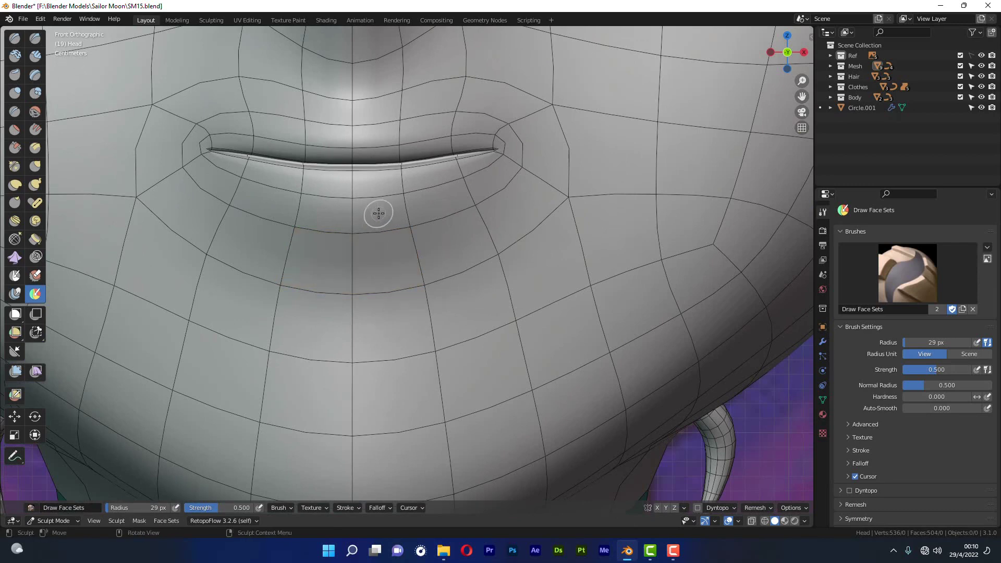
click(379, 214)
click(441, 199)
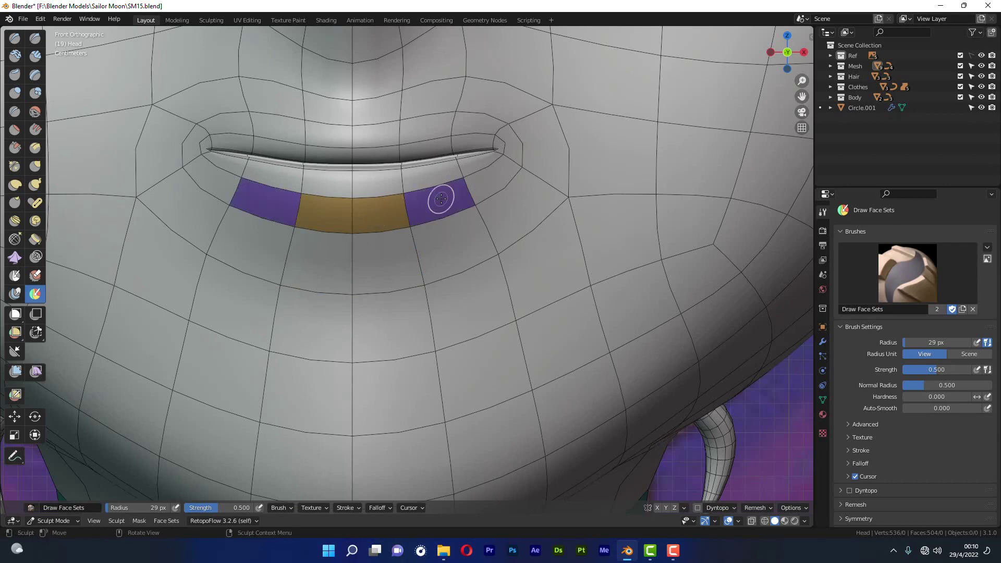
click(491, 180)
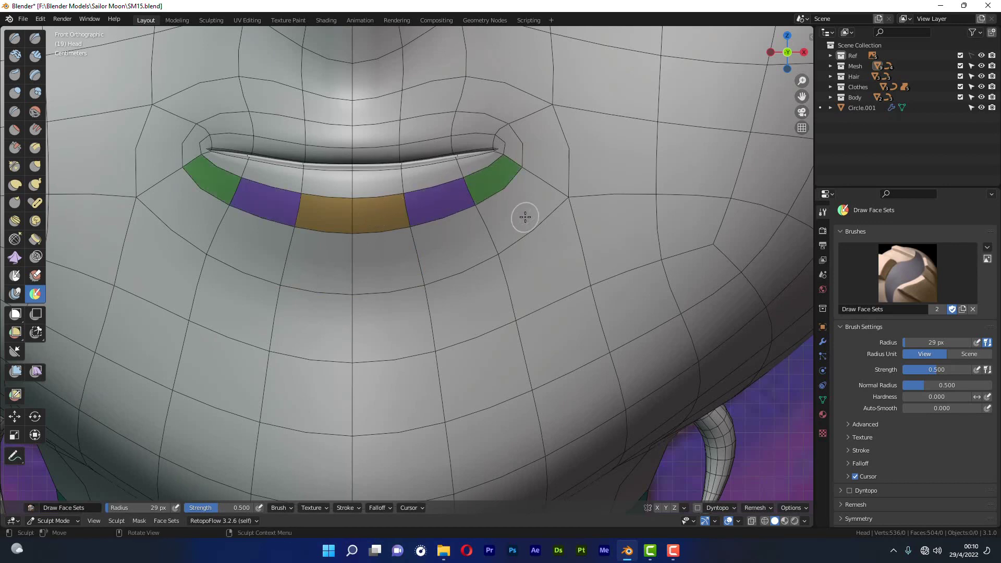
click(512, 208)
click(448, 240)
click(383, 263)
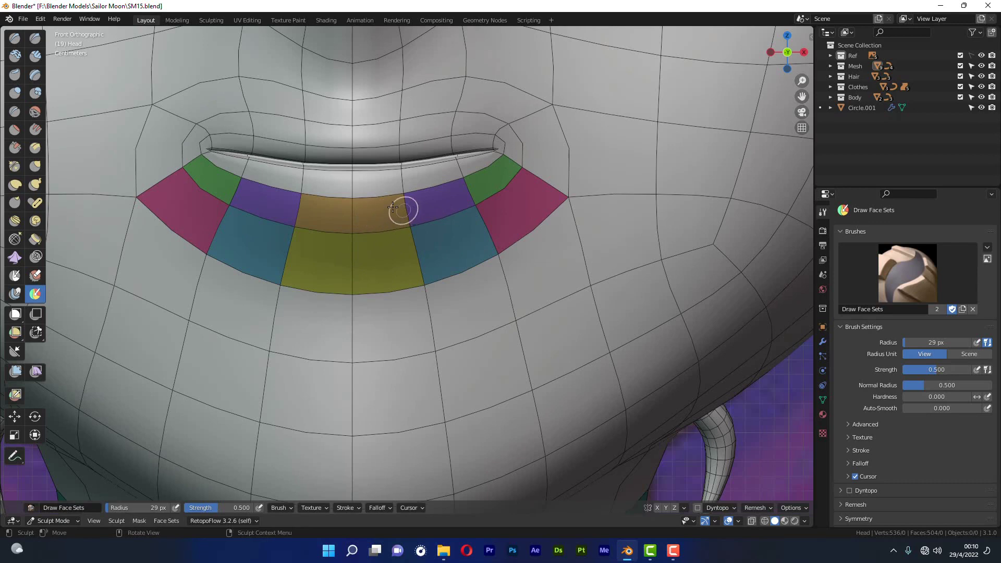
Step: Merge the purple, magenta and blue face sets into the orange lower-lip set
scroll(385, 209, up, 2)
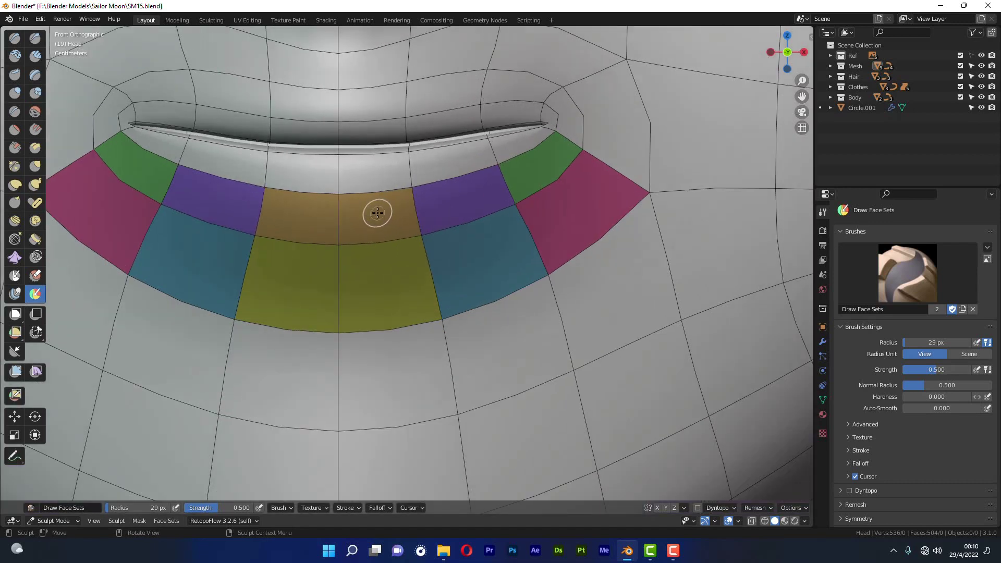
ctrl+right_drag(377, 213, 383, 215)
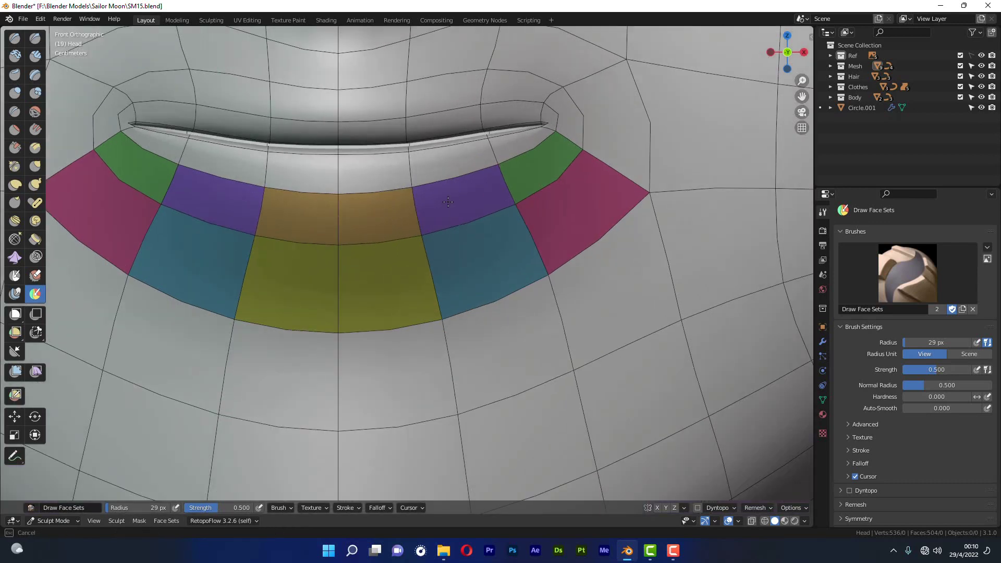
ctrl+drag(448, 202, 472, 196)
ctrl+drag(545, 162, 572, 215)
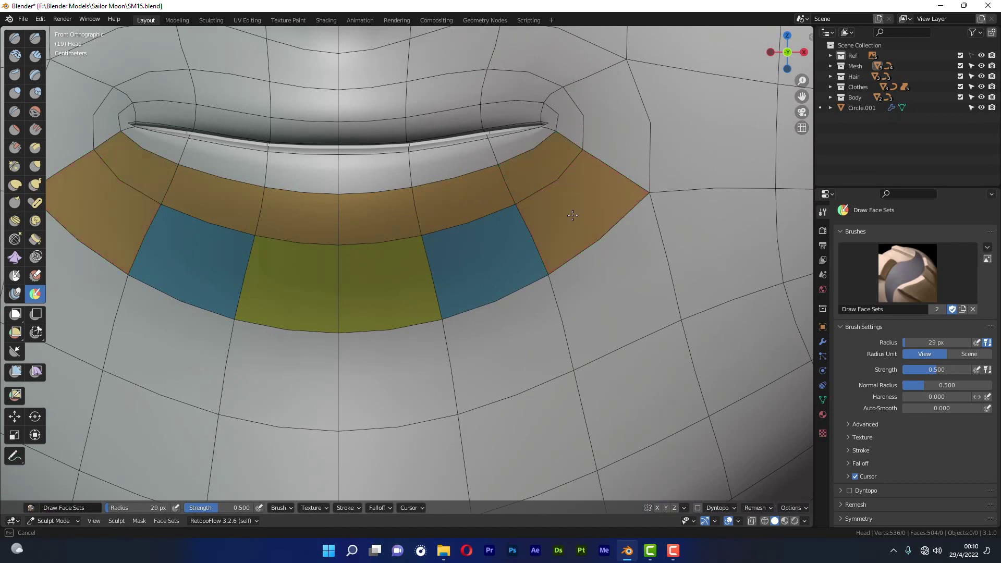
ctrl+drag(469, 261, 393, 276)
scroll(375, 278, down, 3)
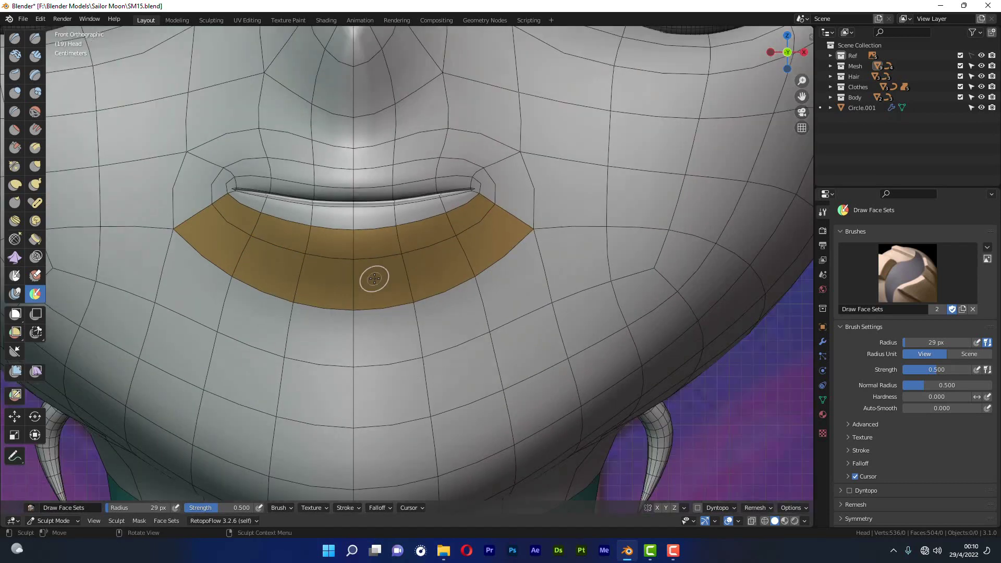
scroll(373, 277, down, 1)
scroll(418, 246, up, 3)
scroll(420, 217, up, 1)
Step: Extend the orange face set up to the mouth line
ctrl+drag(475, 222, 313, 241)
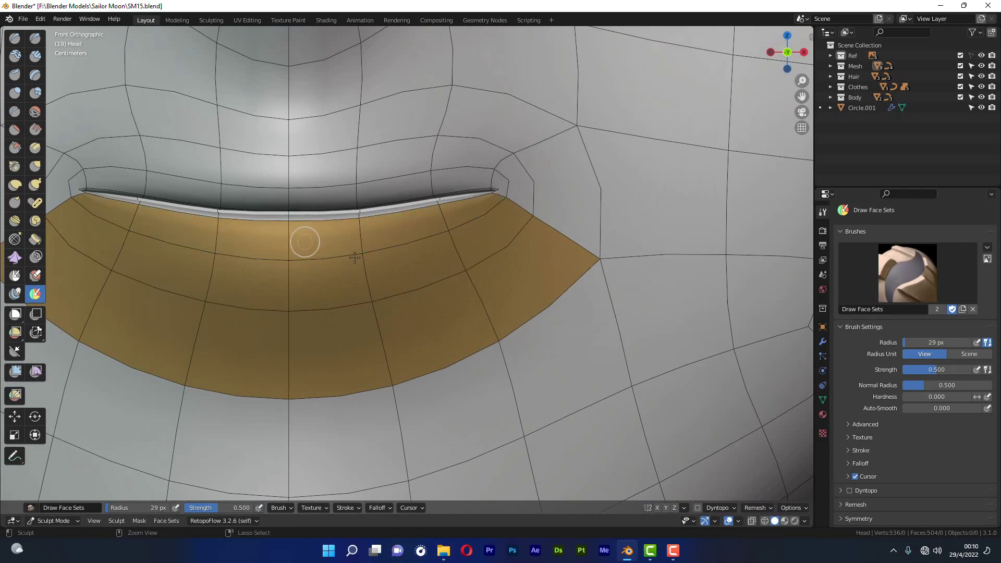
ctrl+scroll(522, 279, up, 2)
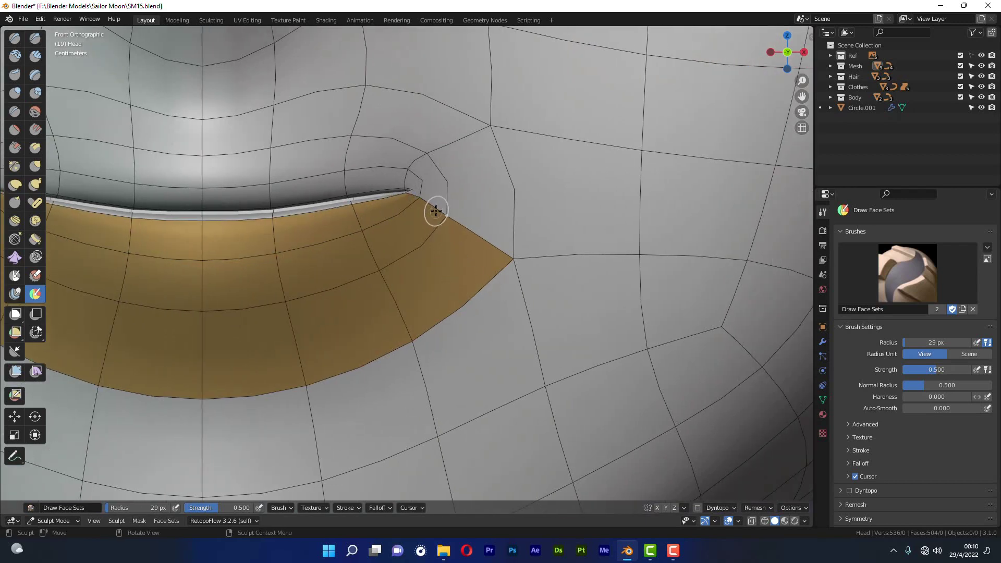
scroll(435, 210, down, 5)
ctrl+scroll(365, 234, down, 1)
ctrl+scroll(261, 229, down, 1)
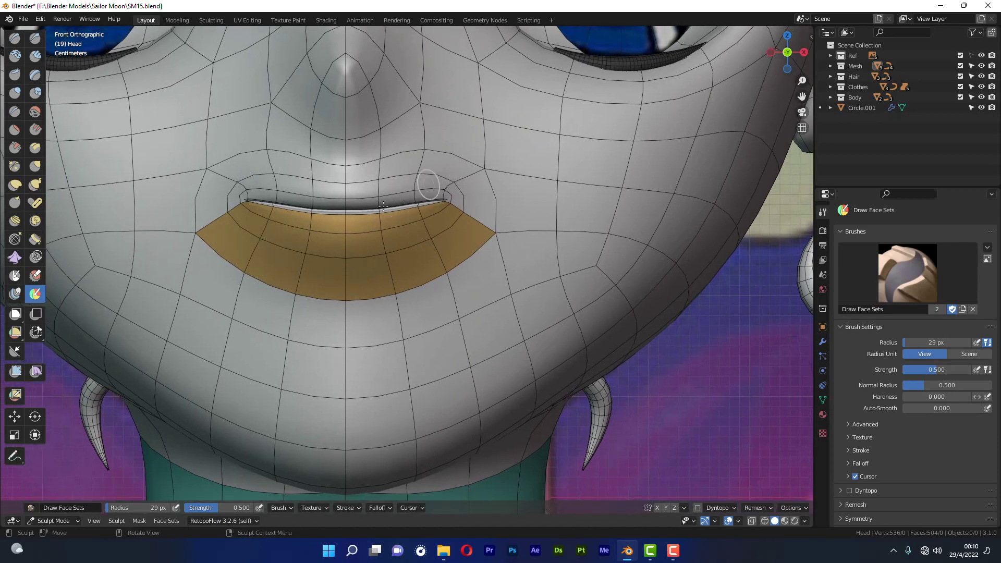
shift+scroll(430, 290, down, 1)
shift+scroll(431, 289, down, 1)
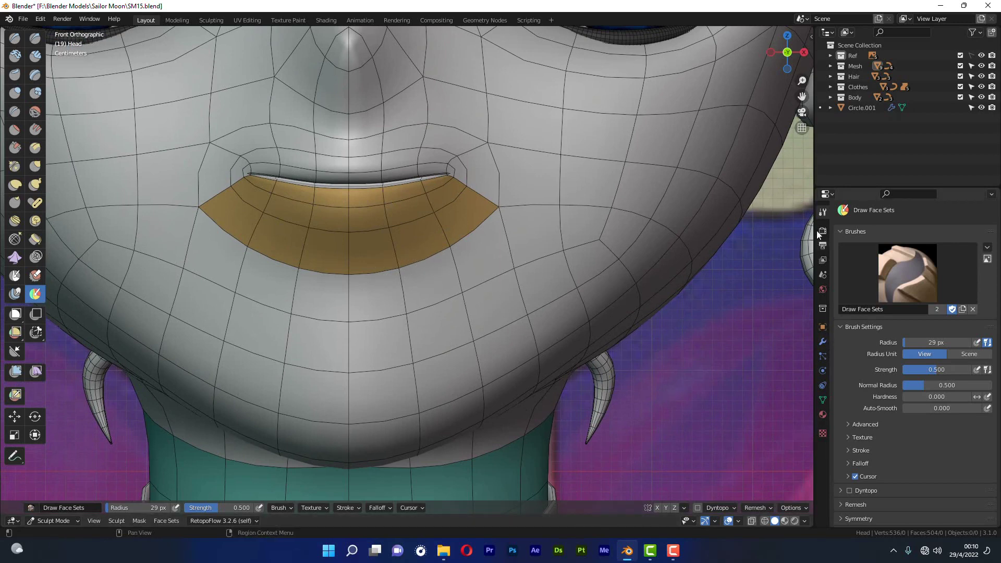
scroll(912, 465, down, 5)
scroll(928, 453, down, 2)
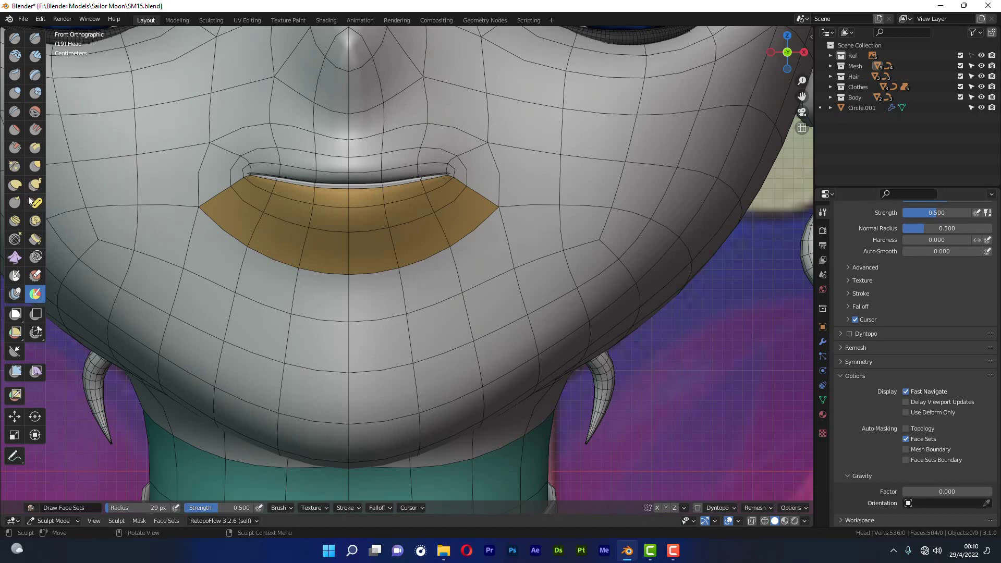
click(35, 166)
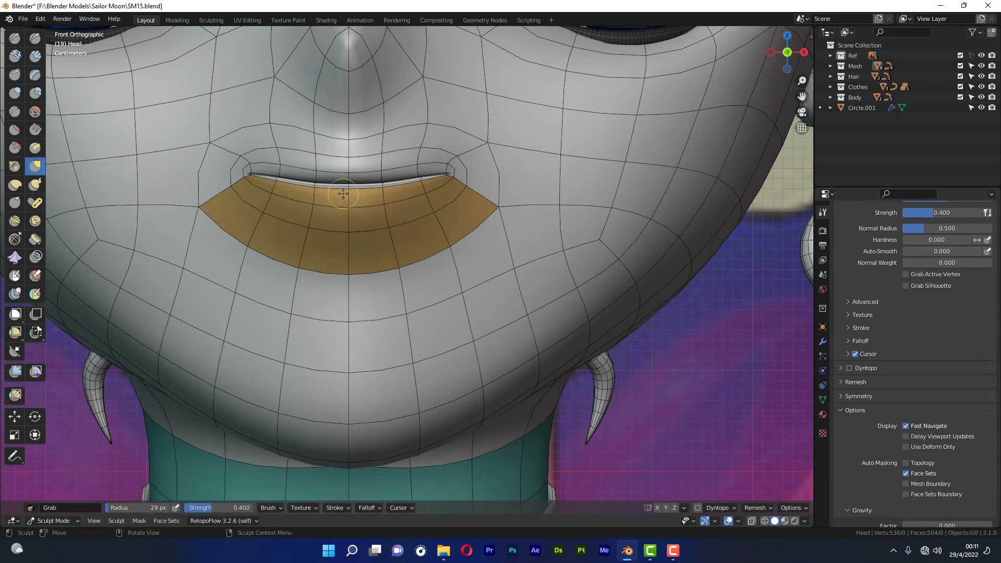
key(f)
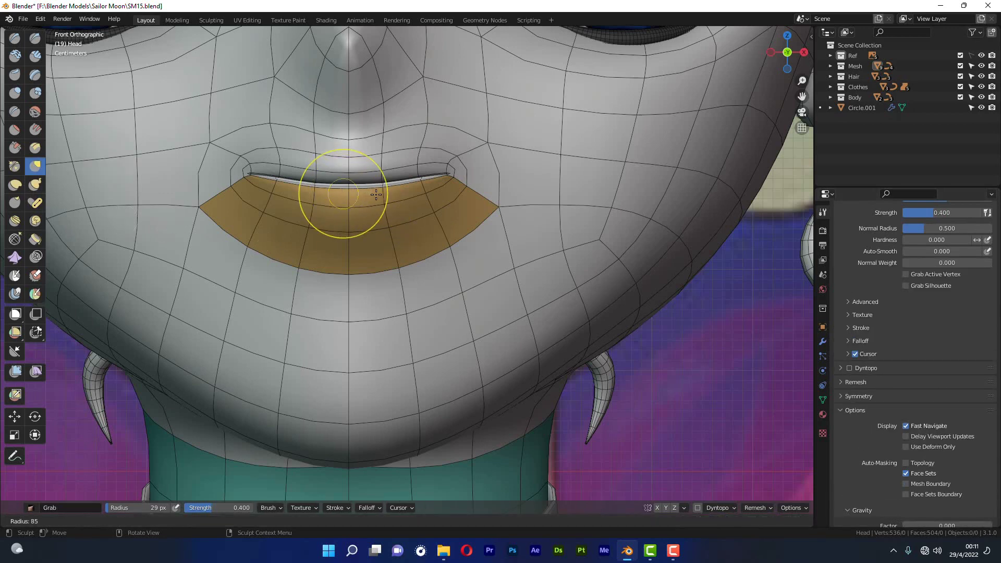
drag(351, 208, 354, 268)
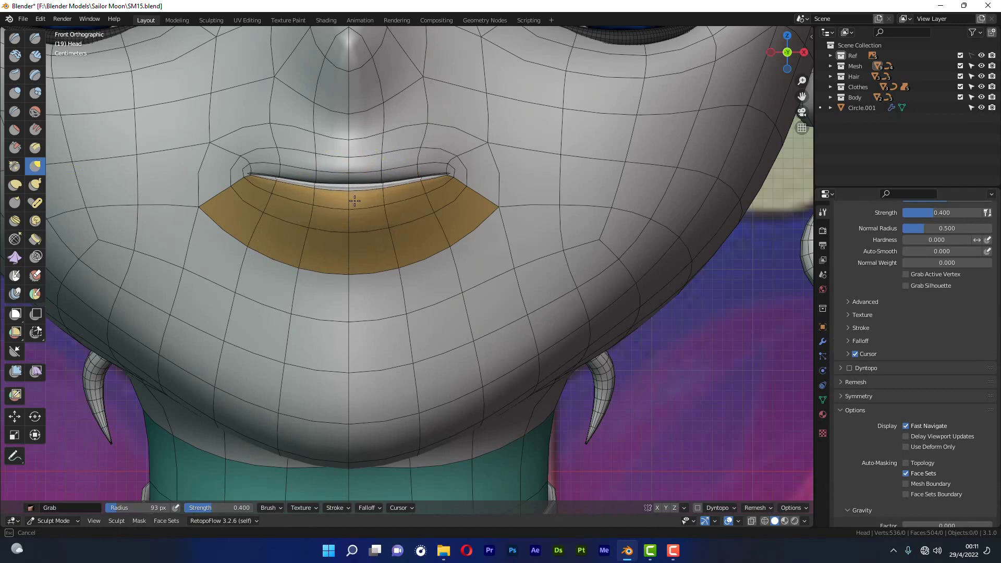
drag(376, 217, 358, 230)
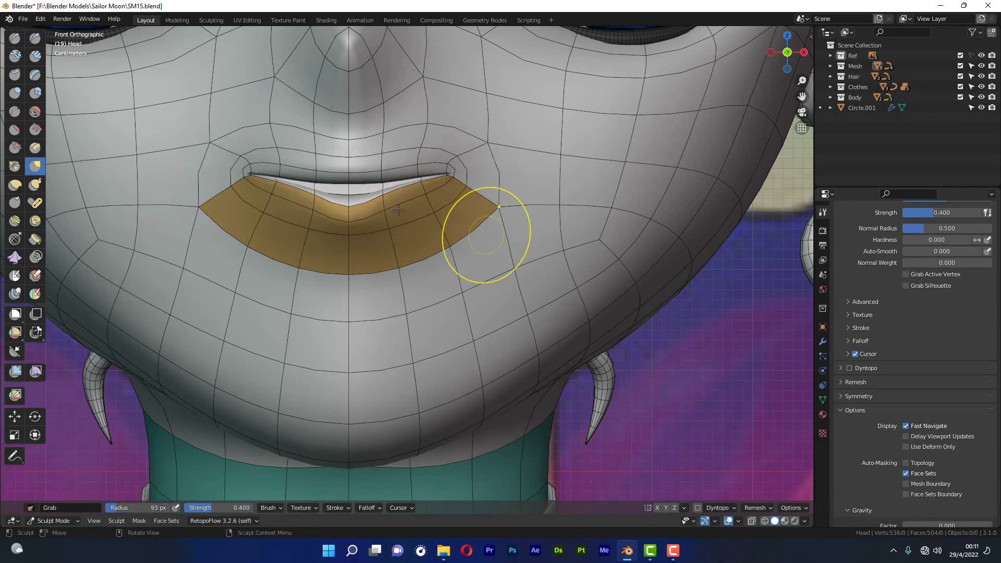
key(ctrl+z)
key(ctrl+z)
scroll(385, 260, down, 5)
scroll(412, 285, down, 3)
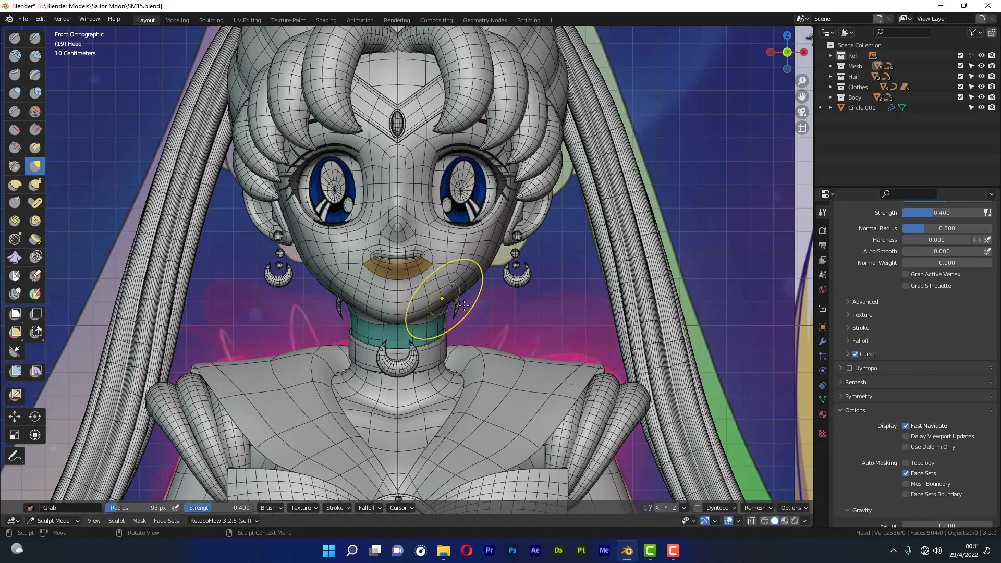
scroll(379, 190, down, 1)
scroll(368, 184, up, 2)
scroll(368, 184, up, 2)
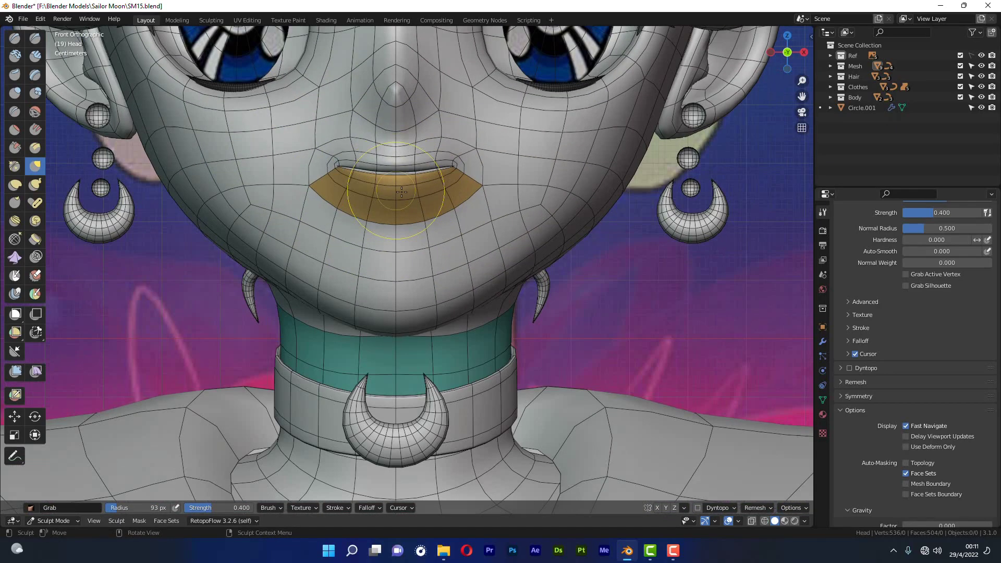
scroll(218, 500, up, 1)
click(170, 521)
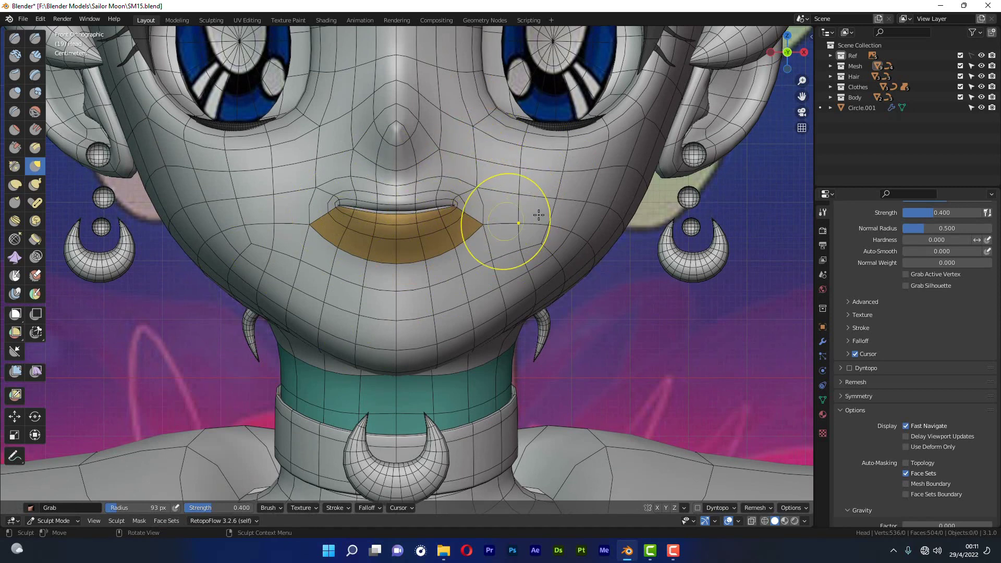
Step: Paint mirrored face sets on both cheeks and a separate face set across the chin
click(35, 294)
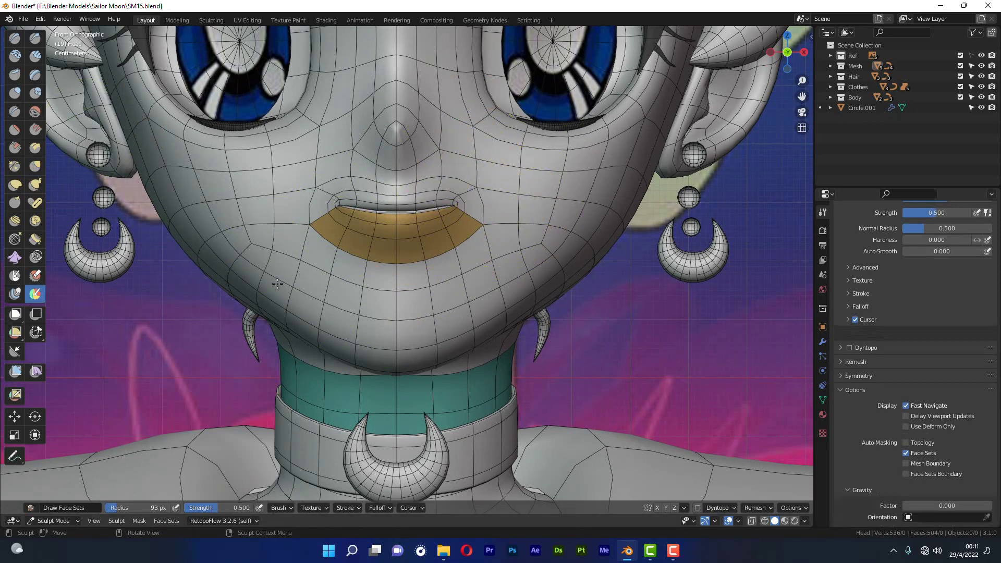
mouse_move(509, 164)
mouse_down()
mouse_move(537, 185)
mouse_move(513, 194)
mouse_up()
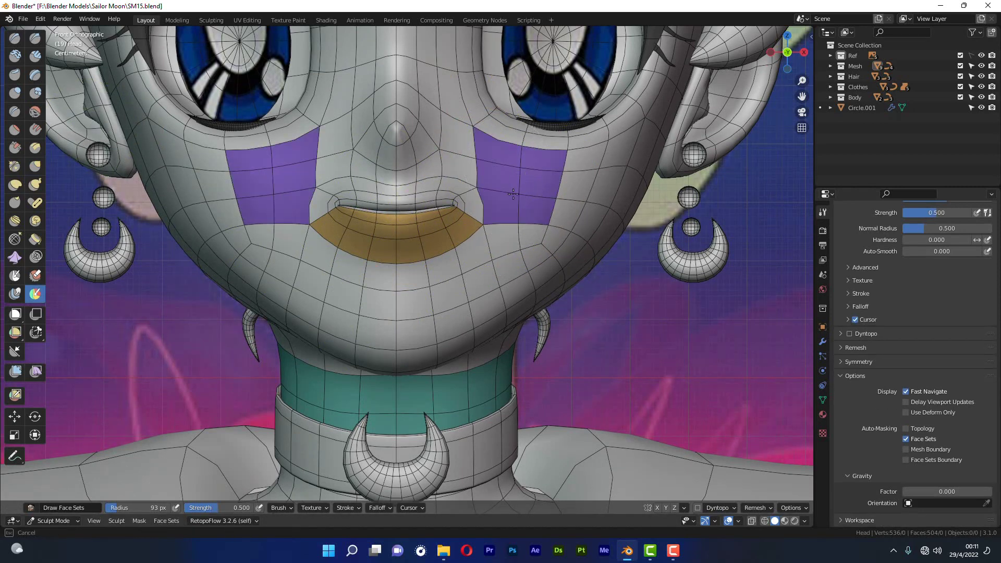
shift+middle_drag(552, 276, 519, 253)
drag(384, 287, 360, 288)
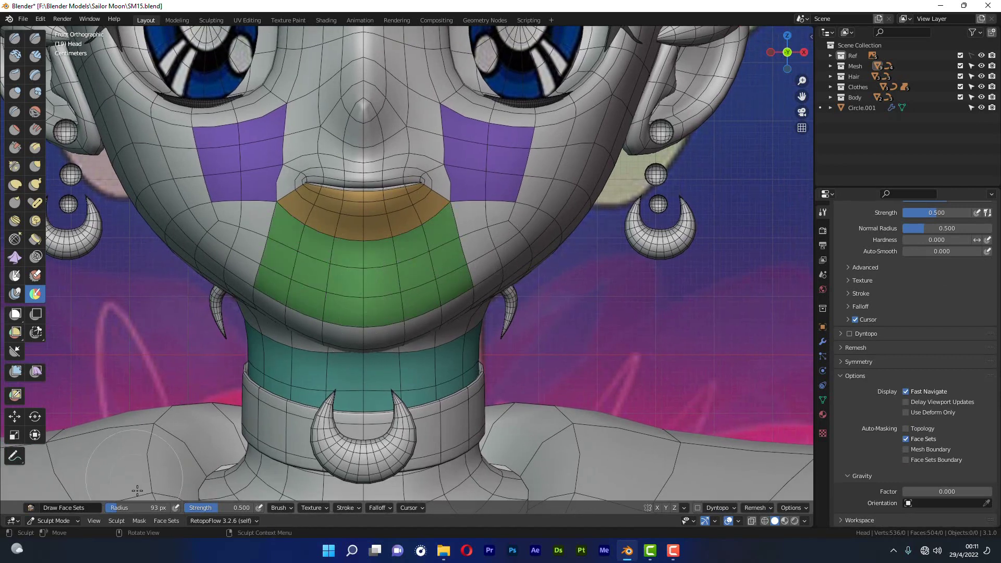
click(166, 521)
Step: Randomize the face set colours repeatedly until the cheeks show blue and the chin yellow
click(209, 368)
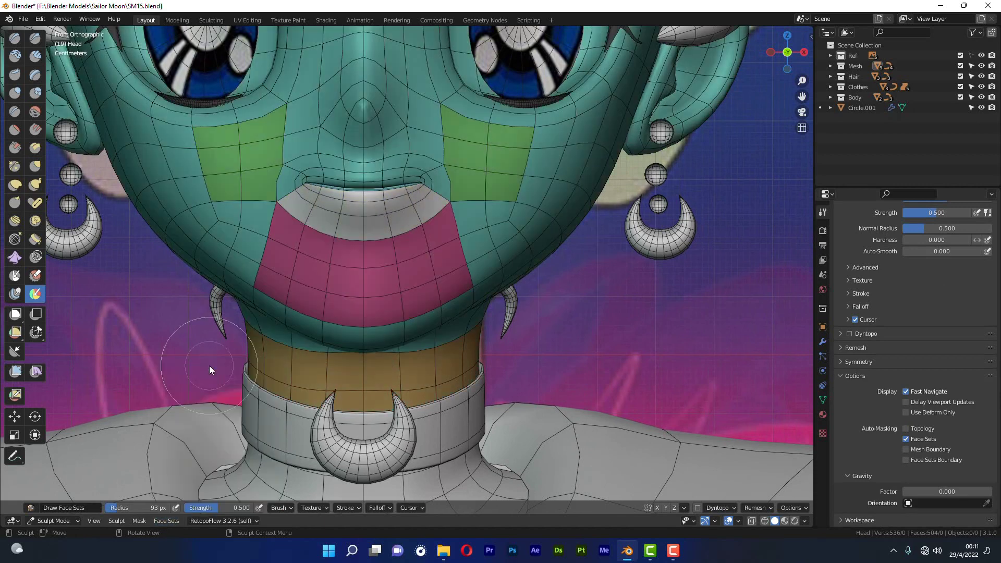
click(166, 520)
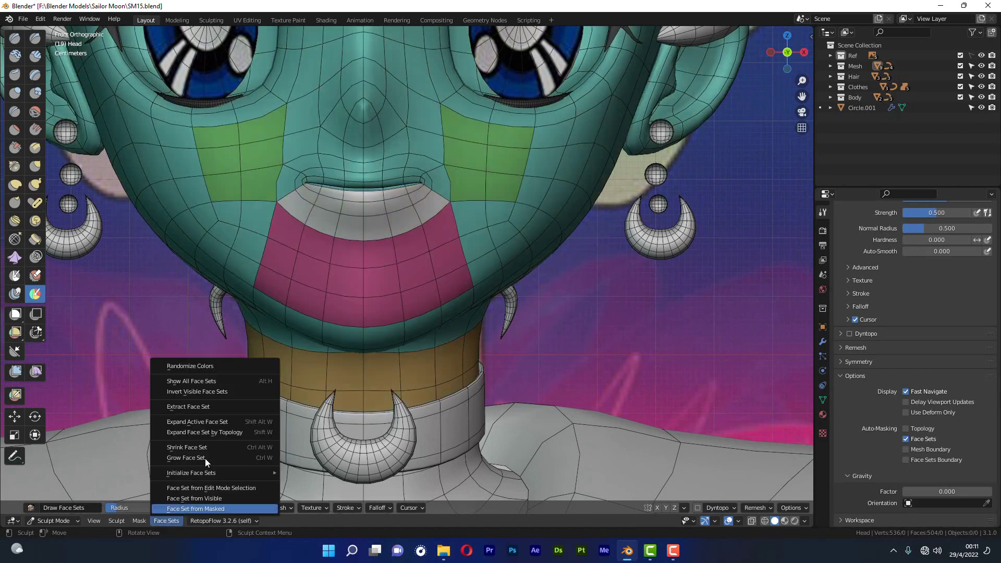
click(207, 366)
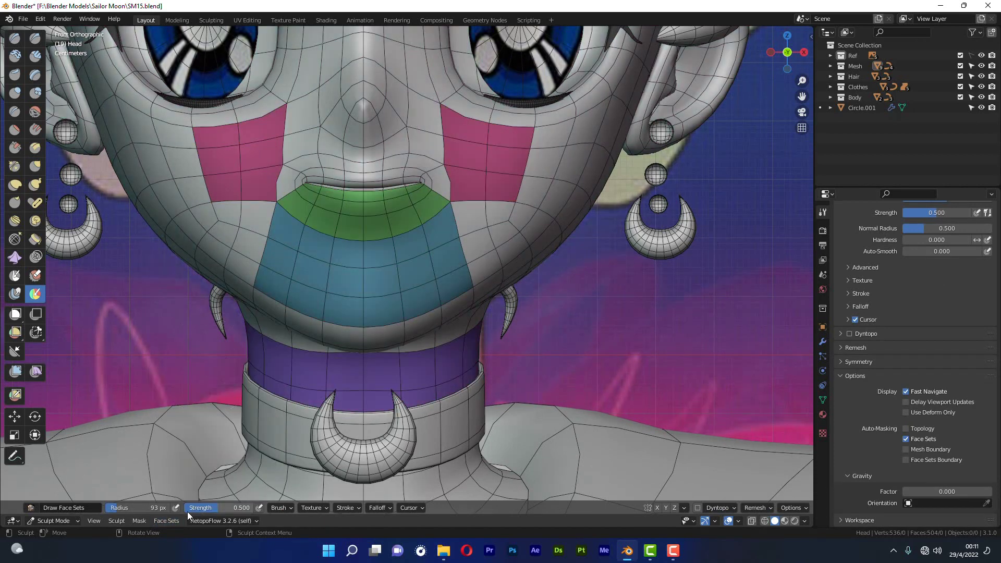
click(168, 520)
click(193, 360)
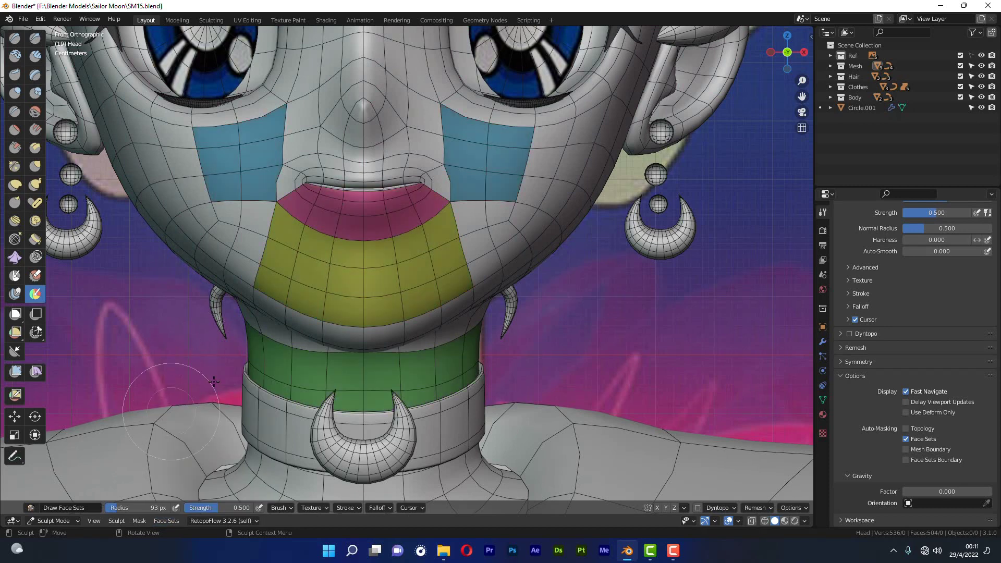
click(176, 523)
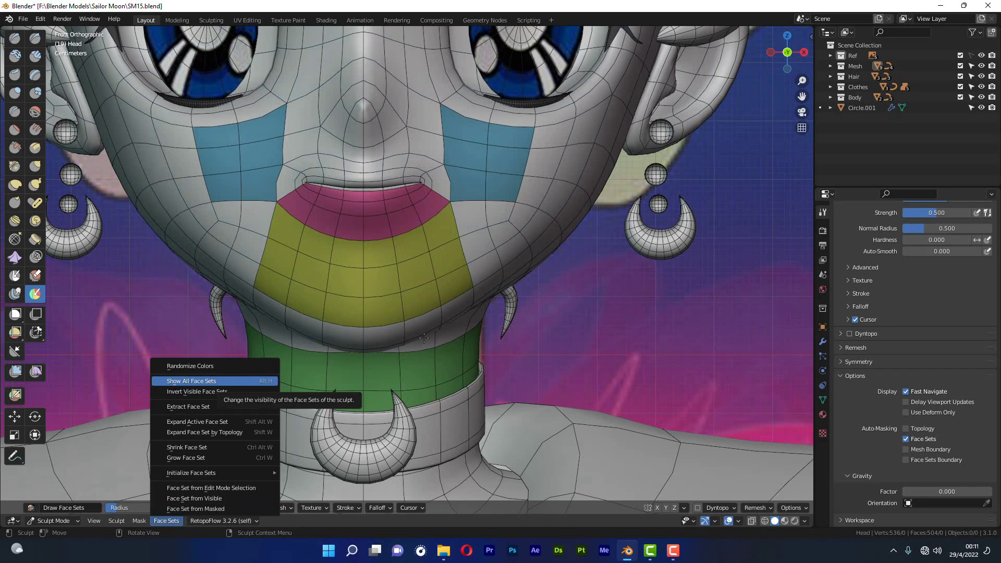
click(232, 381)
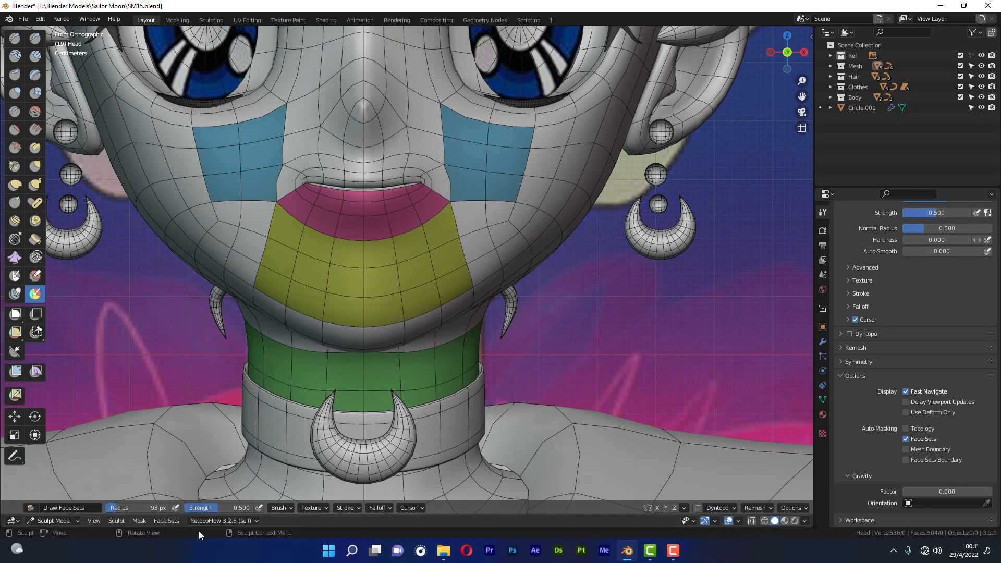
drag(174, 526, 174, 527)
click(168, 519)
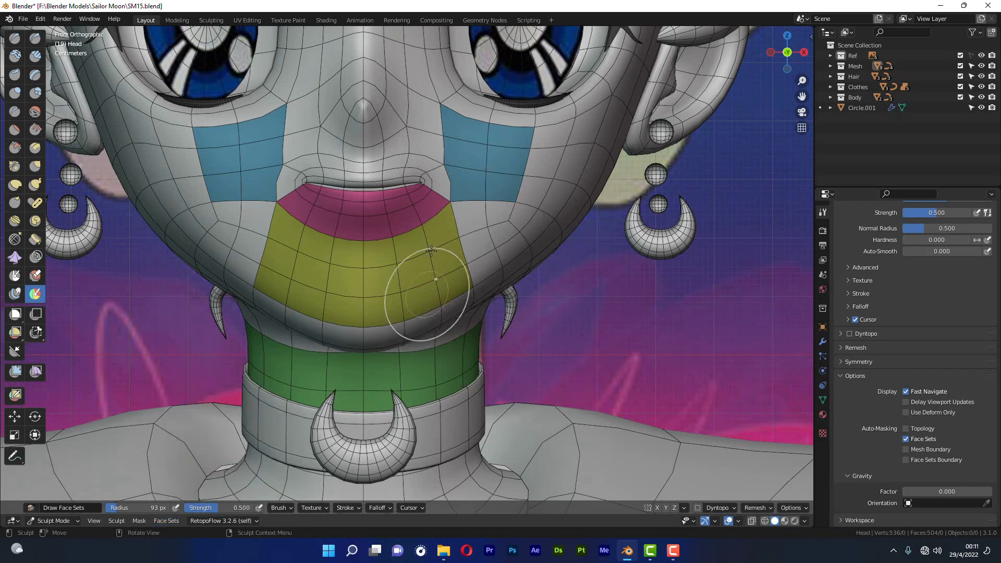
scroll(424, 201, down, 3)
click(167, 521)
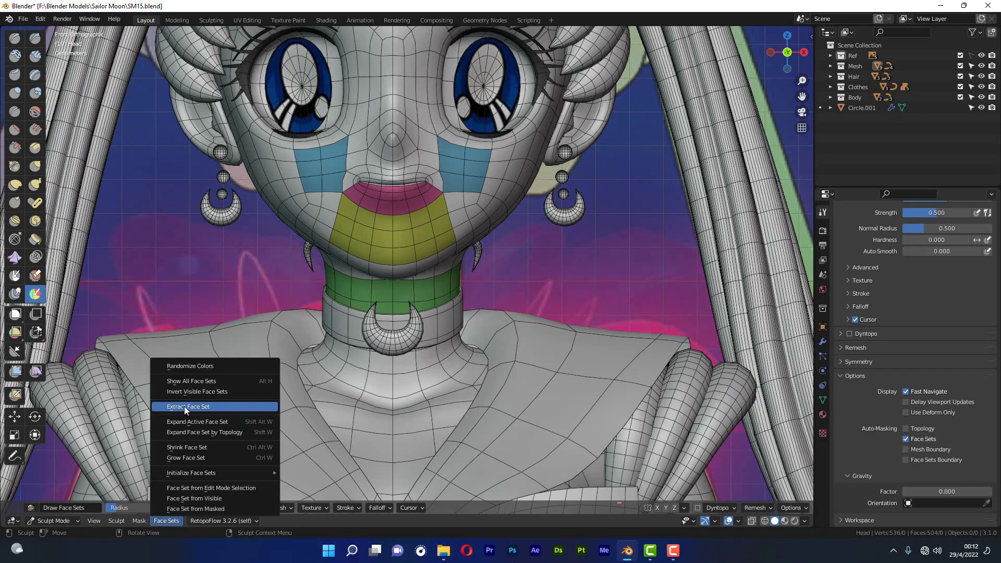
scroll(405, 213, up, 3)
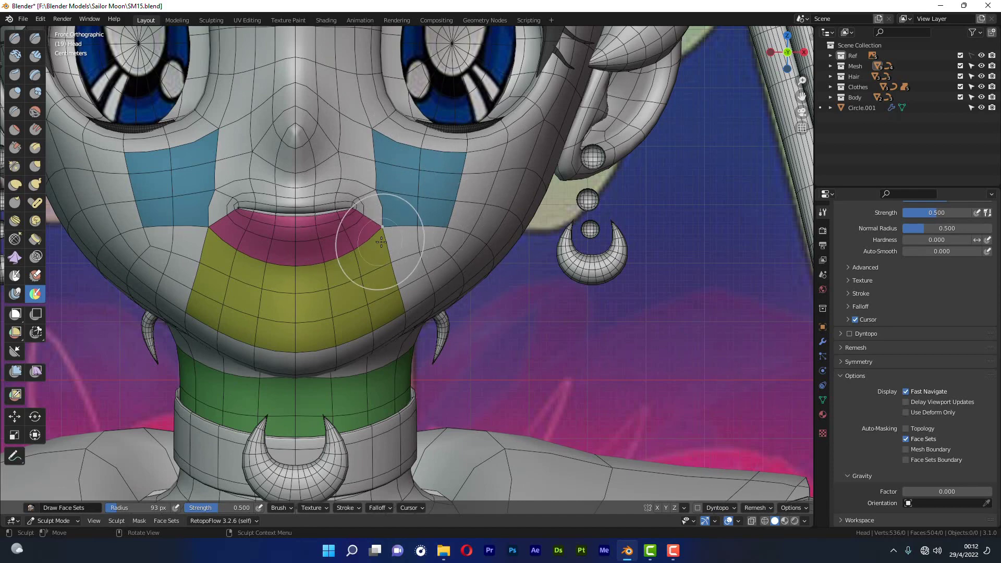
scroll(417, 292, down, 2)
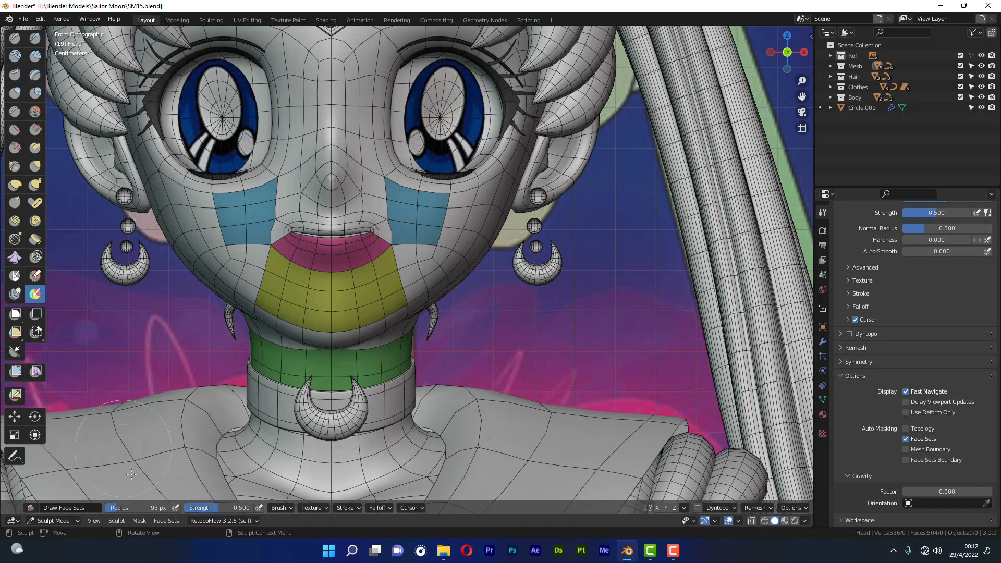
click(139, 520)
click(137, 521)
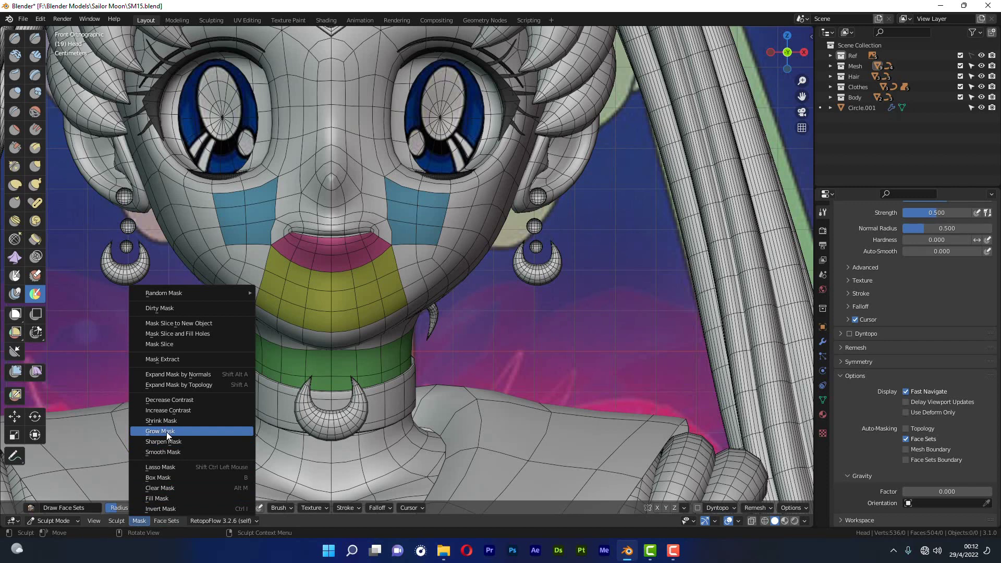
click(183, 359)
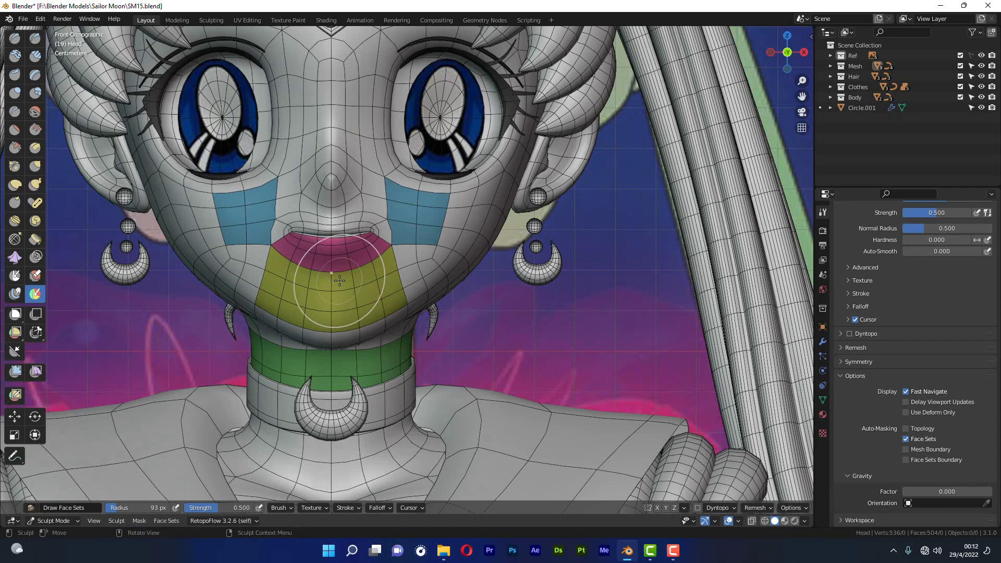
click(164, 520)
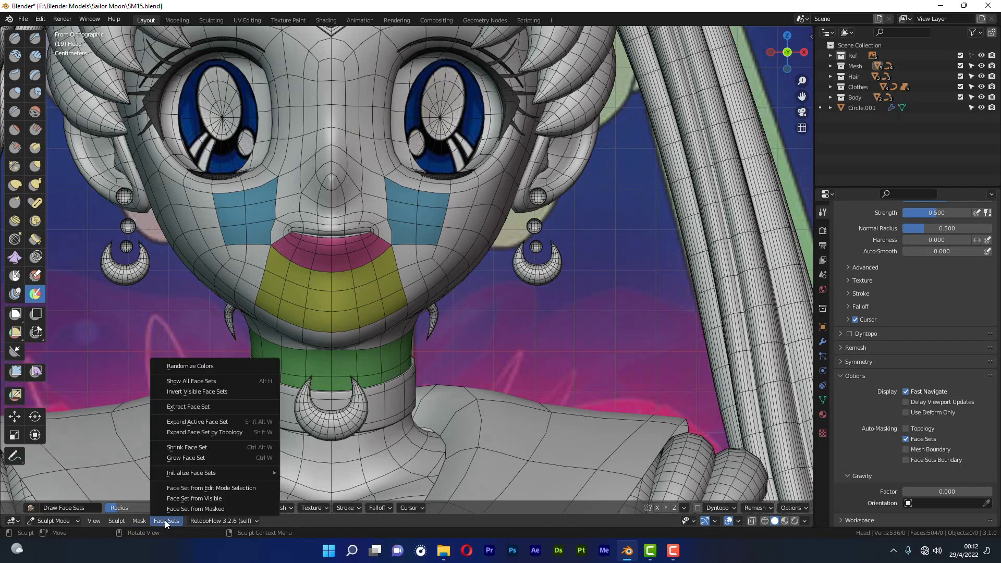
click(184, 446)
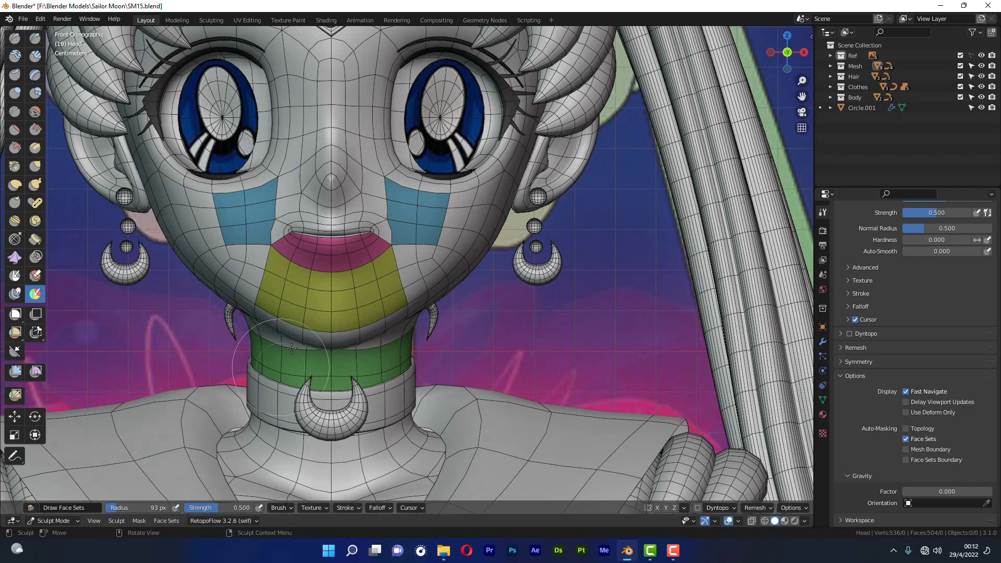
click(176, 521)
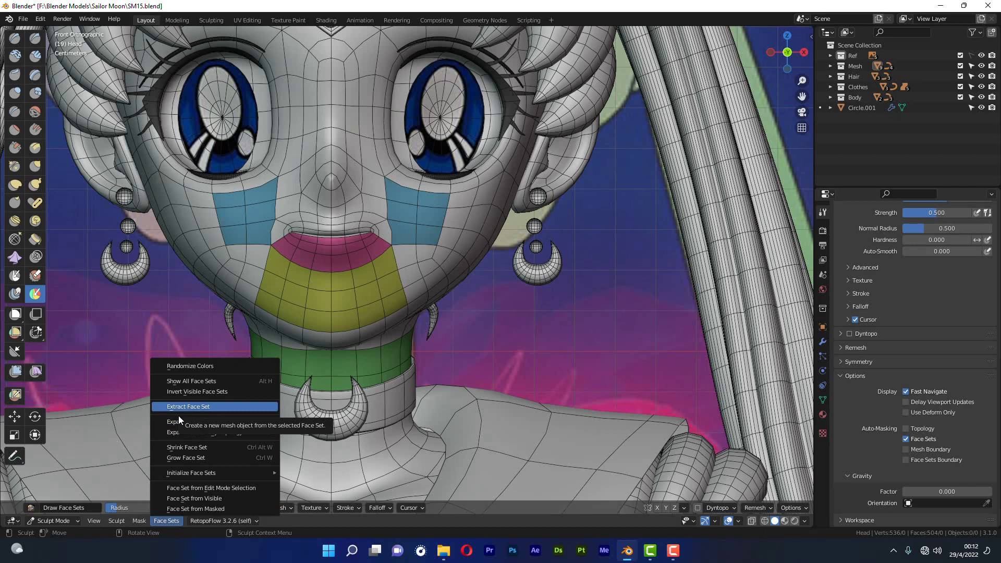
click(193, 406)
click(172, 522)
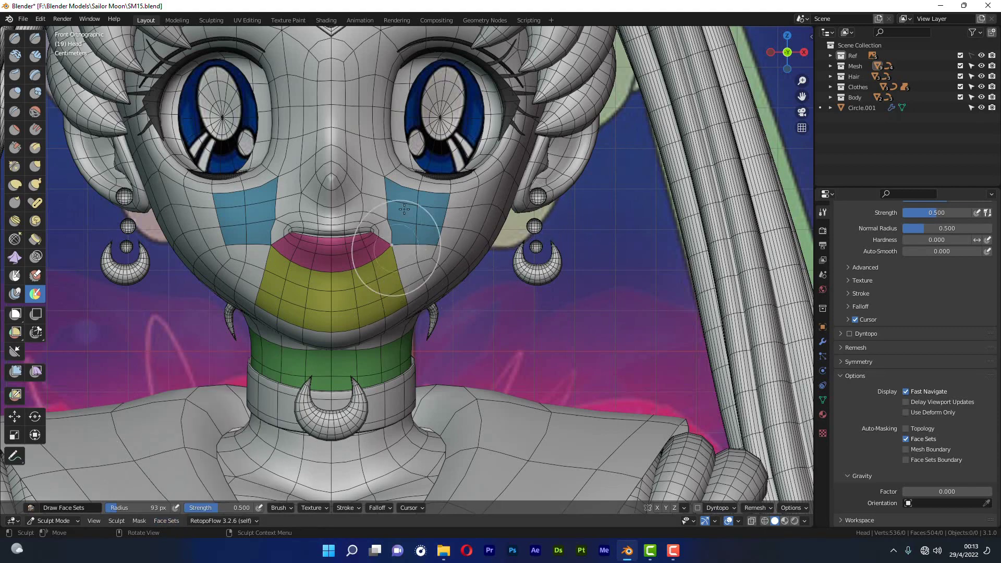
Step: Cancel a cheek face set expand and paint larger purple sets down both cheeks to the jaw
scroll(416, 202, up, 2)
scroll(416, 202, up, 1)
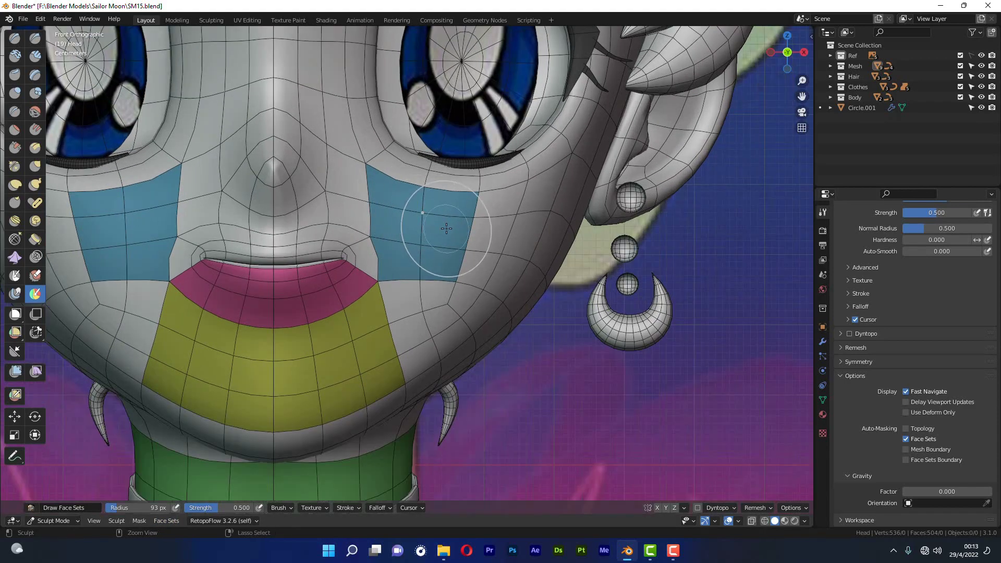
drag(467, 233, 480, 212)
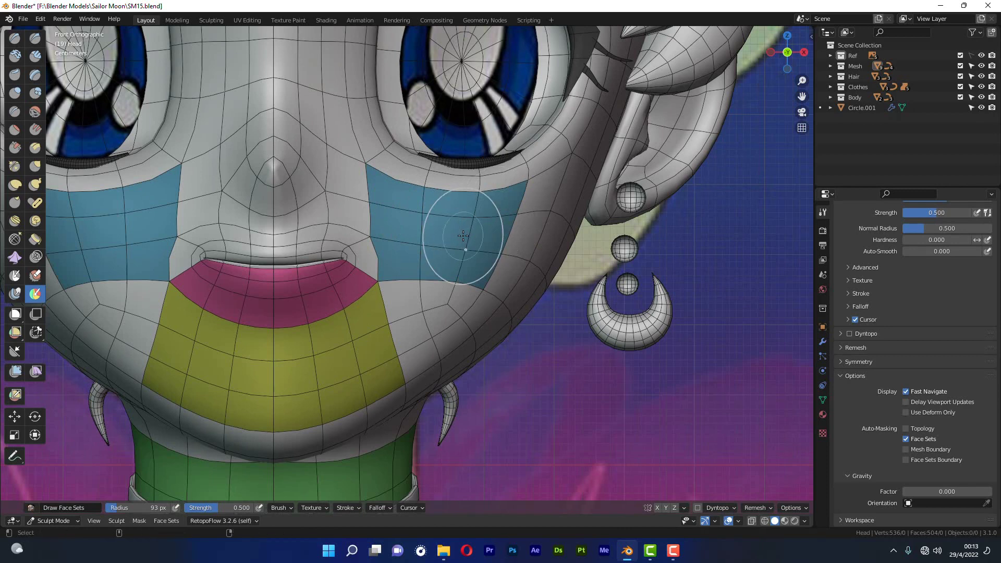
key(shift+w)
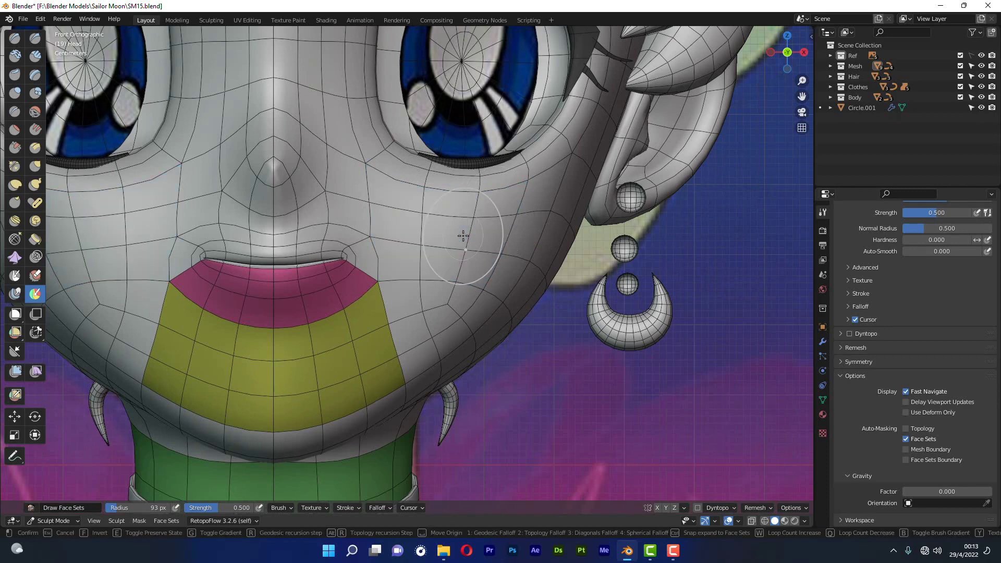
click(408, 200)
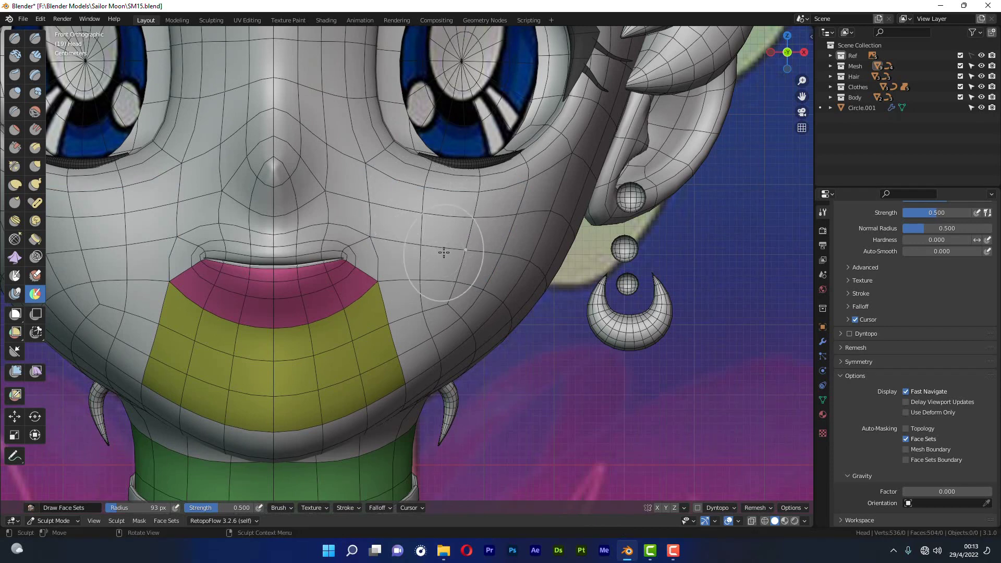
mouse_move(448, 212)
mouse_down()
mouse_move(444, 262)
mouse_move(534, 195)
mouse_up()
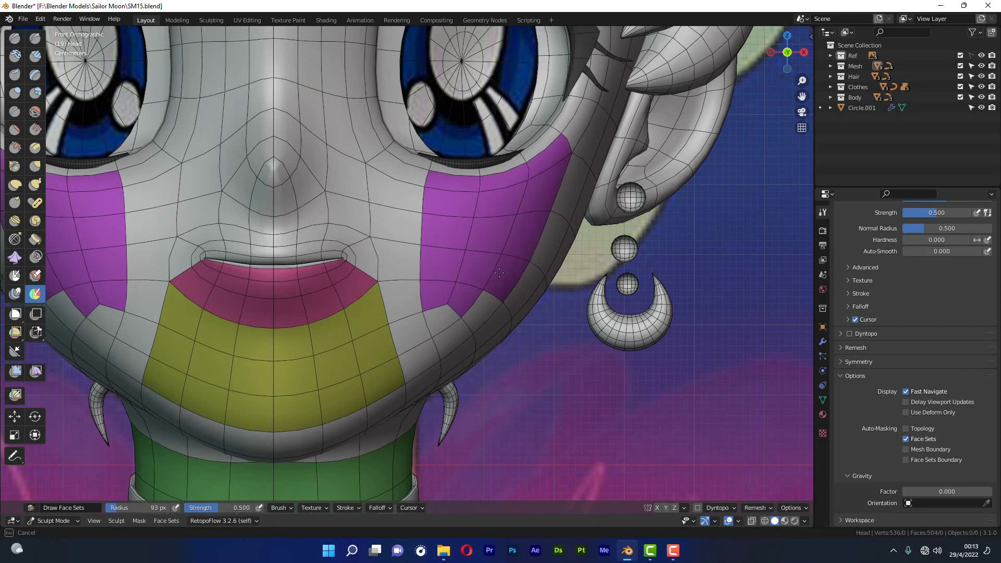
drag(534, 196, 454, 312)
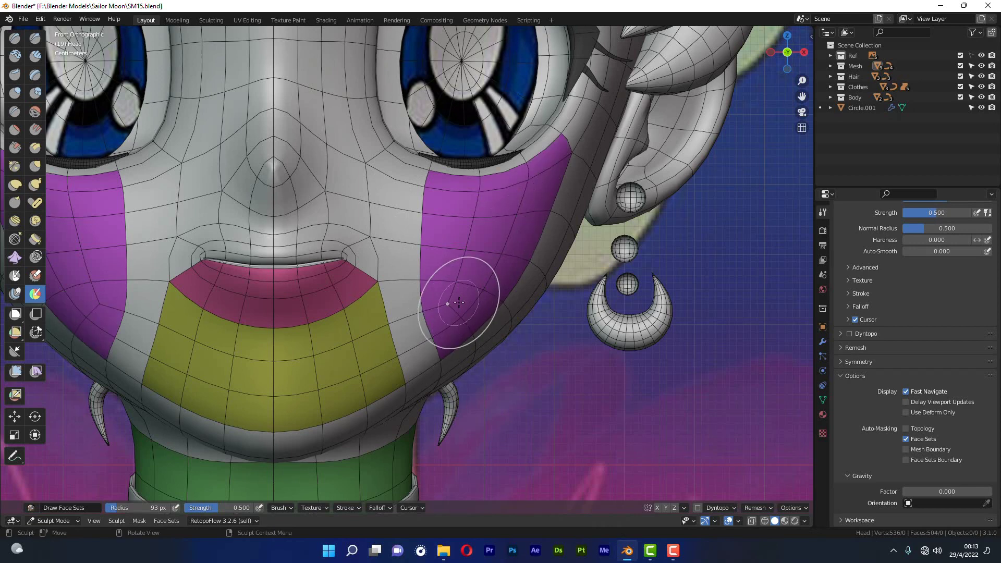
Step: Grow the yellow chin face set over the lower face with Expand Active Face Set
click(159, 520)
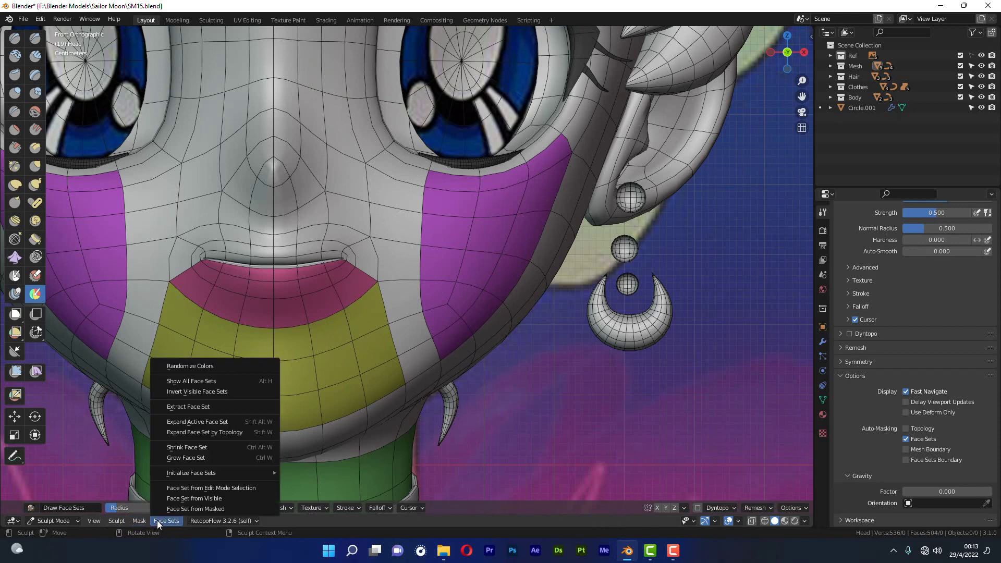
click(193, 426)
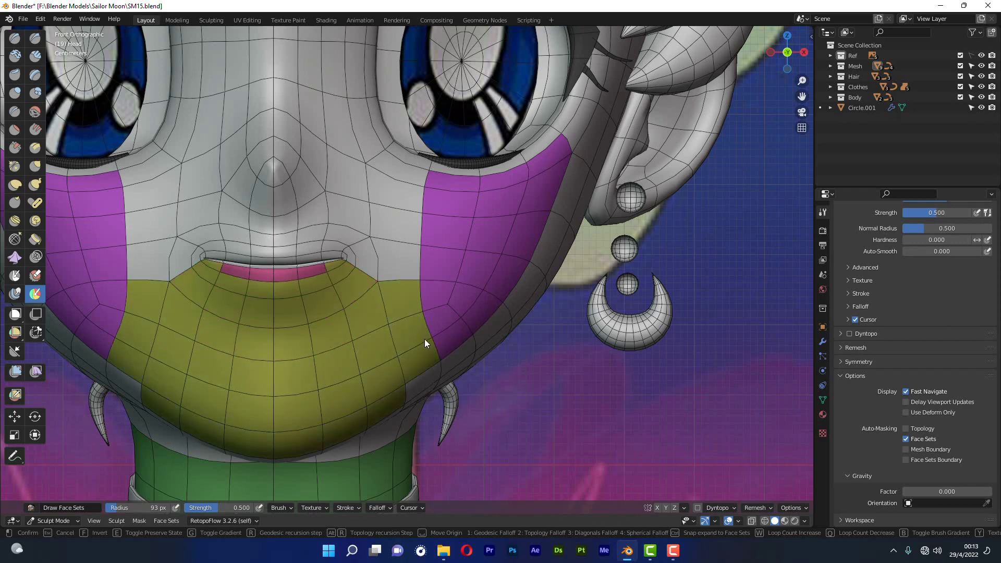
click(529, 267)
Step: Spread a teal face set across most of the face and forehead with Expand Face Set by Topology
click(159, 520)
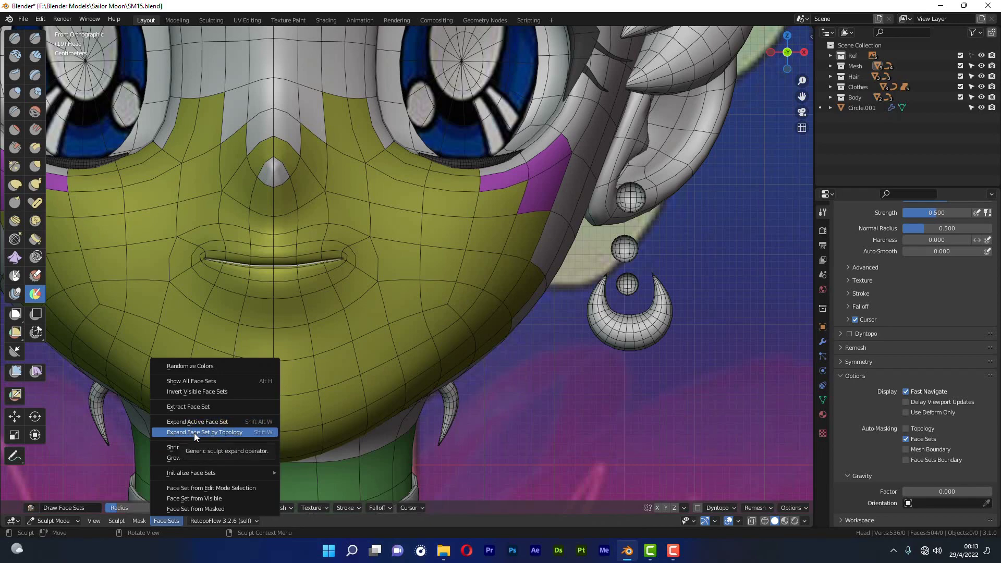
scroll(459, 313, down, 2)
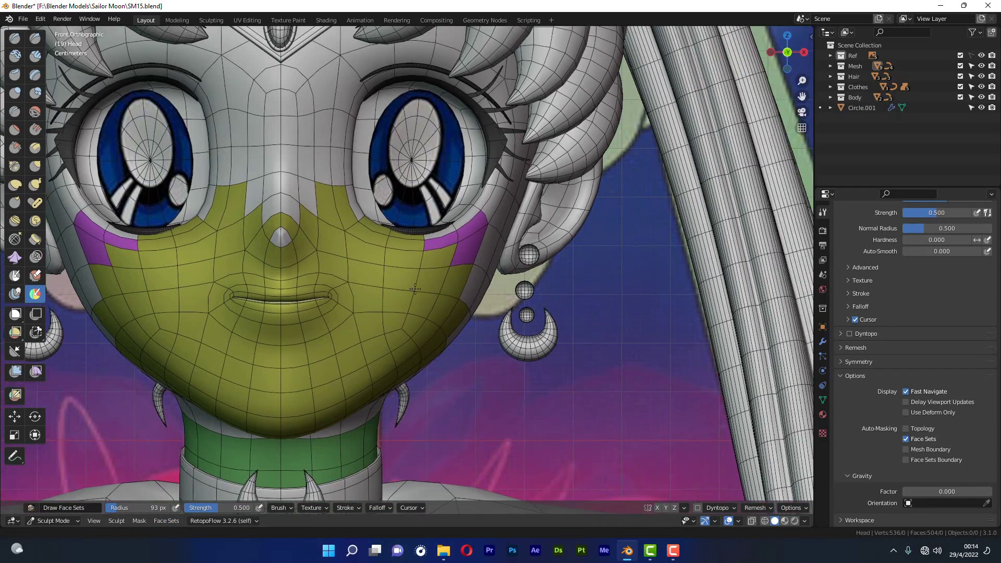
scroll(415, 288, down, 3)
scroll(360, 271, down, 2)
scroll(289, 222, up, 1)
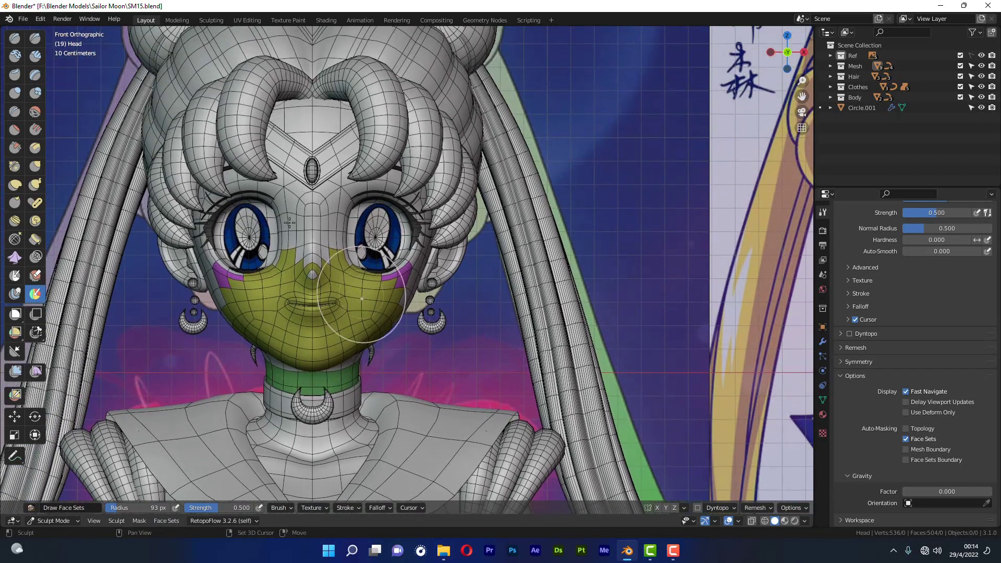
scroll(289, 222, up, 2)
scroll(365, 250, up, 2)
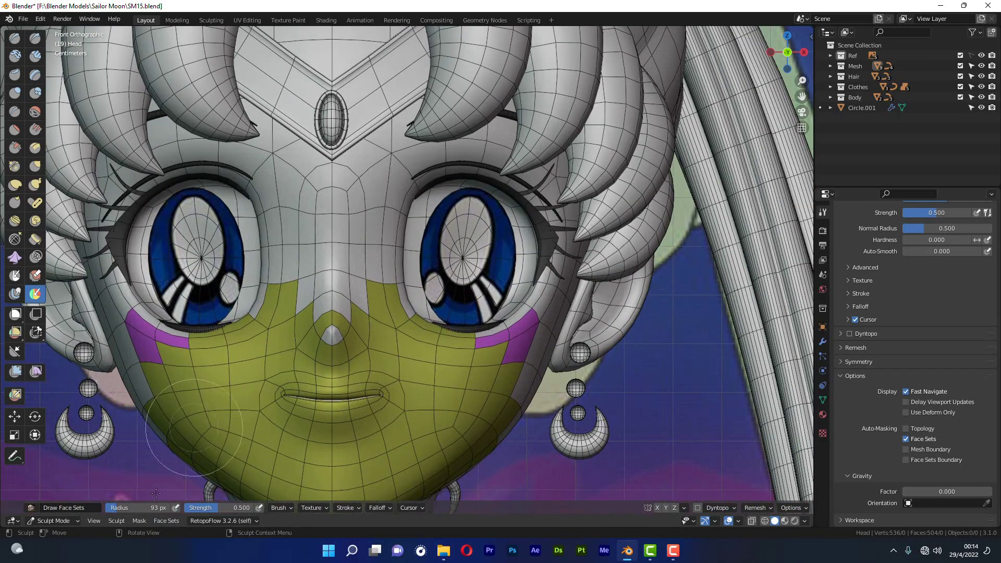
click(168, 521)
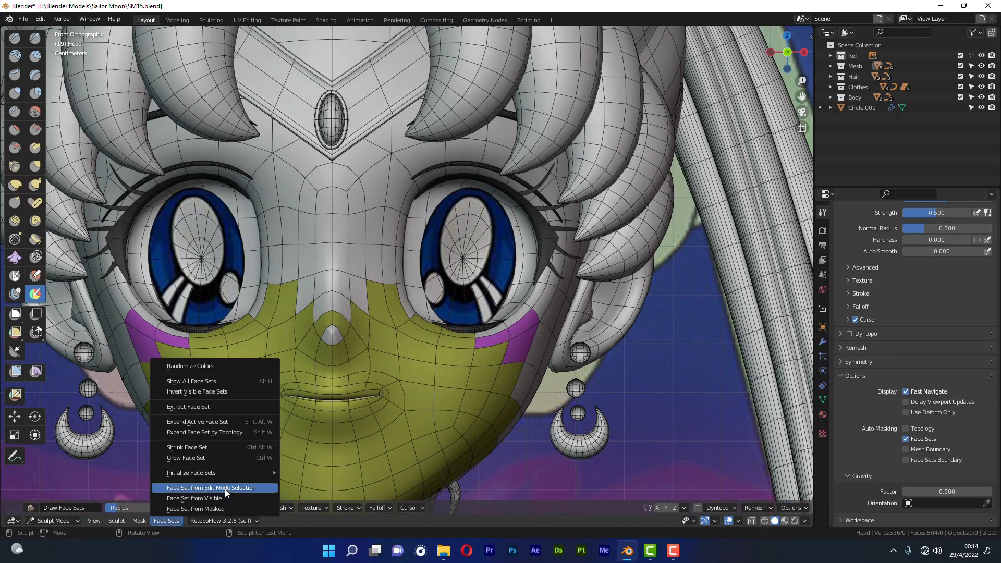
click(205, 430)
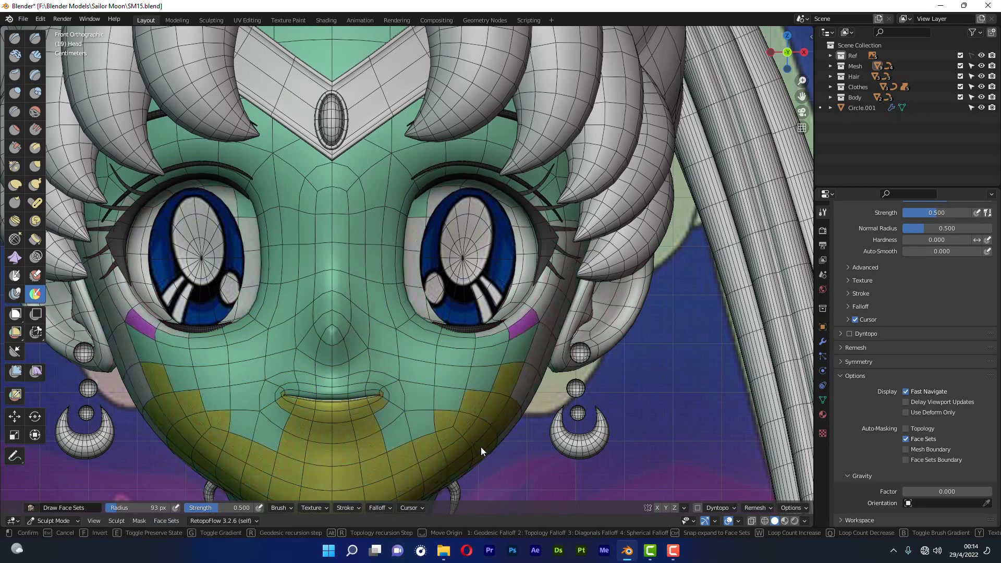
click(458, 430)
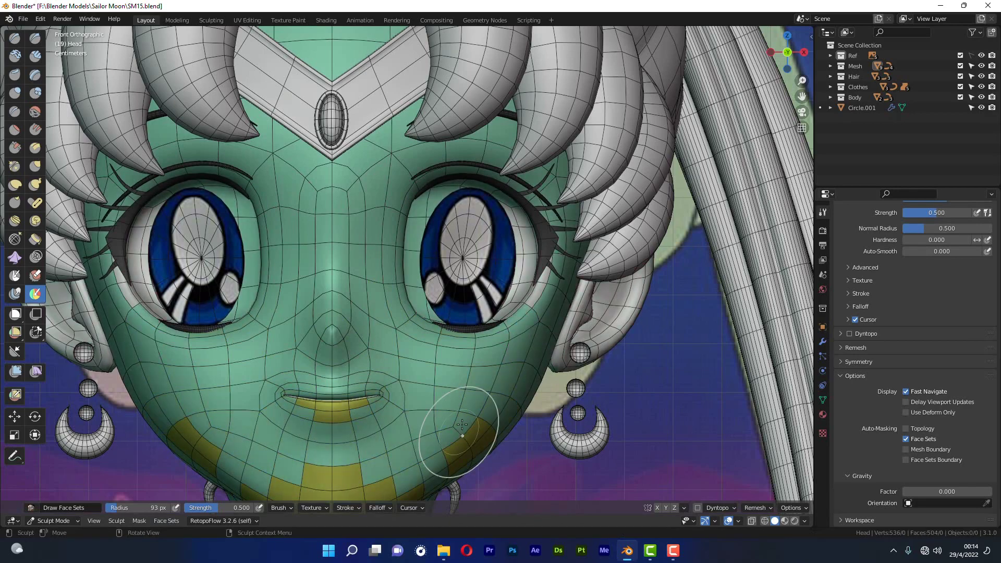
scroll(469, 414, down, 5)
scroll(469, 417, up, 3)
shift+middle_drag(469, 417, 325, 124)
Step: Switch the active sculpt object from the Head to the Body with Alt+Q
shift+scroll(569, 447, down, 5)
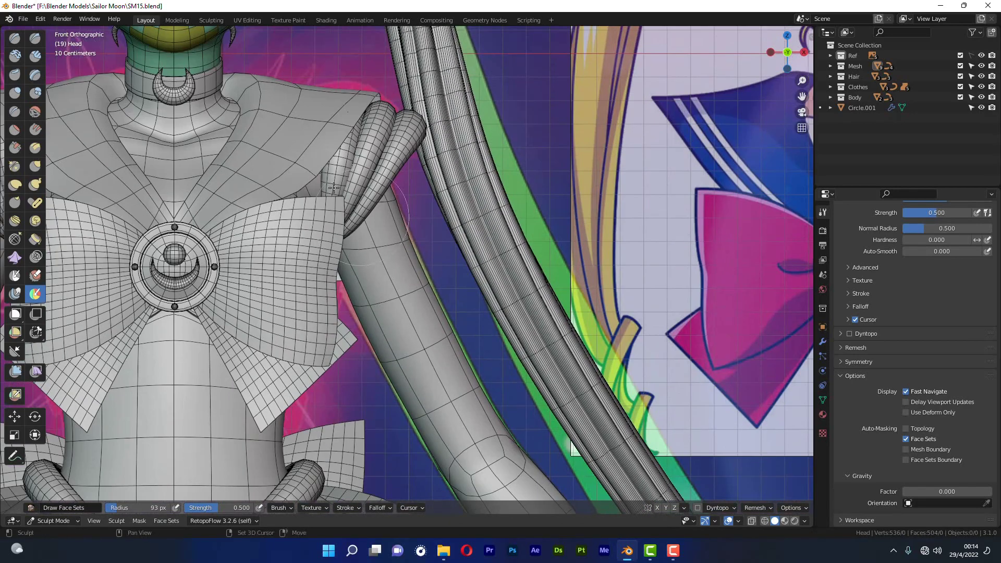
scroll(492, 454, down, 1)
scroll(492, 454, down, 5)
scroll(333, 249, up, 3)
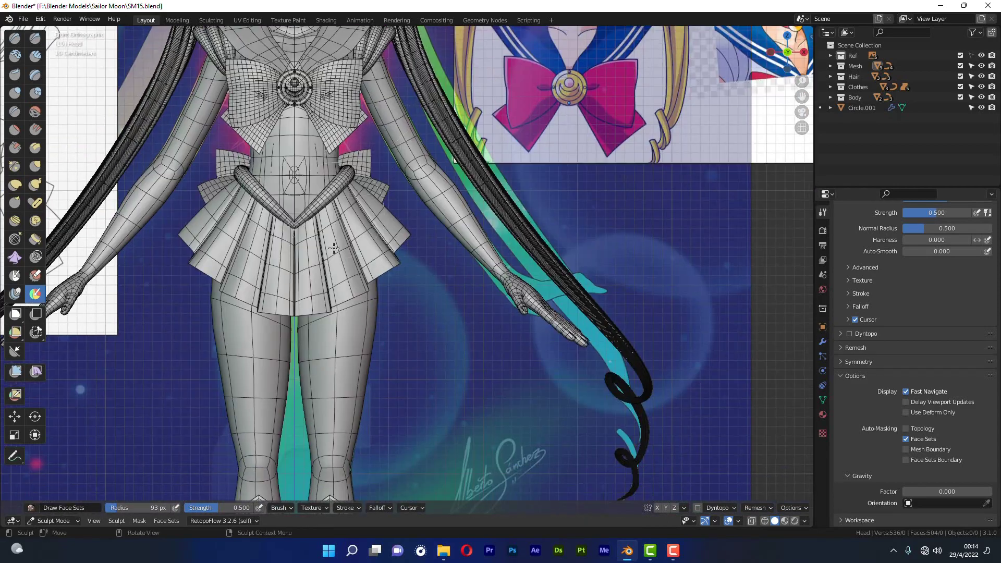
shift+scroll(453, 251, down, 5)
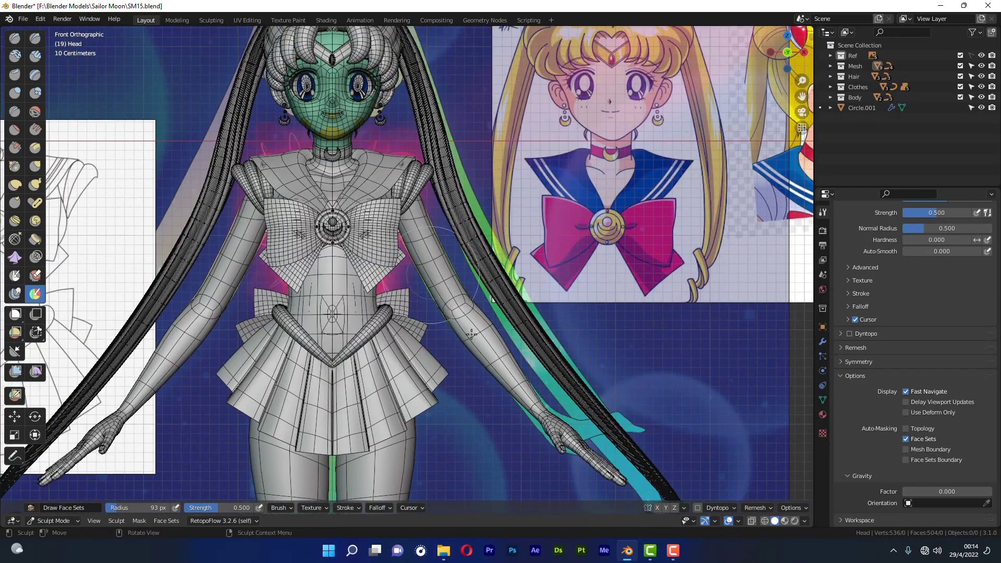
key(Tab)
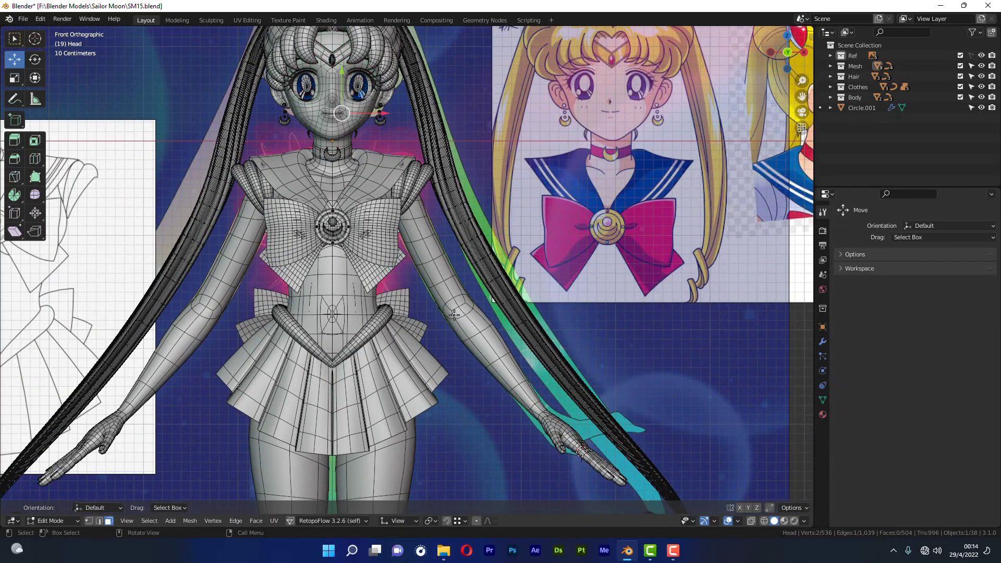
key(Tab)
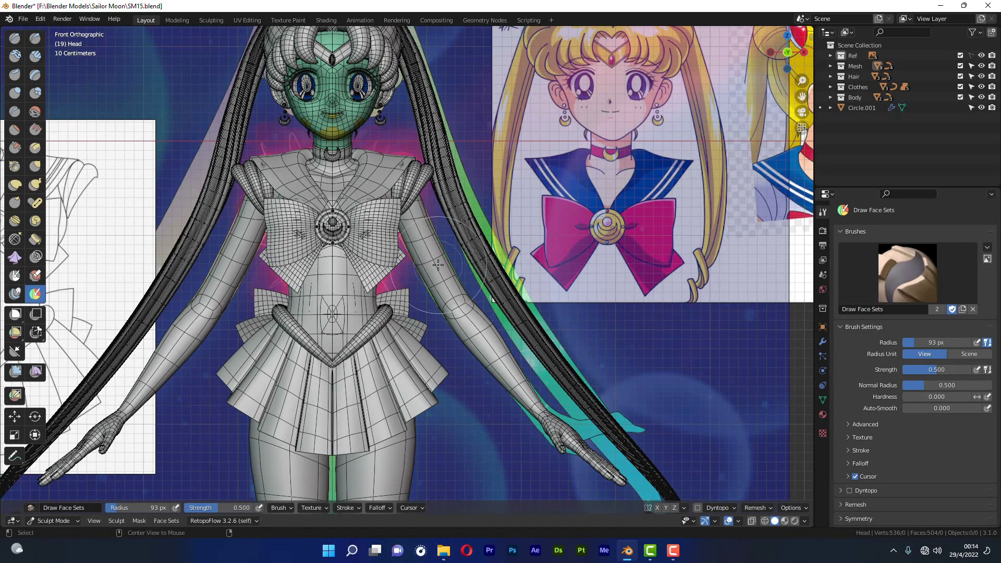
key(alt+q)
scroll(461, 287, up, 3)
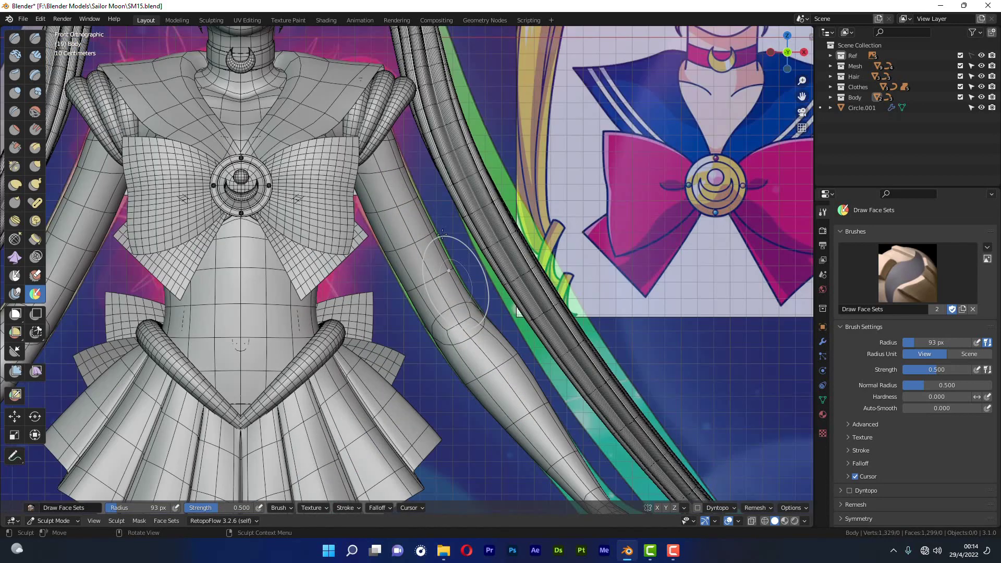
shift+scroll(308, 119, up, 5)
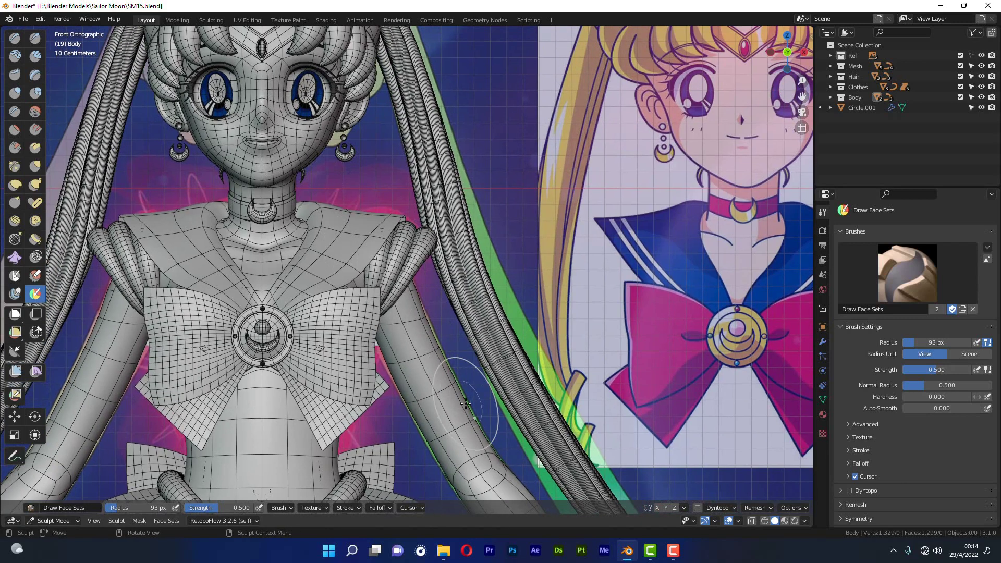
Step: Undo a stray pink face set stroke on the arms and neck, then pan over the arm
click(294, 142)
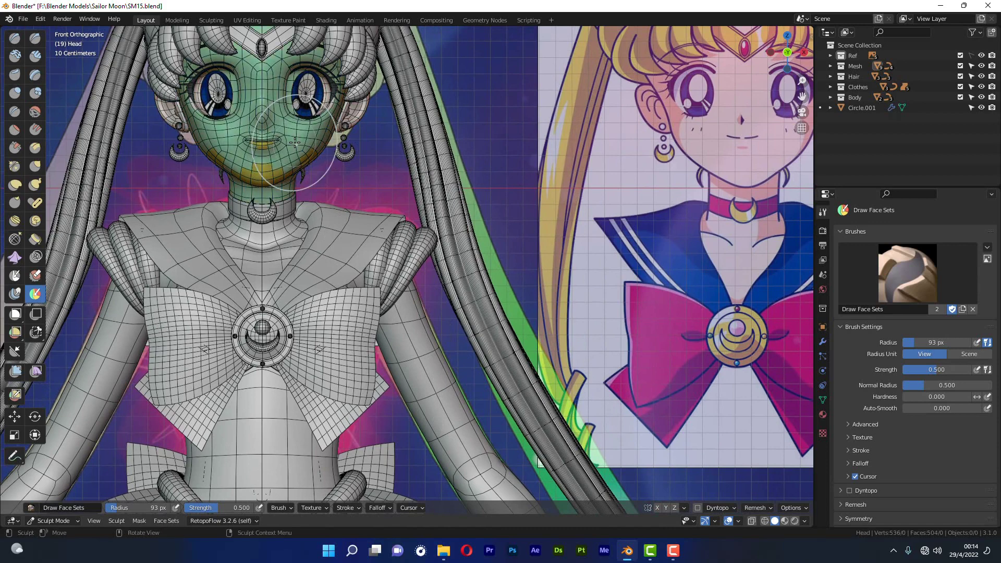
click(429, 384)
key(ctrl+z)
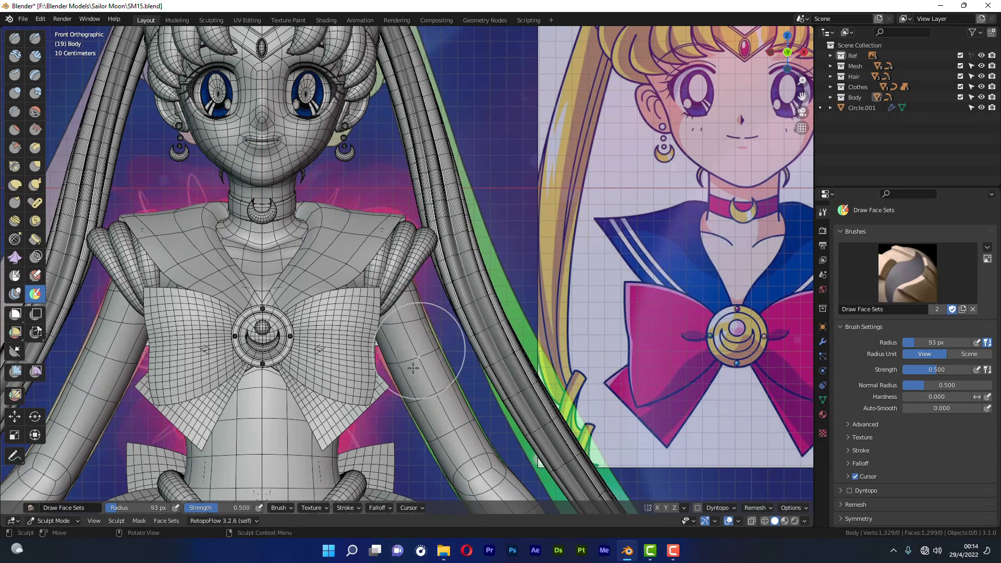
shift+middle_drag(475, 421, 388, 198)
shift+middle_drag(335, 134, 329, 230)
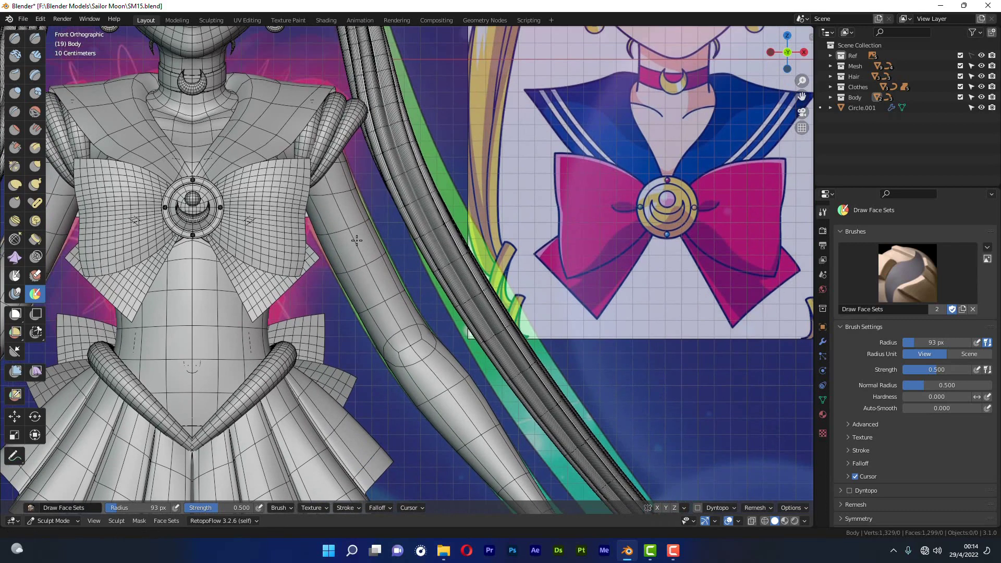
scroll(357, 240, down, 3)
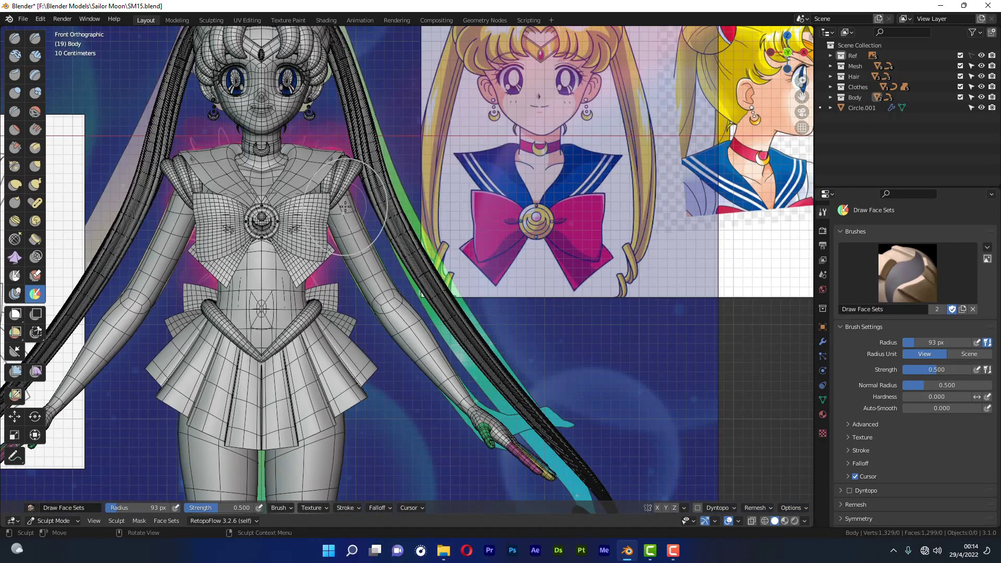
Step: Paint both arms red from shoulder to wrist, then bring up the Face Sets menu
mouse_move(350, 206)
mouse_down()
mouse_move(414, 359)
mouse_move(449, 398)
mouse_up()
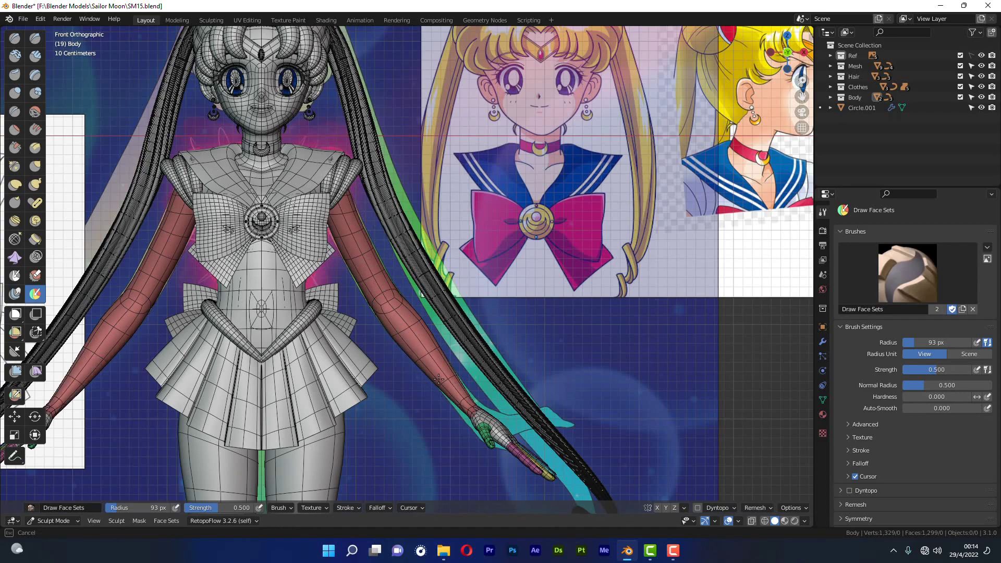
mouse_move(438, 376)
middle_down()
mouse_move(338, 321)
mouse_move(142, 508)
middle_up()
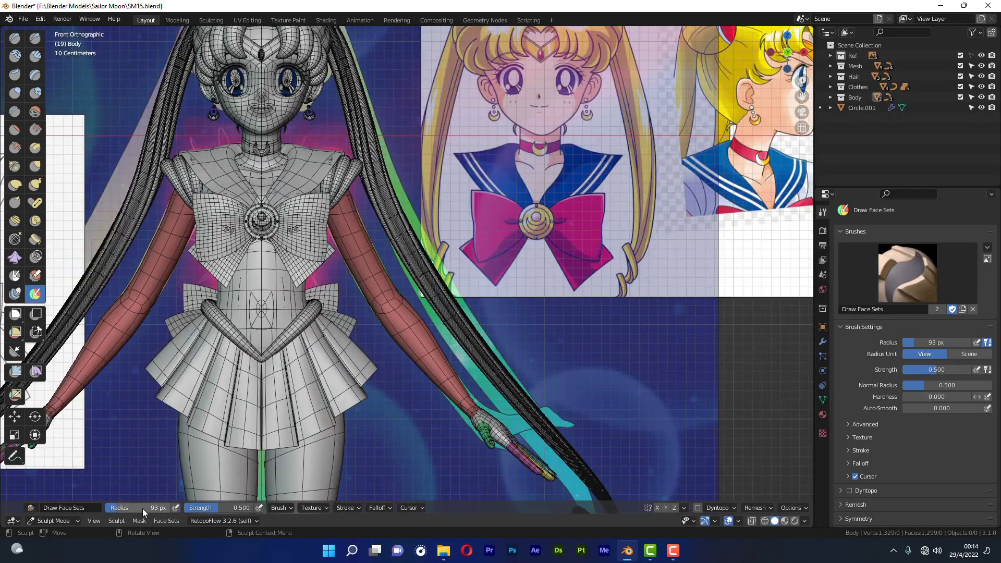
click(167, 523)
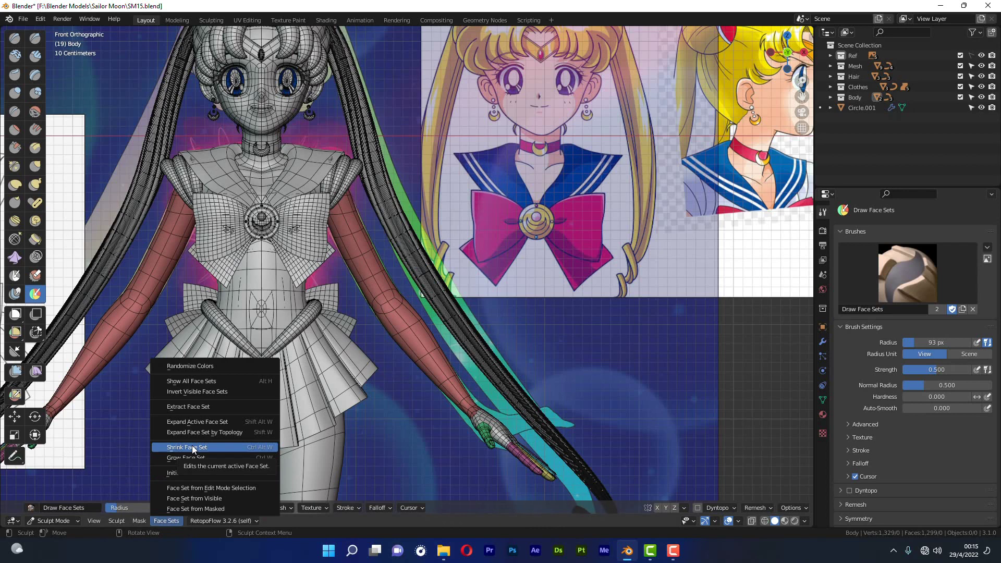
Step: Frame the upright forearm and shrink the red arm face set by several rings
click(192, 447)
scroll(461, 383, up, 4)
scroll(462, 383, up, 3)
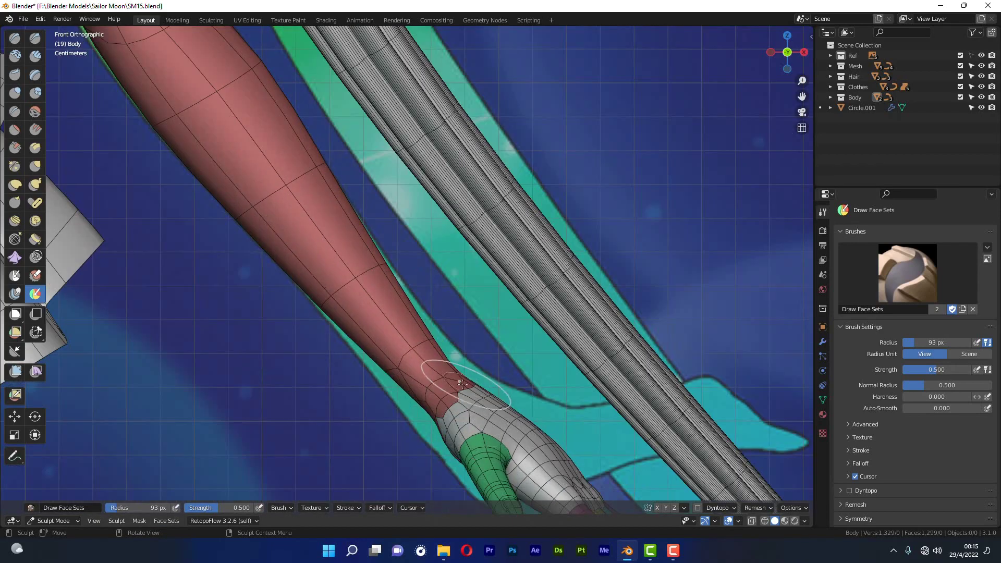
middle_drag(462, 383, 424, 331)
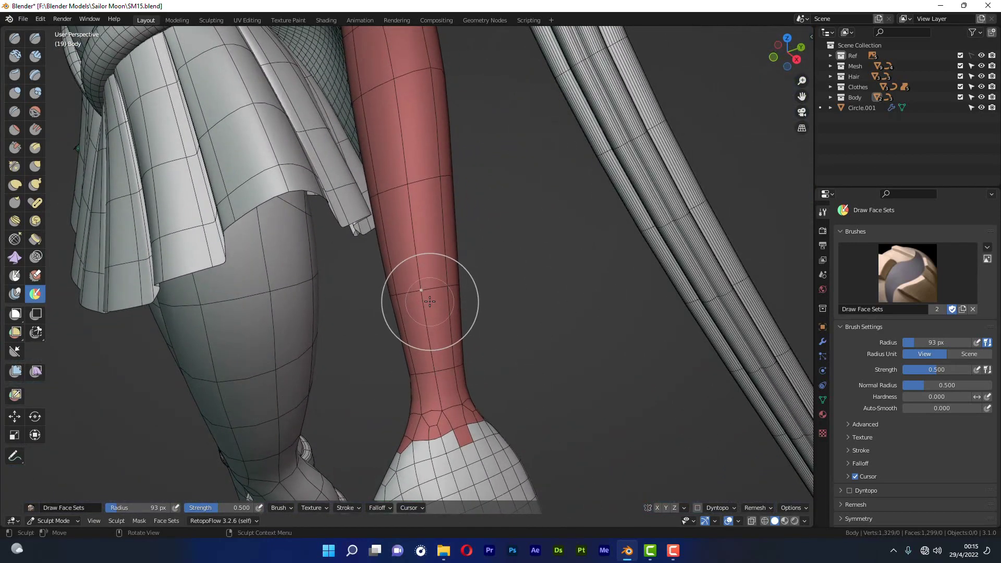
click(167, 520)
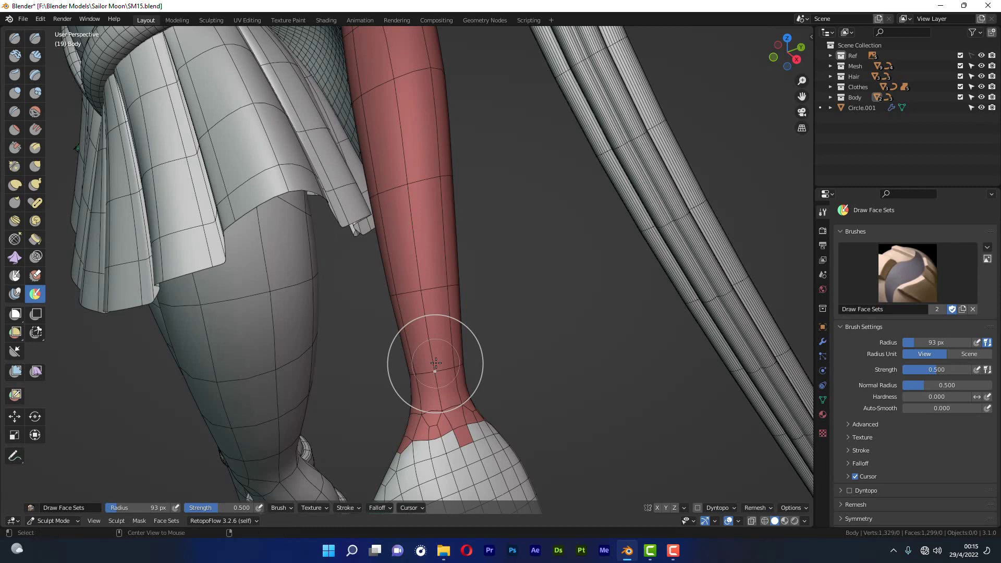
key(ctrl+alt+w)
key(ctrl+alt+w)
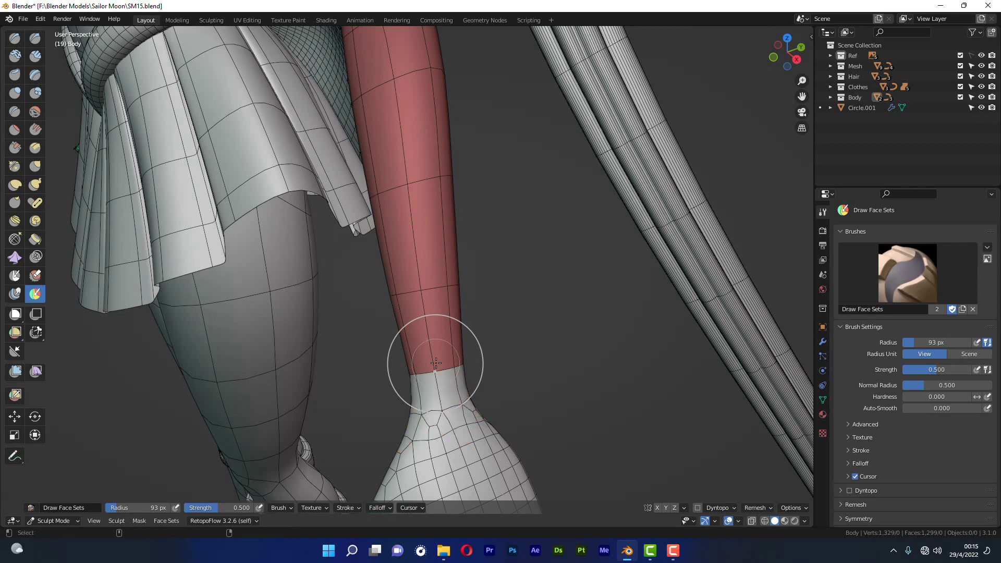
key(ctrl+alt+w)
key(ctrl+w)
key(ctrl+alt+w)
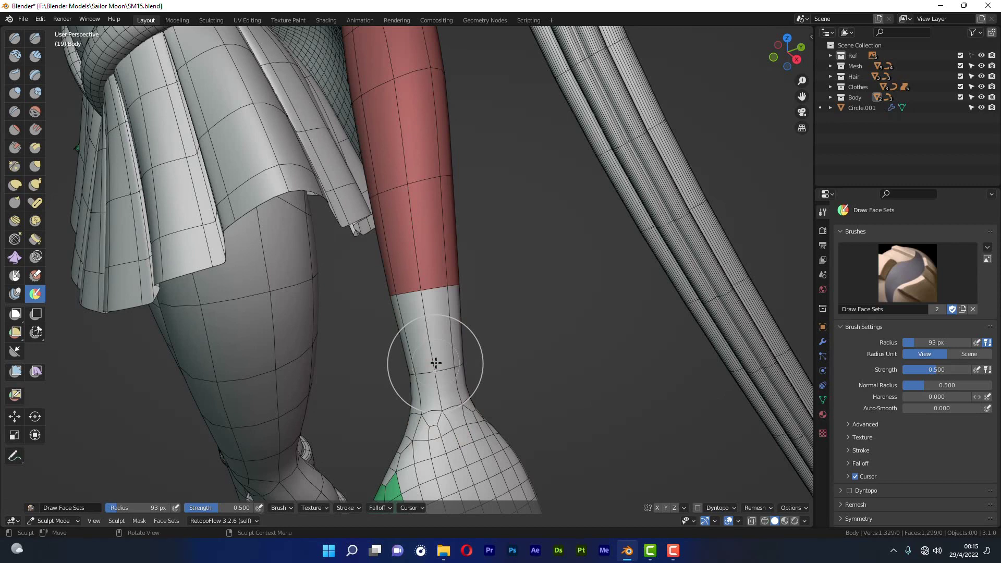
key(ctrl+alt+w)
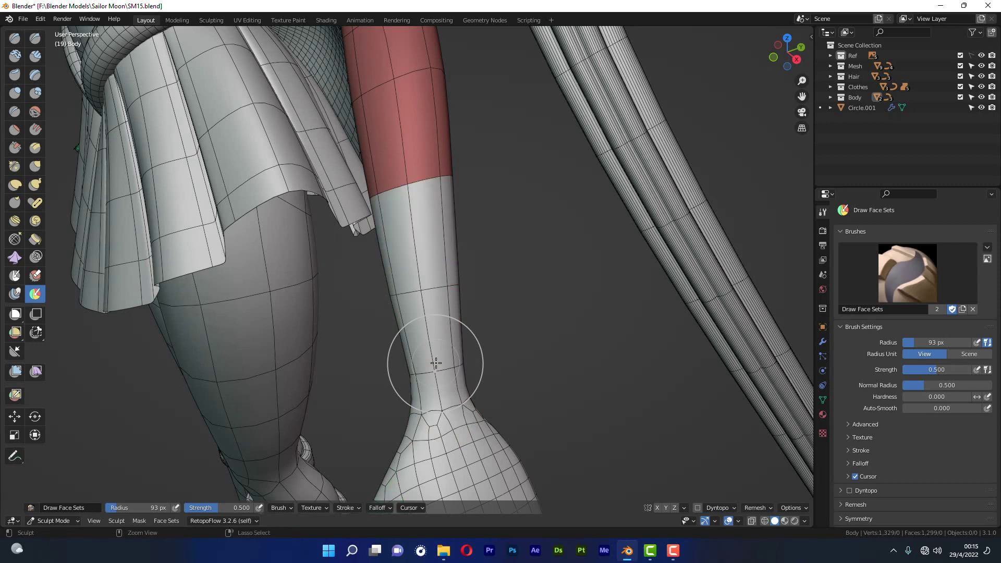
Step: Grow the red face set down to the wrist, then shrink it back to a band below the elbow
click(158, 521)
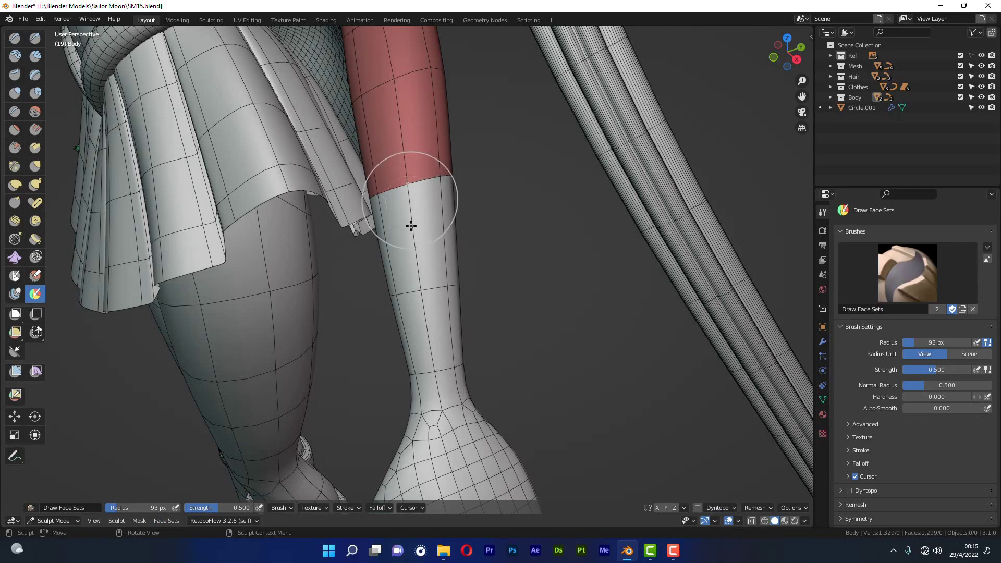
mouse_move(409, 223)
middle_down()
mouse_move(442, 285)
mouse_move(402, 123)
middle_up()
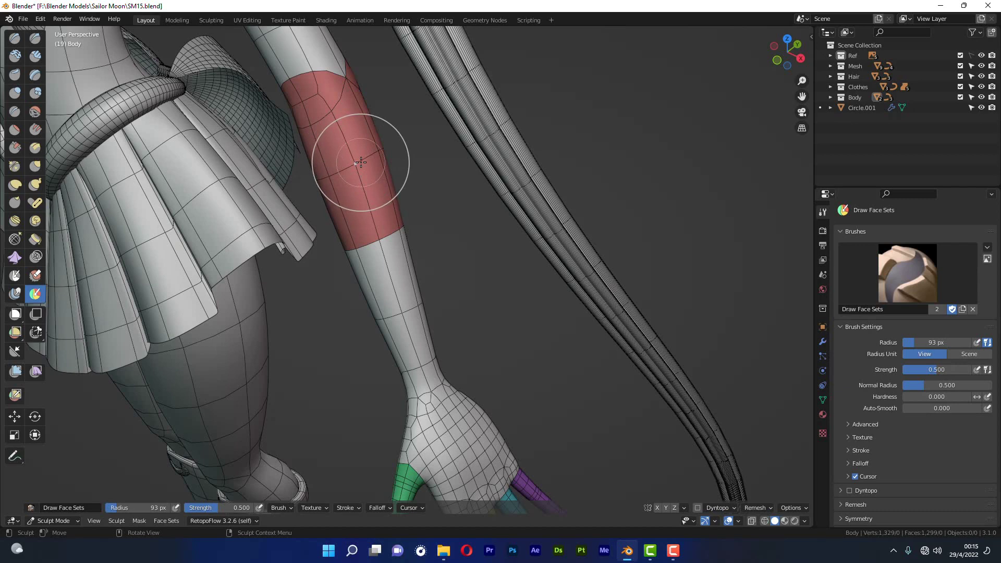
key(ctrl+w)
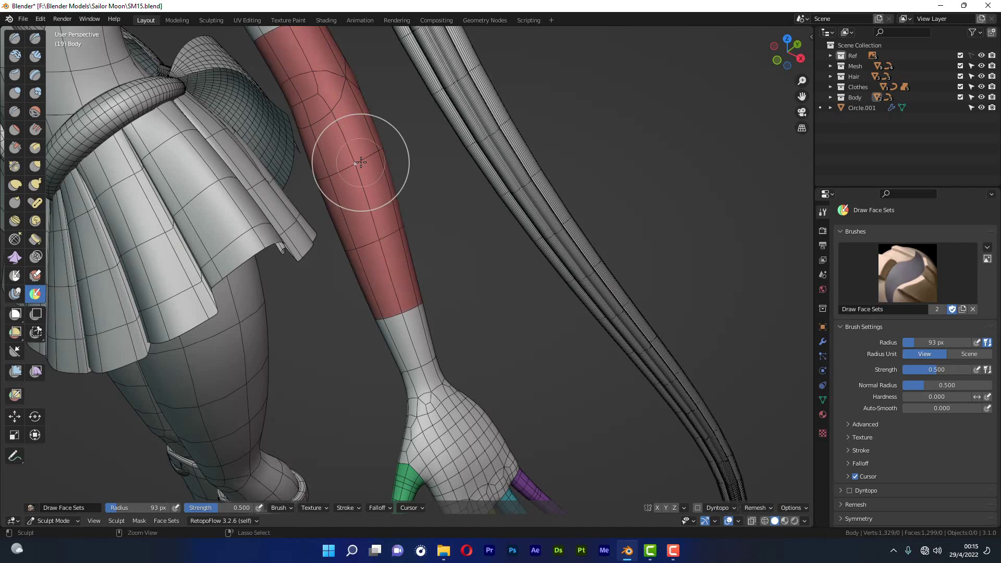
key(ctrl+w)
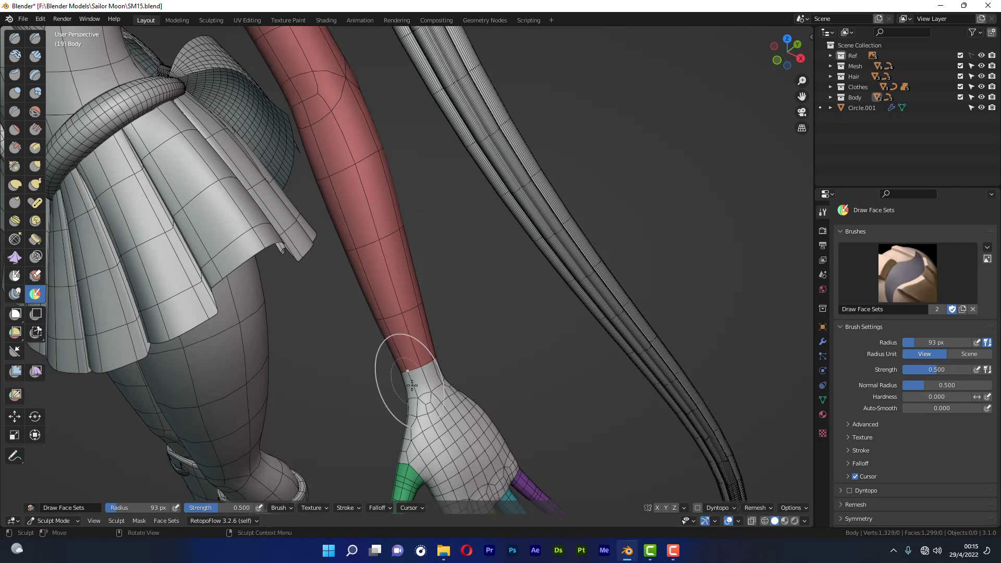
scroll(431, 394, up, 3)
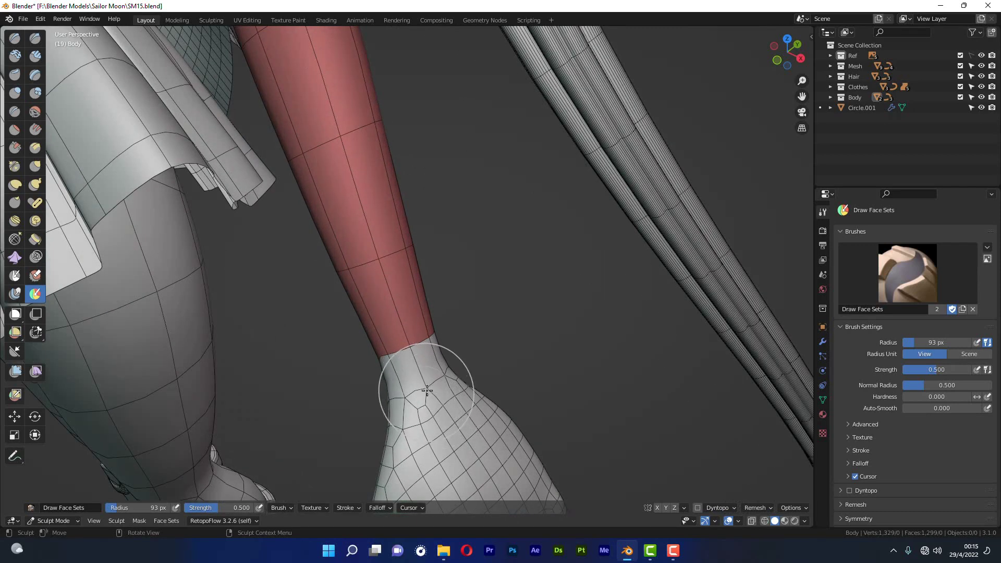
key(ctrl+alt+w)
key(ctrl+alt+w)
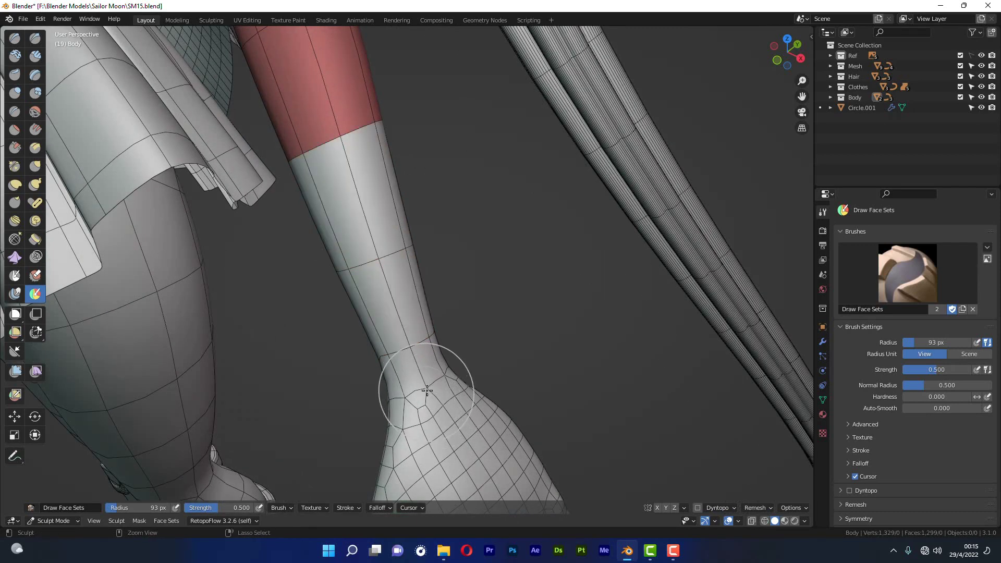
key(ctrl+alt+w)
scroll(426, 391, down, 5)
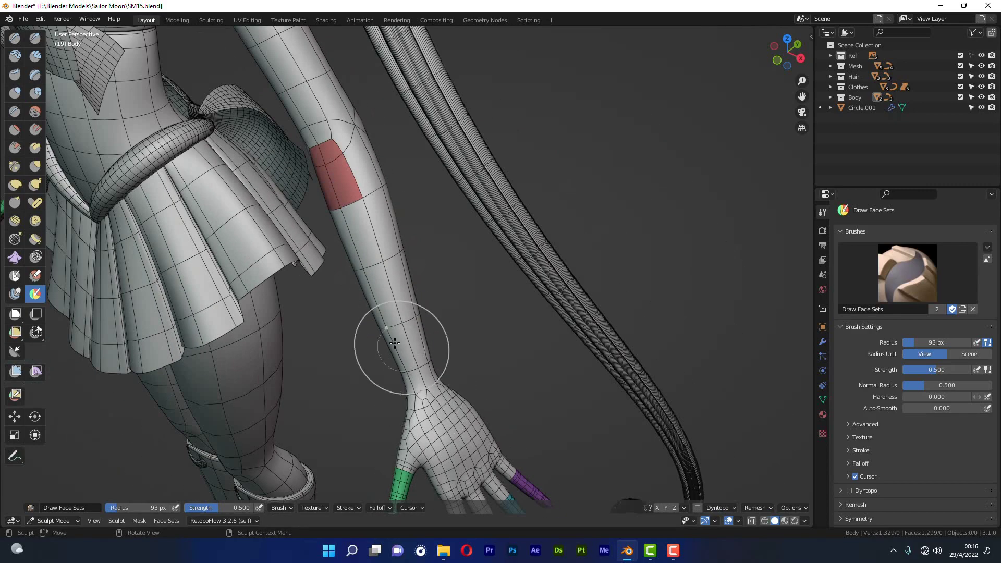
Step: With the elbow band and hand in view, browse the Initialize Face Sets options without applying any
middle_drag(398, 345, 209, 502)
click(164, 521)
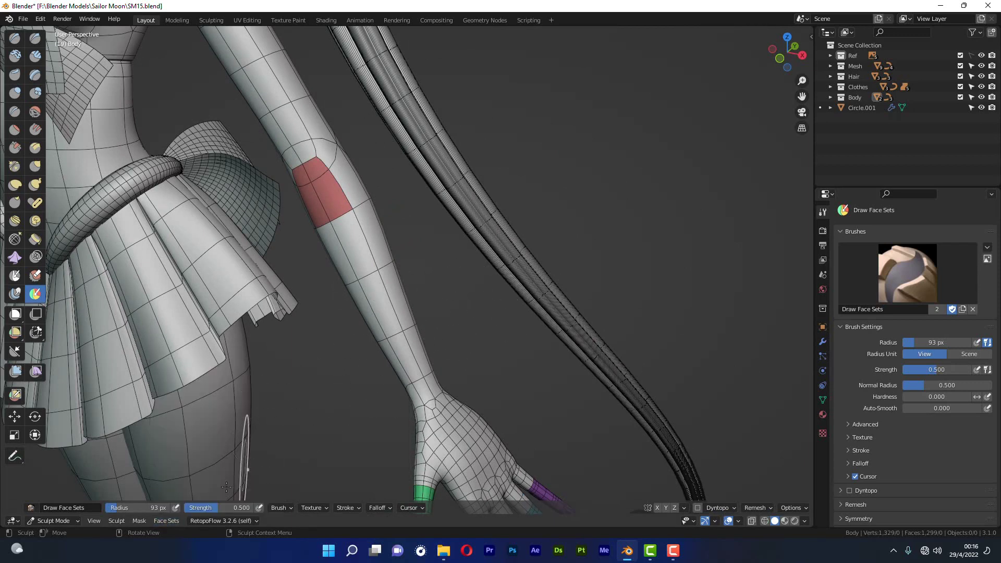
scroll(291, 268, down, 2)
scroll(324, 268, down, 2)
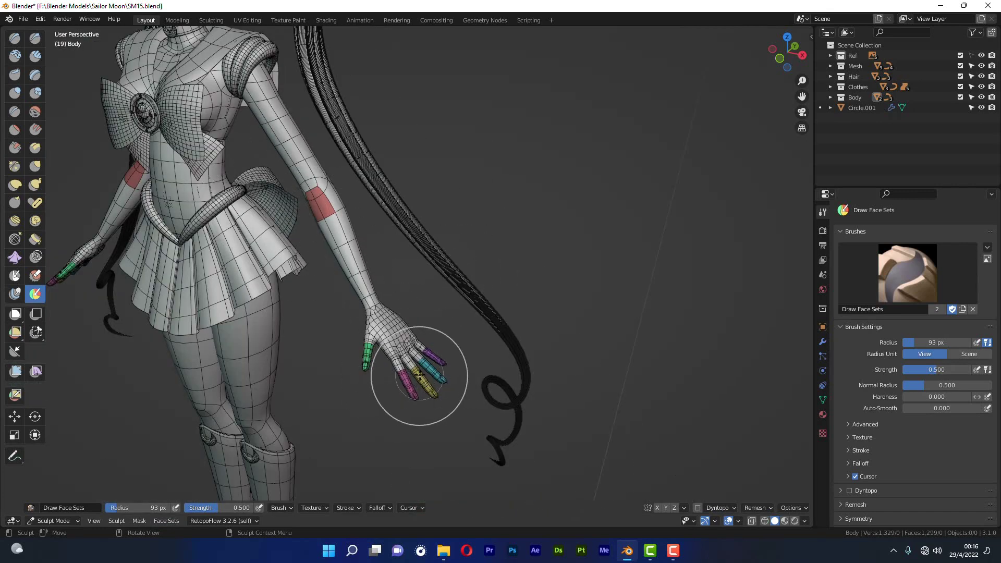
click(166, 521)
mouse_move(191, 472)
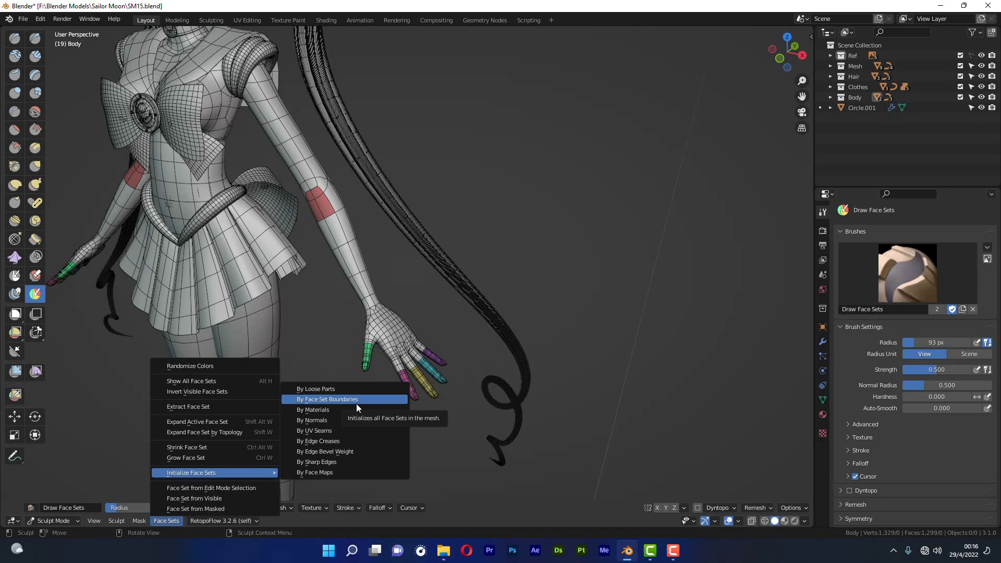
click(356, 402)
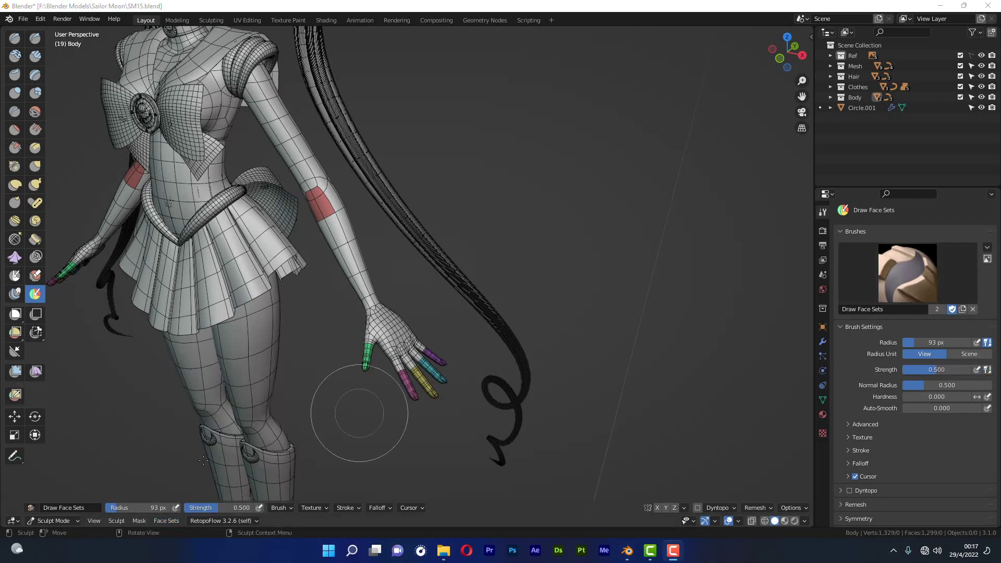
click(171, 520)
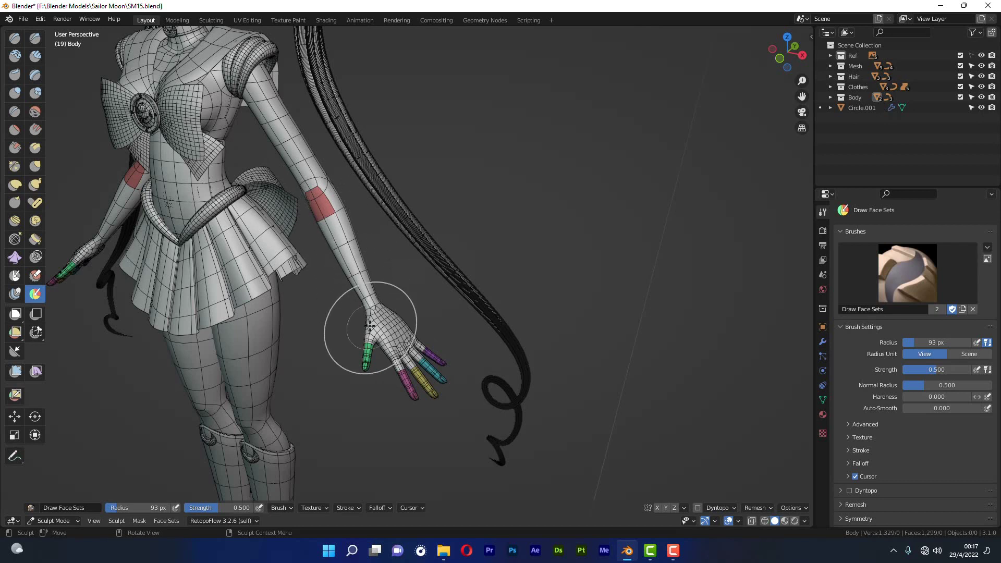
click(166, 521)
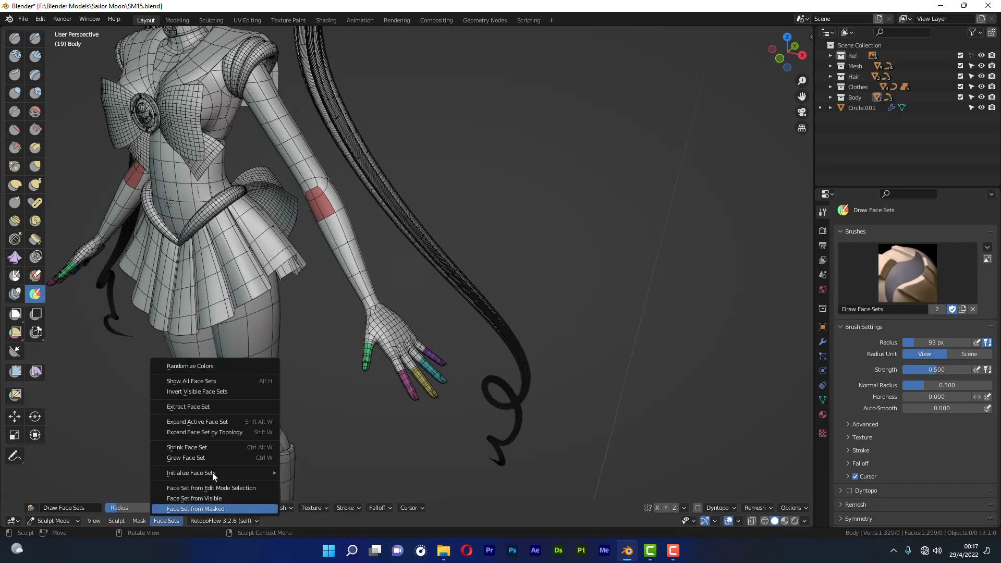
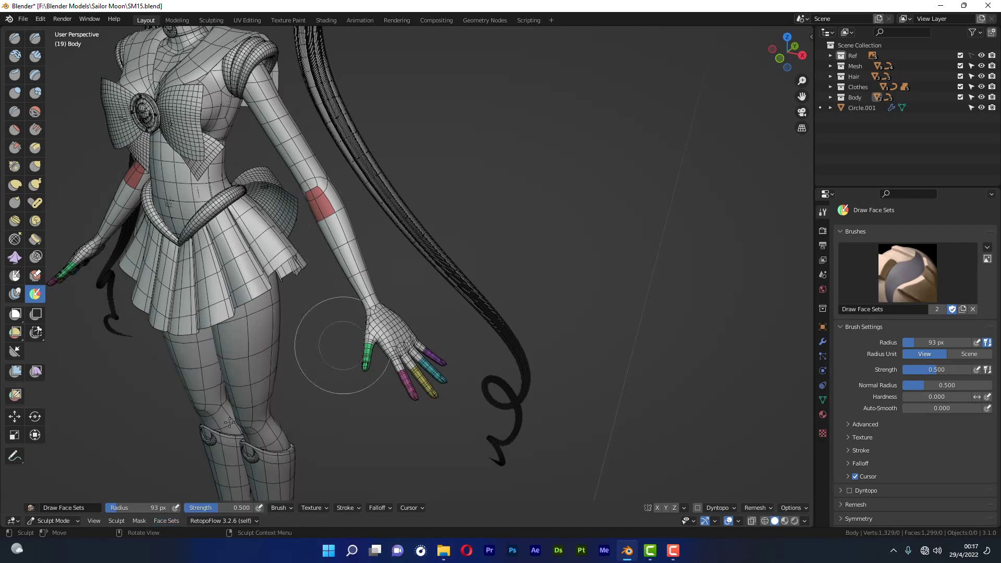
Step: In Sculpt Mode, show the Face Sets operations list for the Body mesh
click(173, 520)
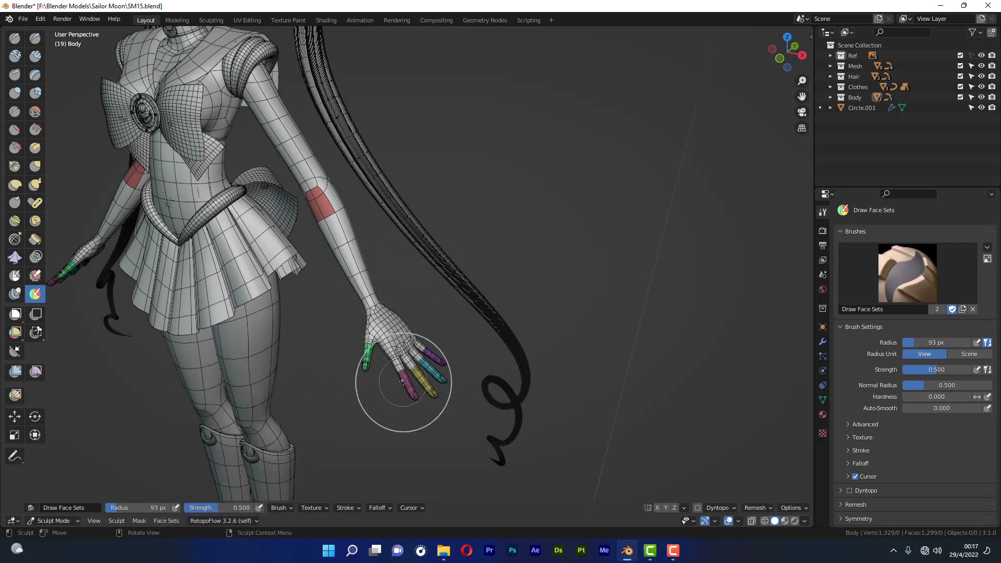
click(173, 524)
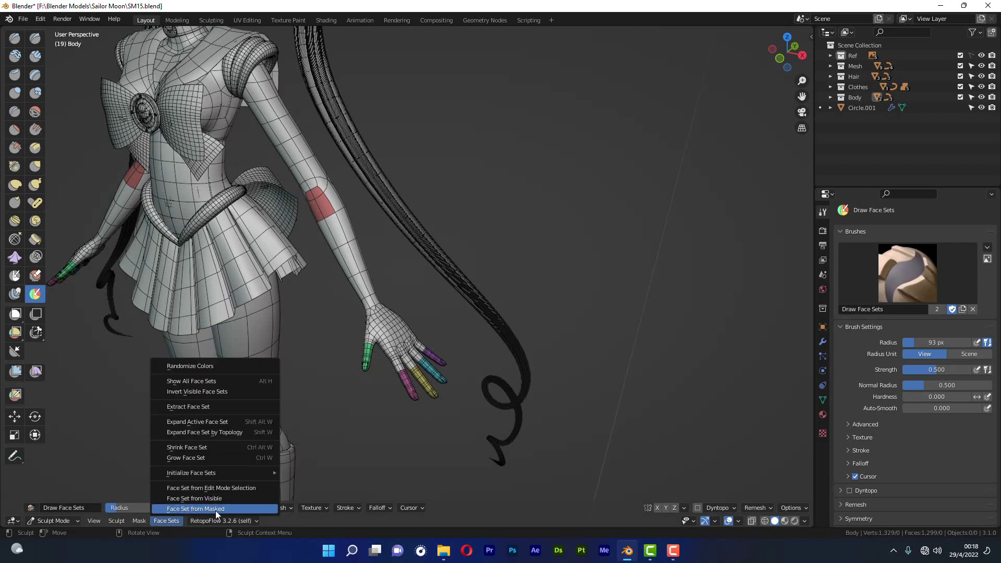
scroll(396, 256, up, 3)
scroll(332, 256, down, 5)
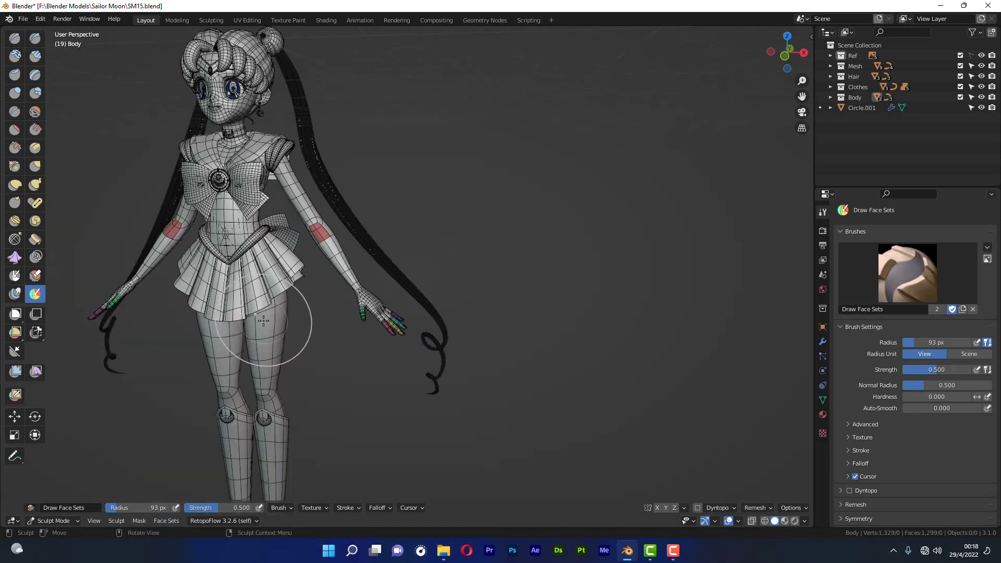
scroll(286, 398, up, 1)
click(172, 523)
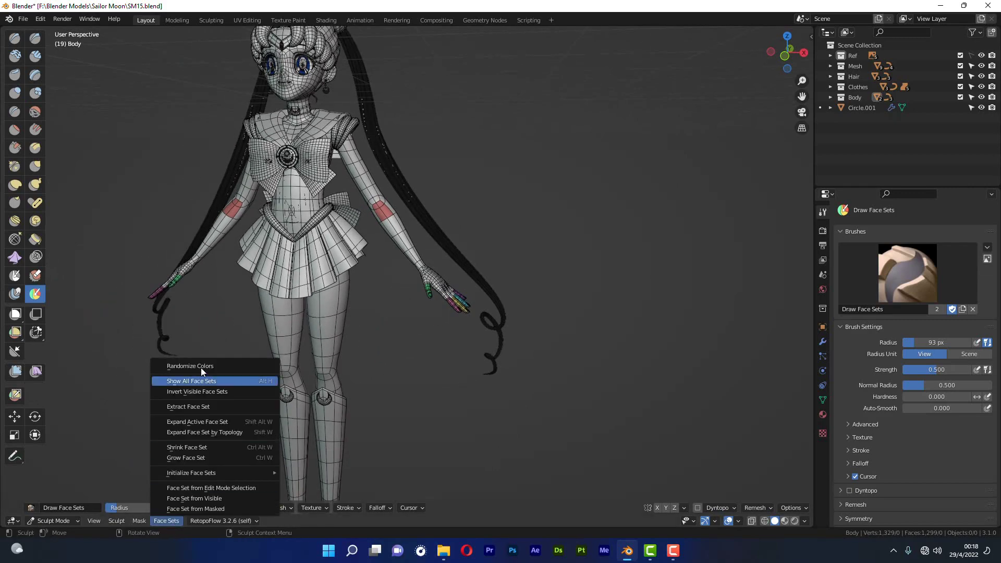
Step: Inspect the coloured-finger hand and arm, then put the Body mesh into Edit Mode
middle_drag(446, 319, 446, 313)
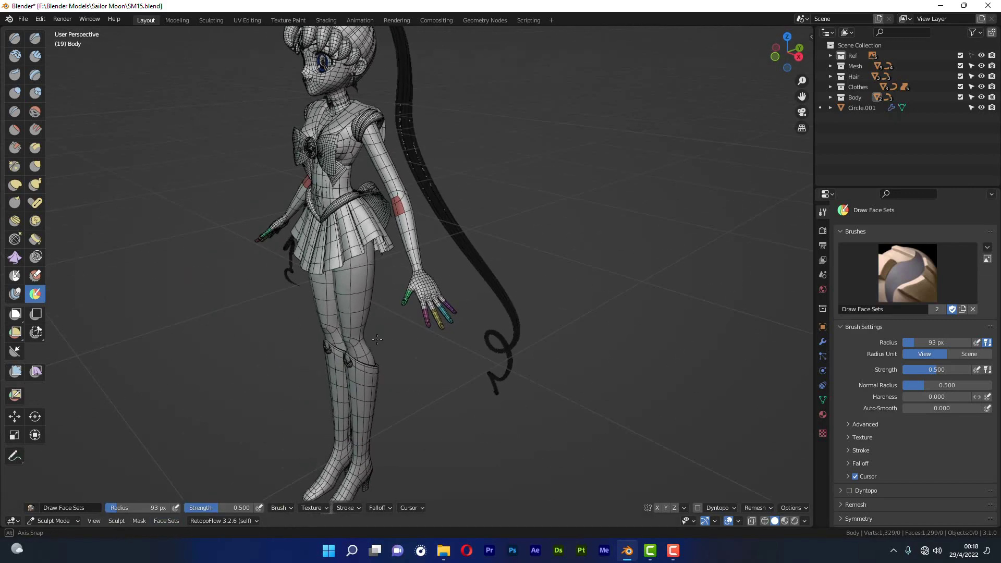
scroll(447, 313, up, 2)
scroll(447, 312, up, 2)
scroll(446, 311, up, 3)
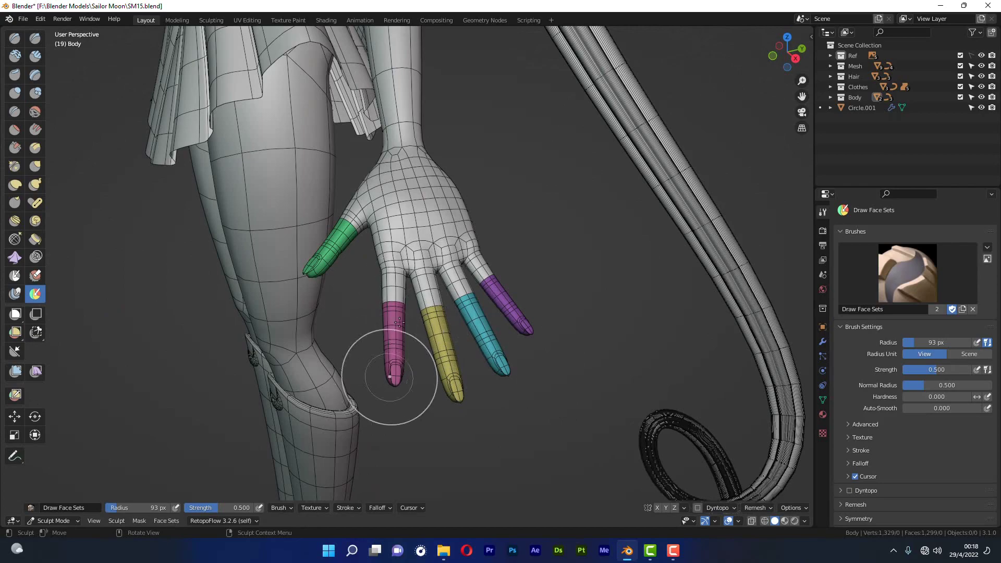
middle_drag(391, 368, 367, 368)
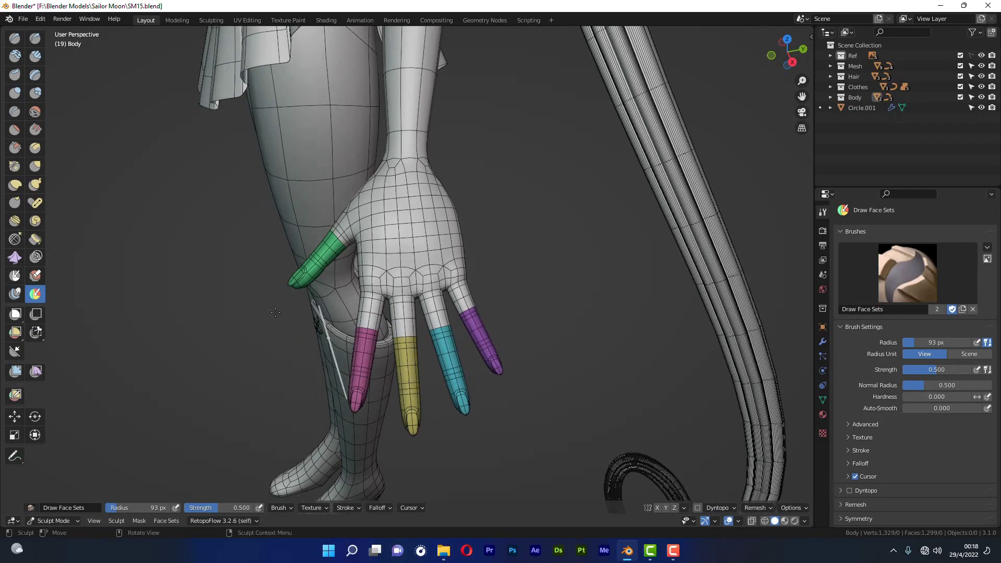
scroll(351, 280, down, 4)
mouse_move(350, 280)
middle_down()
mouse_move(302, 272)
mouse_move(322, 256)
mouse_move(365, 271)
middle_up()
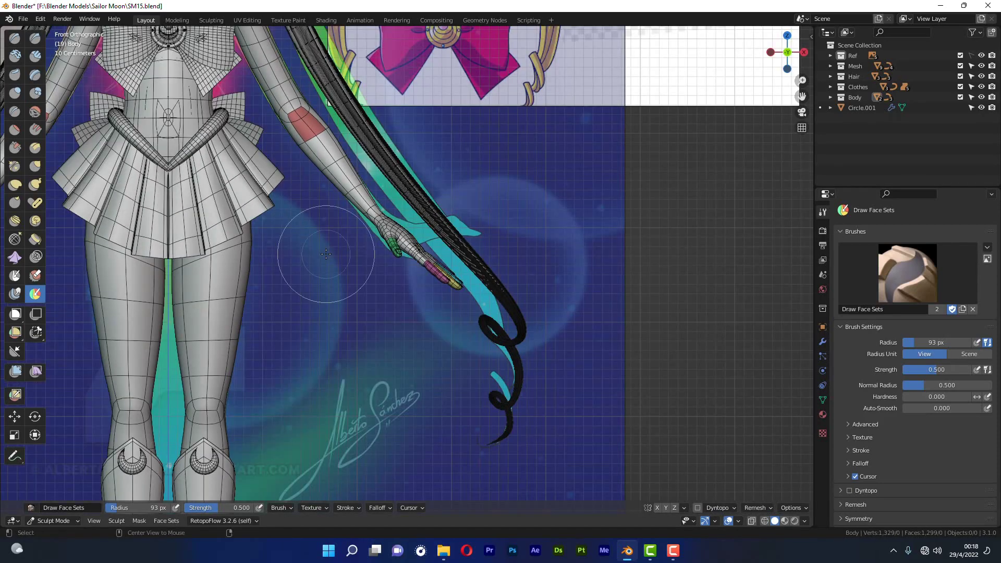
scroll(469, 292, down, 2)
scroll(514, 309, down, 3)
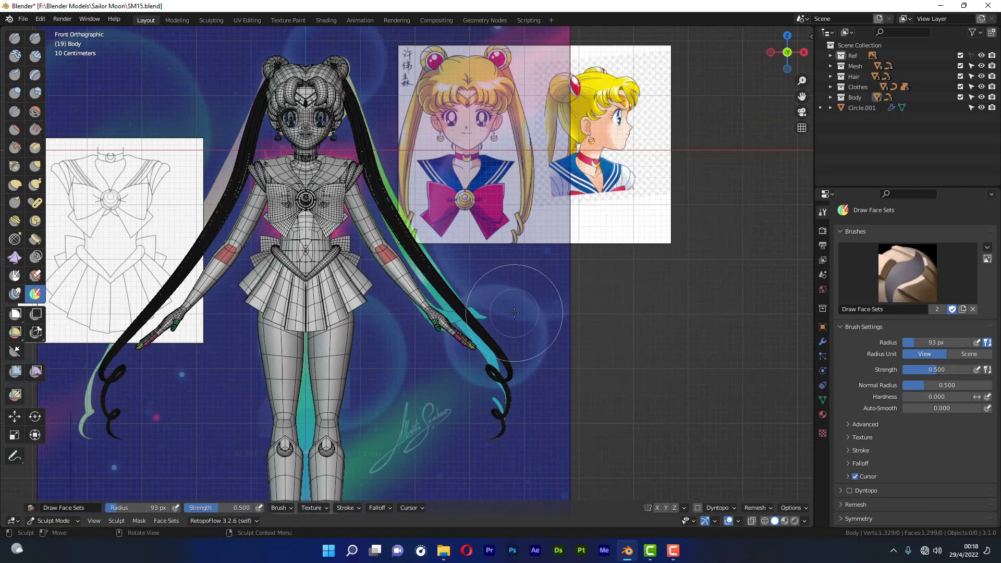
key(Tab)
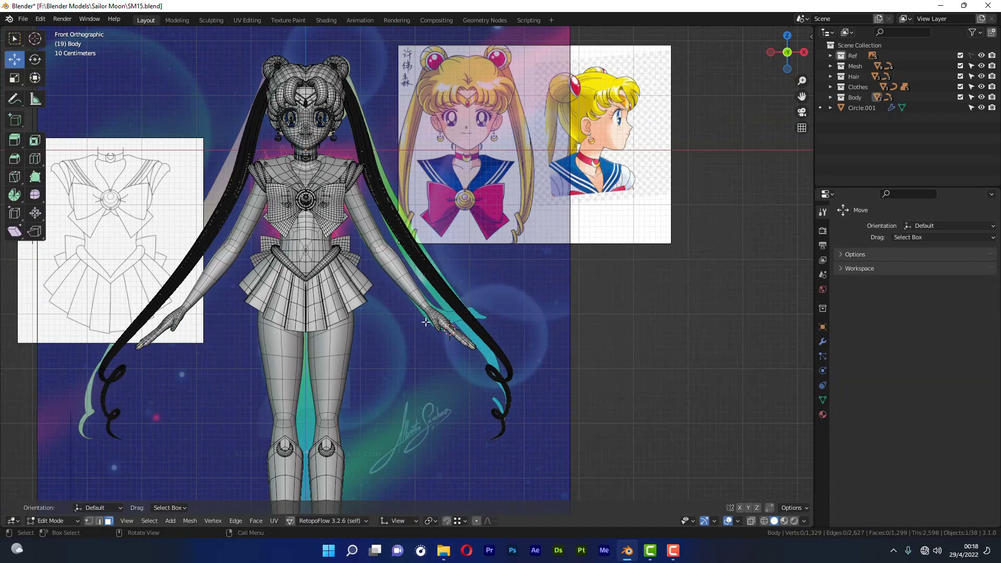
Step: Zoom into the hand, return to Sculpt Mode and reopen the Face Sets operations
middle_drag(425, 322, 382, 353)
scroll(382, 353, up, 2)
scroll(382, 353, up, 2)
scroll(396, 349, up, 2)
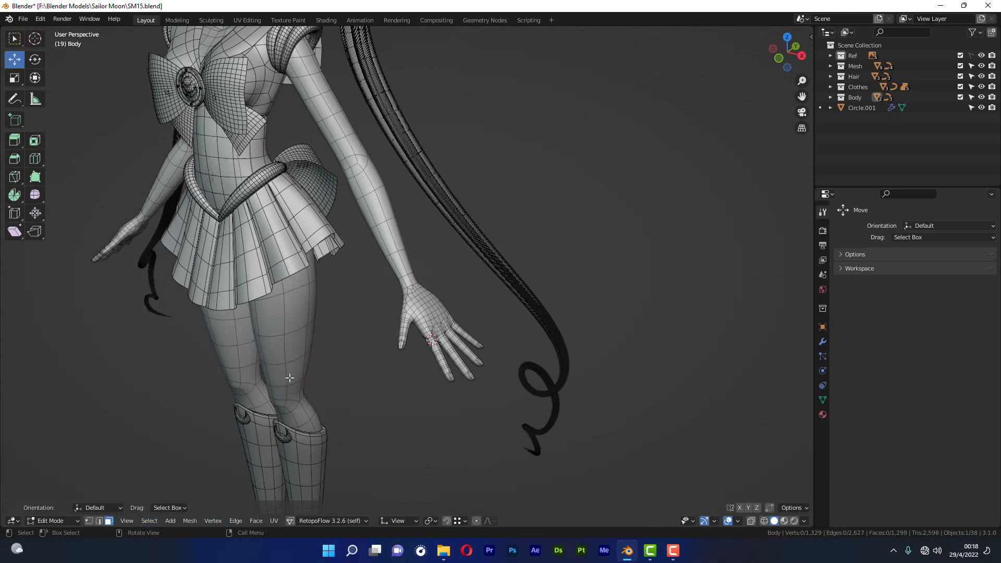
key(Tab)
click(172, 521)
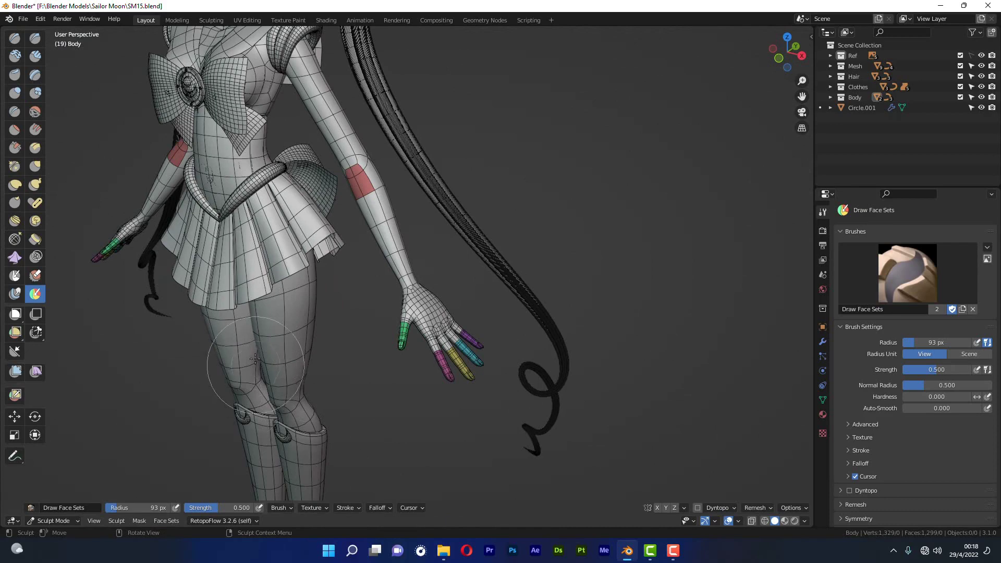
Step: From the front view, switch the body back to Edit Mode and bring up the mode pie menu
key(KP_1)
scroll(343, 231, down, 2)
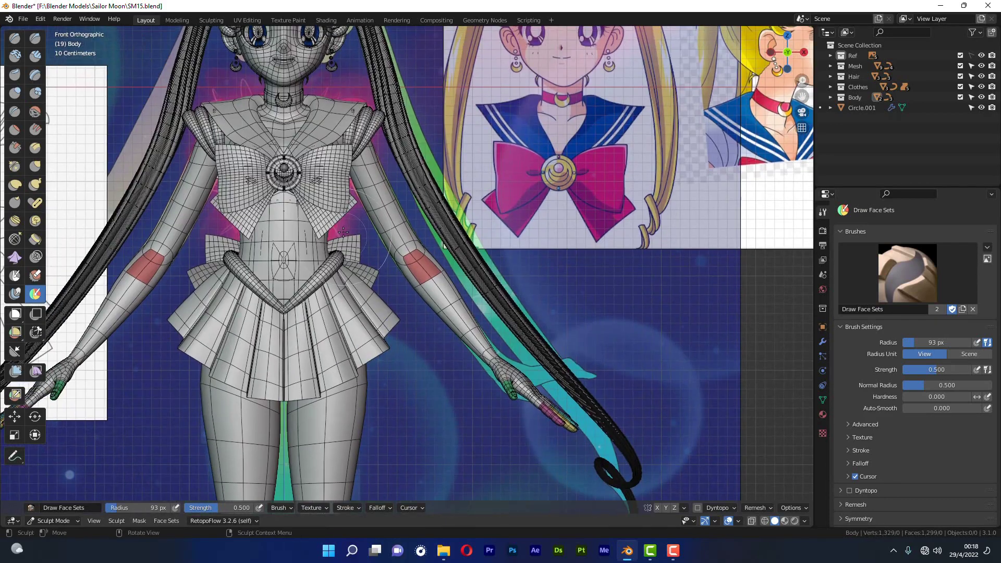
shift+scroll(349, 250, up, 2)
shift+scroll(360, 271, up, 2)
scroll(344, 220, down, 2)
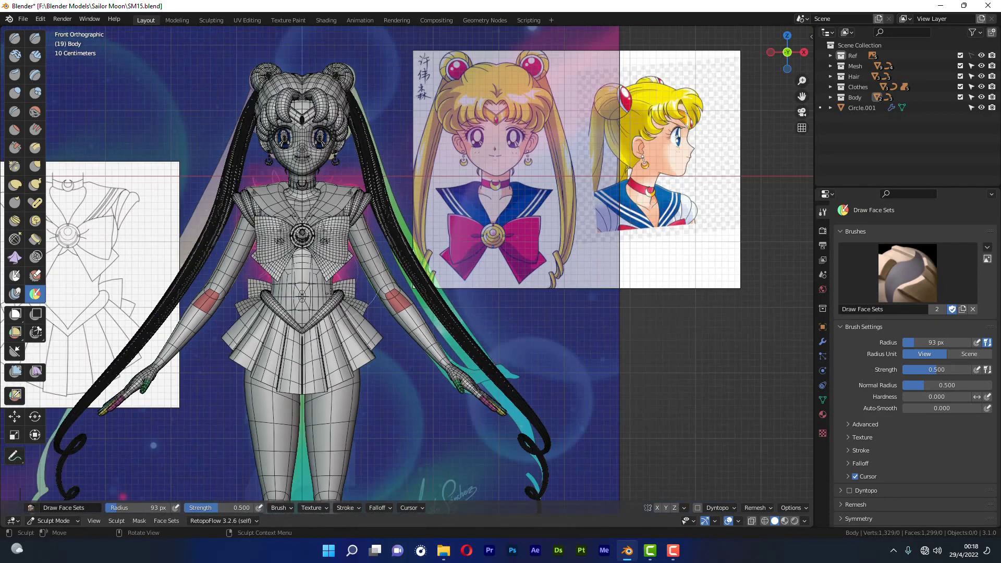
key(Tab)
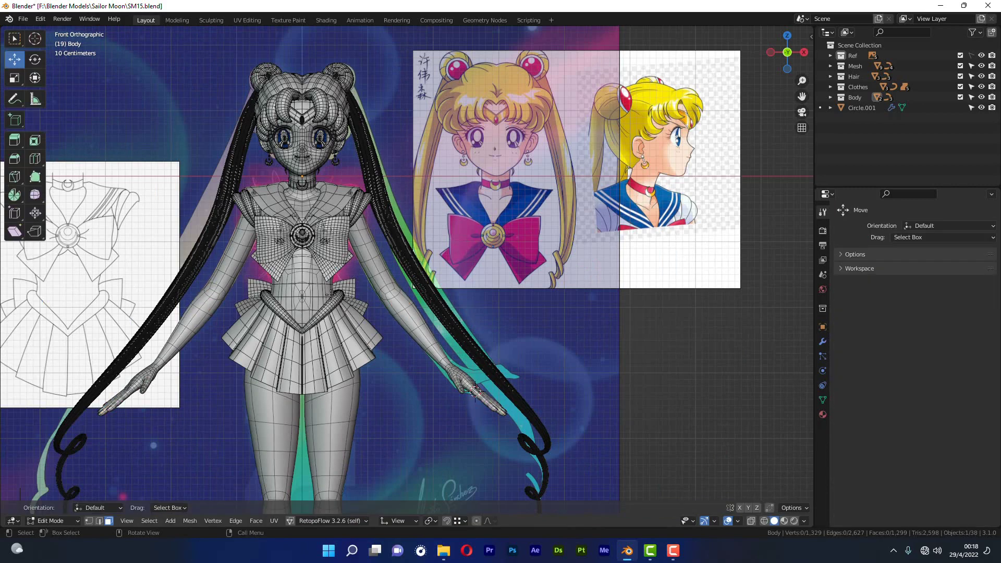
key(ctrl+Tab)
Step: Choose Object Mode and show the character in Material Preview shading, orbiting around her
click(342, 234)
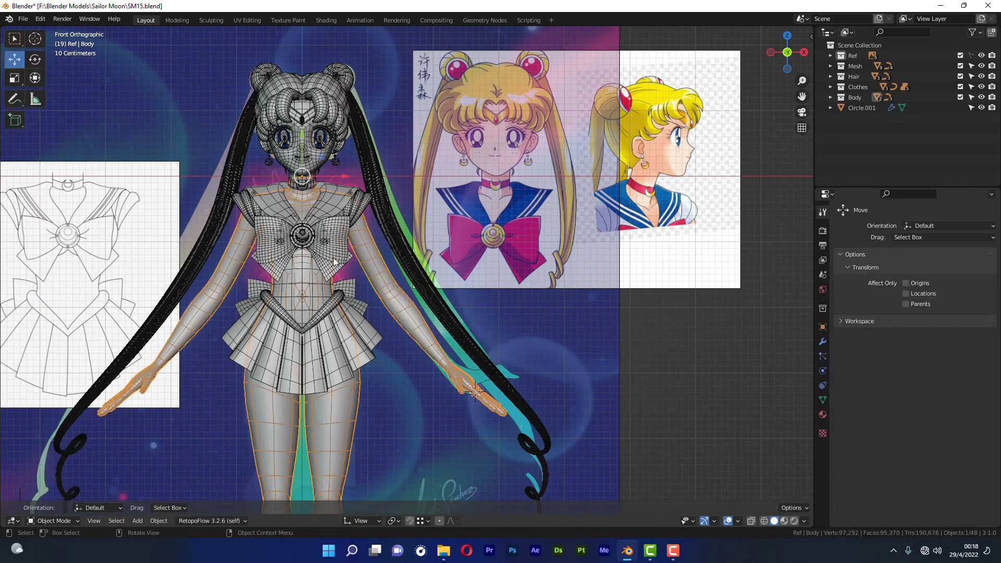
scroll(338, 261, down, 3)
shift+middle_drag(362, 272, 372, 258)
click(784, 521)
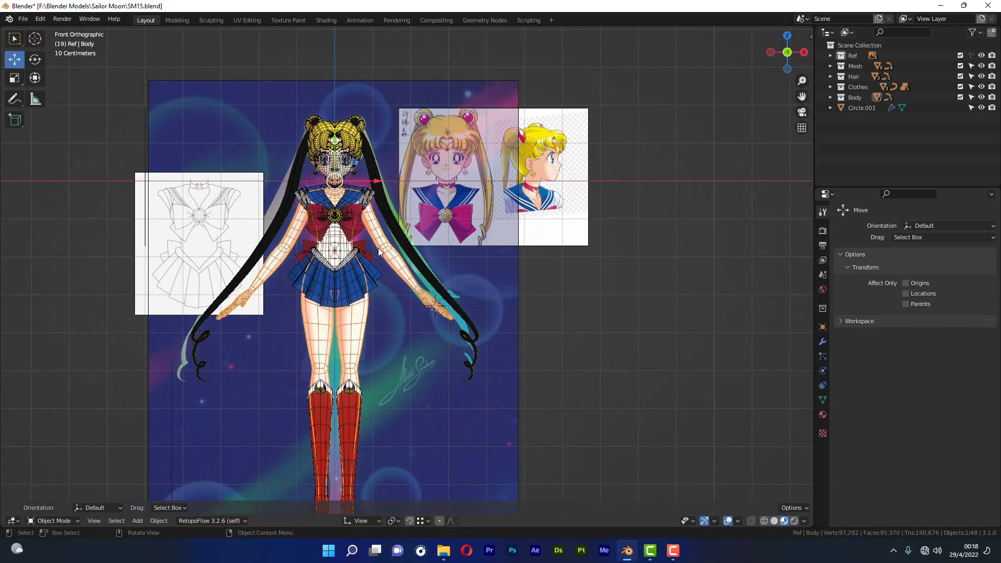
middle_drag(678, 338, 632, 251)
mouse_move(423, 255)
middle_down()
mouse_move(471, 244)
mouse_move(411, 246)
mouse_move(304, 202)
middle_up()
Step: Turn off the wireframe overlay via Quick Favorites and view the character from the front
right_click(313, 189)
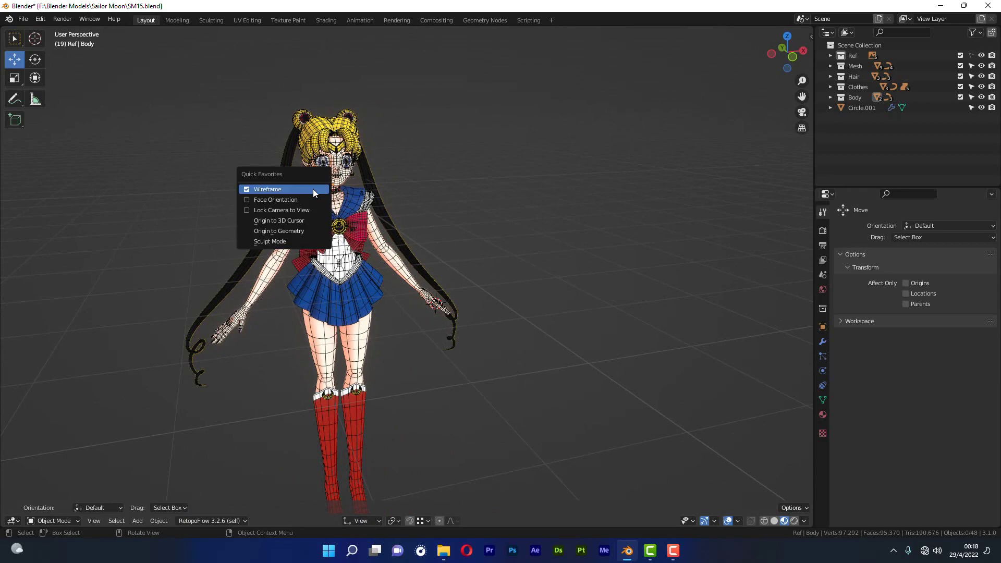
click(286, 188)
key(KP_1)
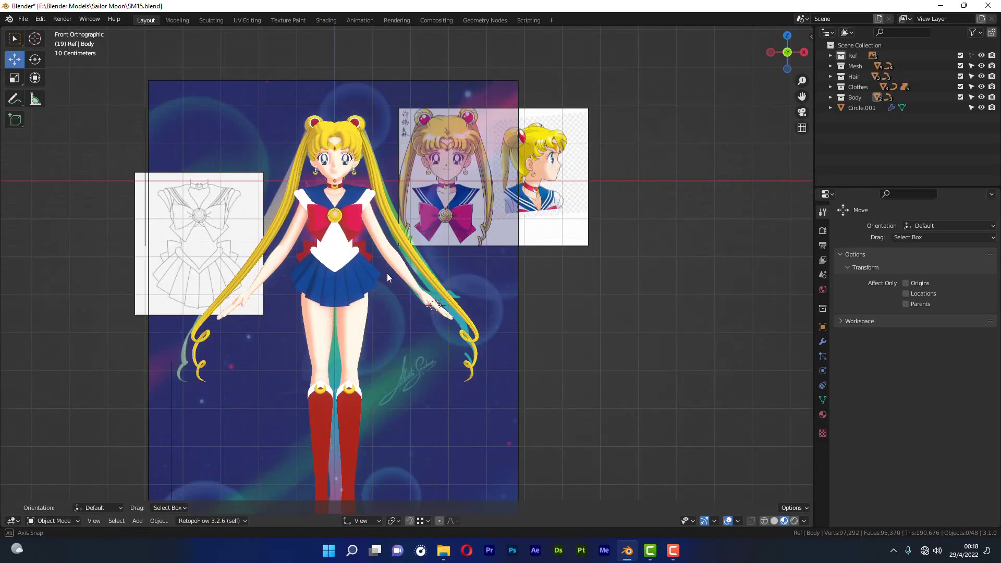
scroll(388, 255, down, 3)
mouse_move(411, 272)
middle_down()
mouse_move(415, 235)
mouse_move(404, 255)
mouse_move(373, 250)
middle_up()
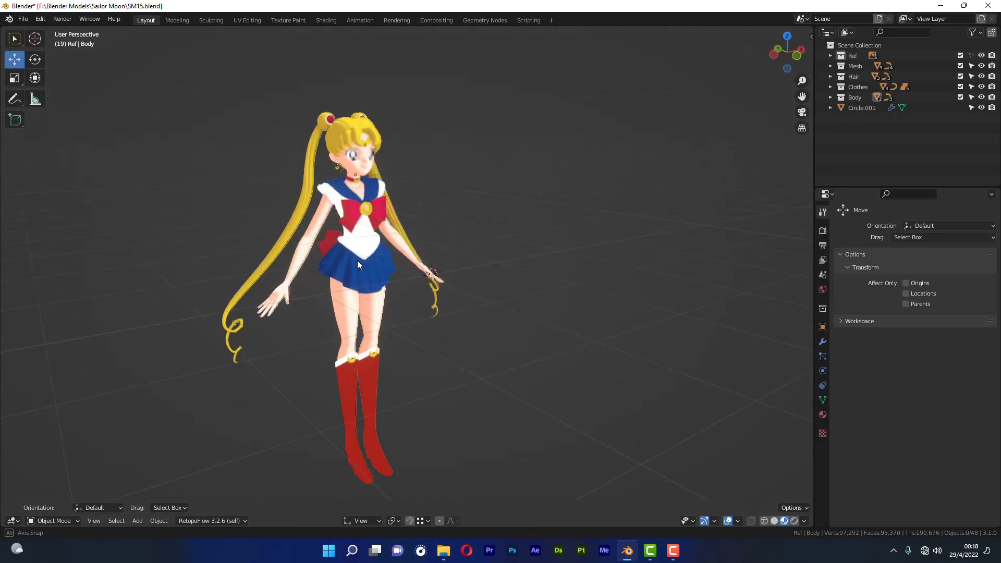